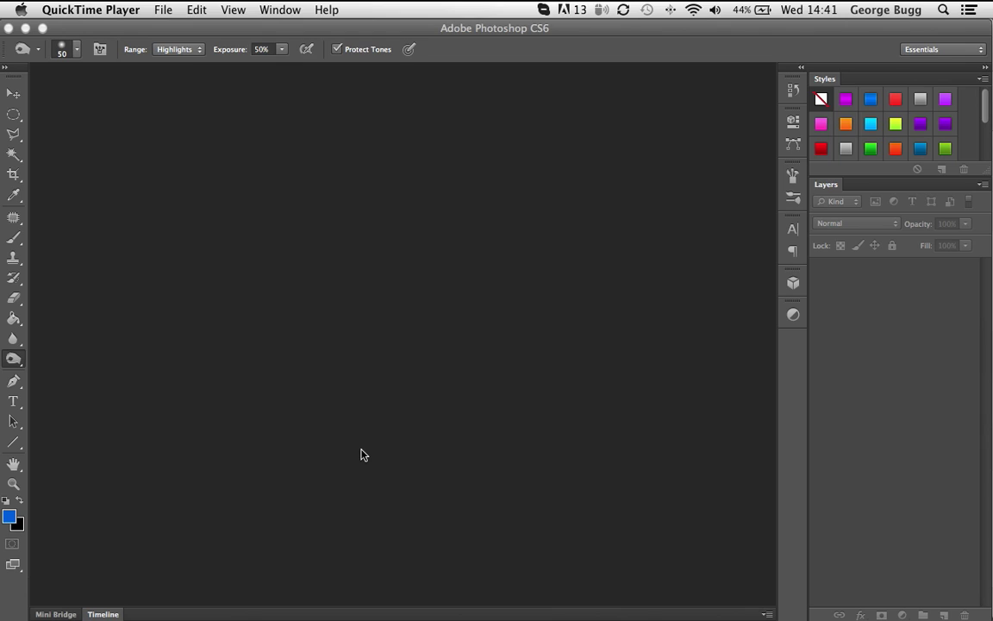
Switch to Chrome and examine the blue shard artwork in the YouTube channel page's background
mouse_move(250, 612)
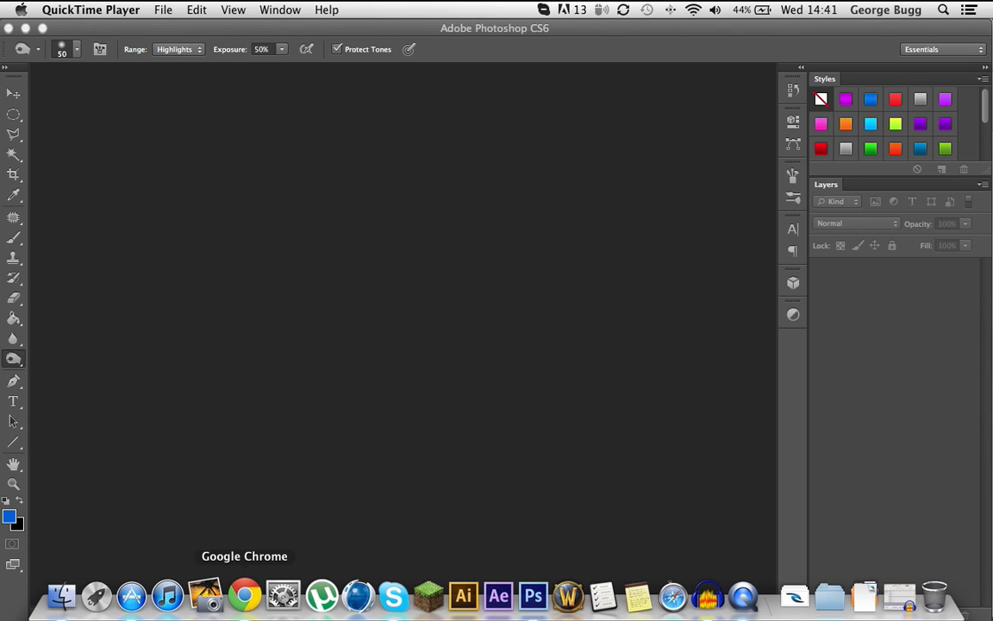
click(246, 597)
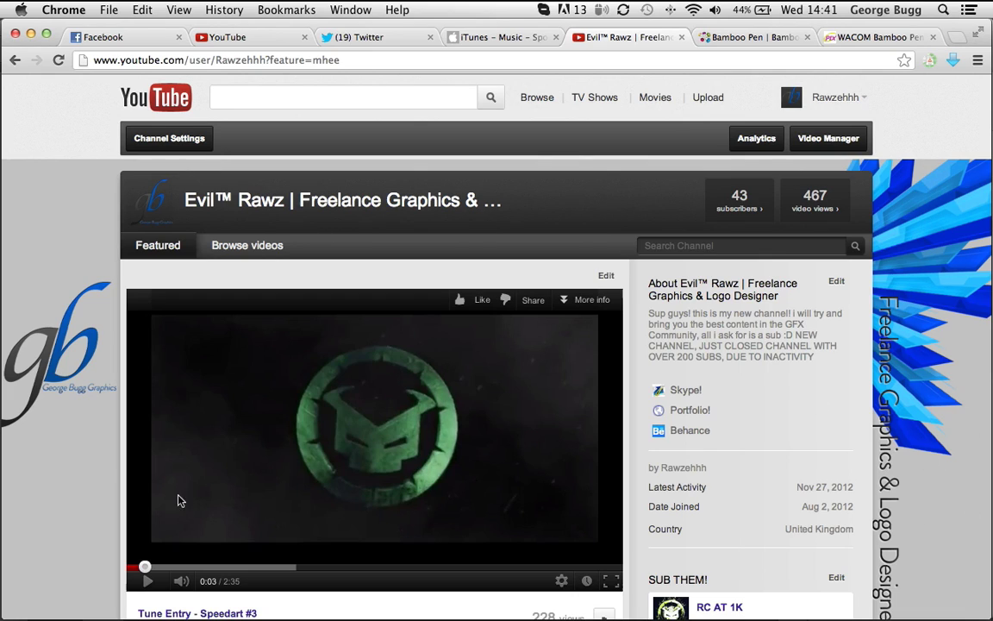
mouse_move(307, 618)
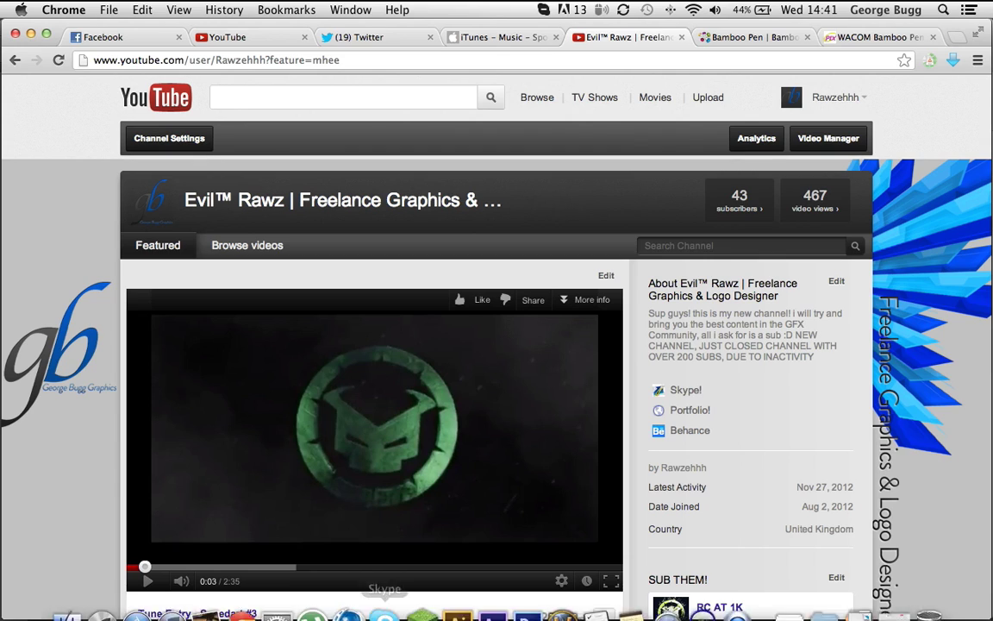
Return to Photoshop and create a new document 1200 pixels wide and 1000 pixels high
click(524, 595)
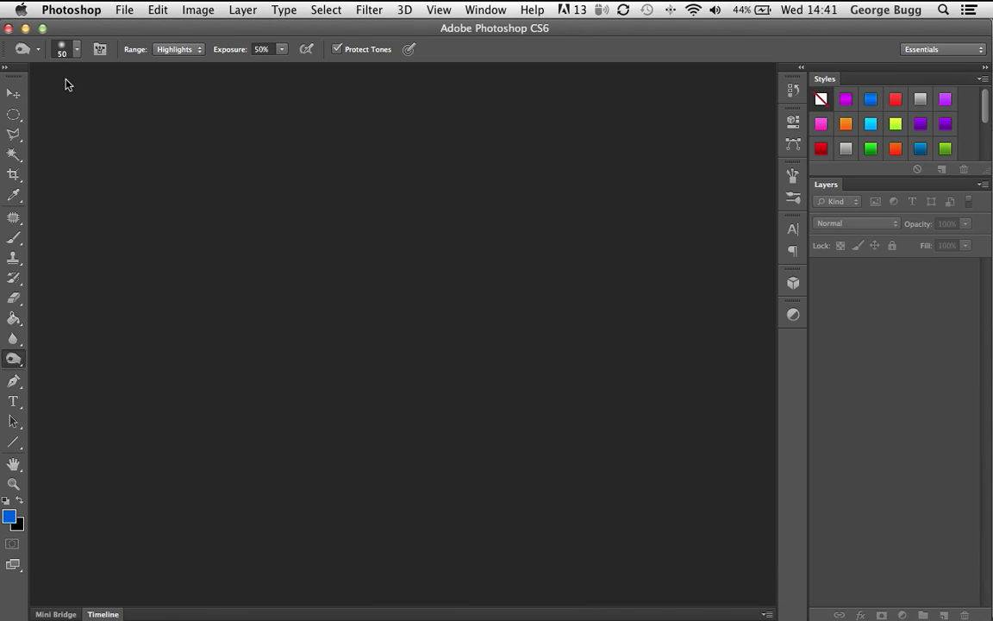
click(121, 10)
click(133, 30)
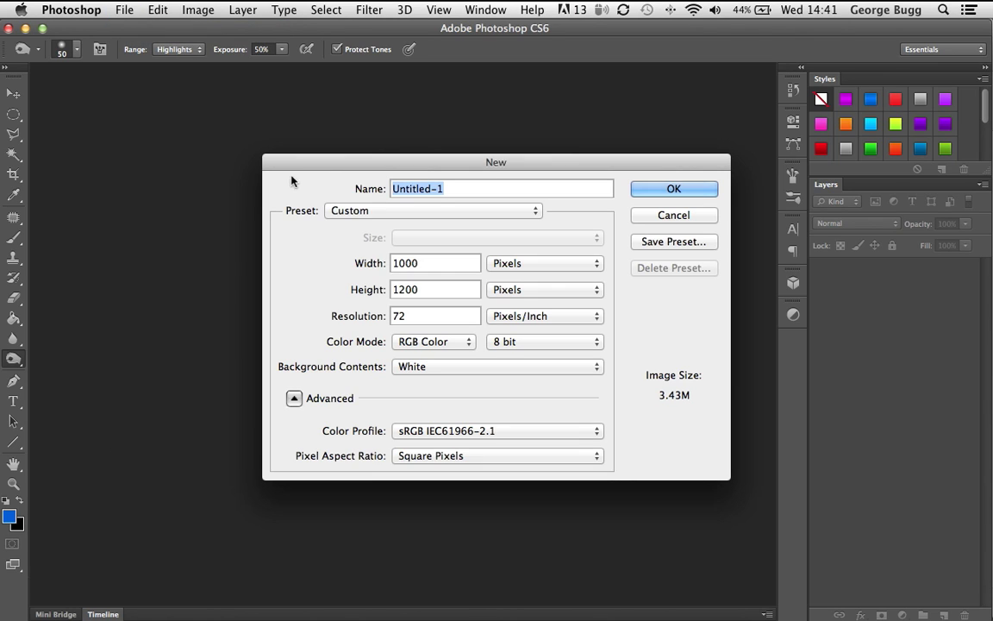
key(Tab)
text(1200)
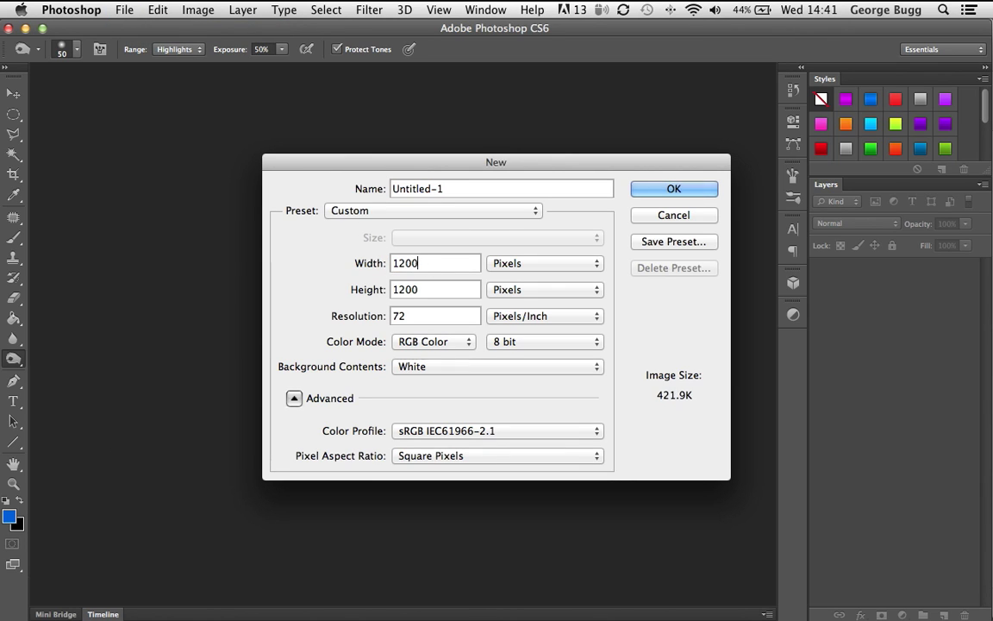
key(Tab)
text(1000)
key(Return)
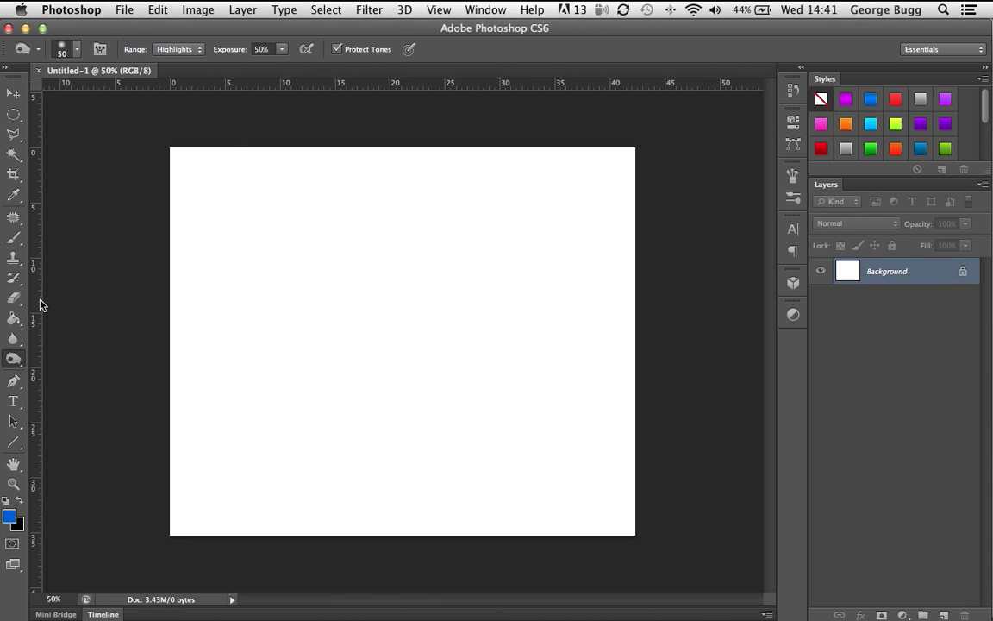
drag(38, 314, 400, 311)
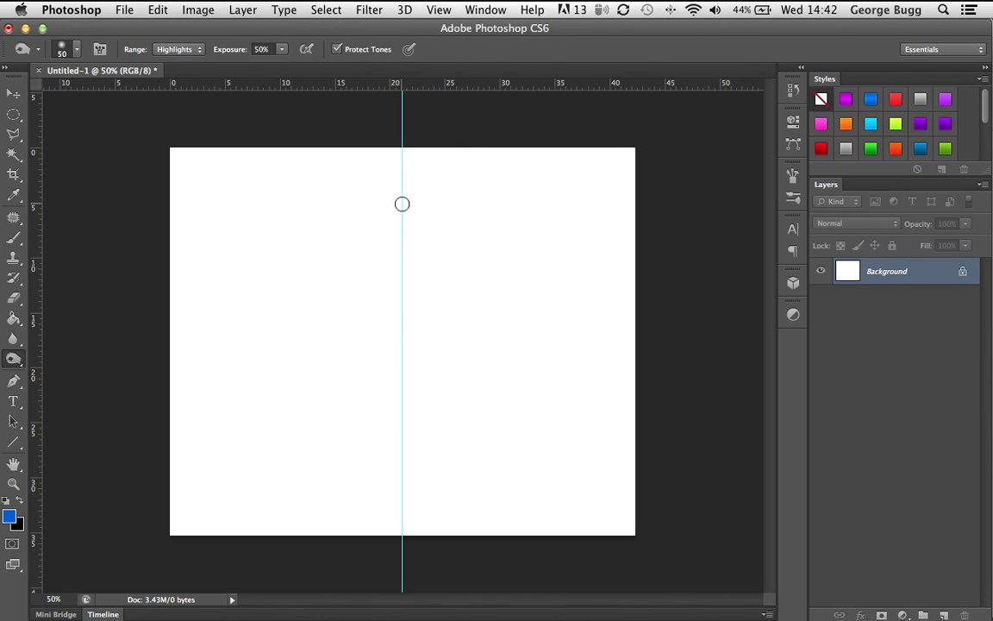
click(13, 92)
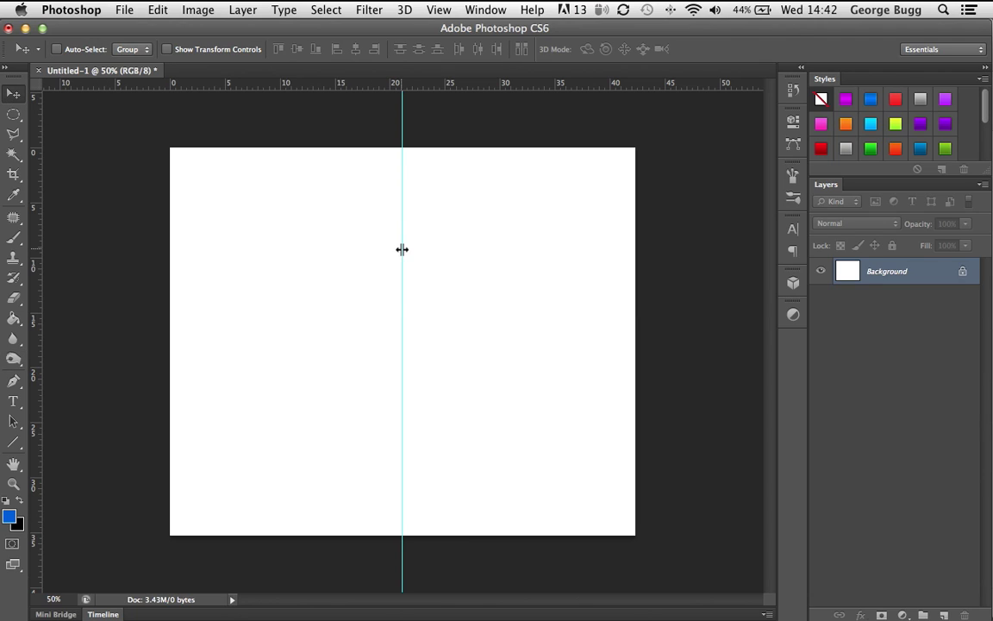
drag(403, 249, 34, 248)
Add a vertical guide at 50% through the centre of the canvas
click(431, 10)
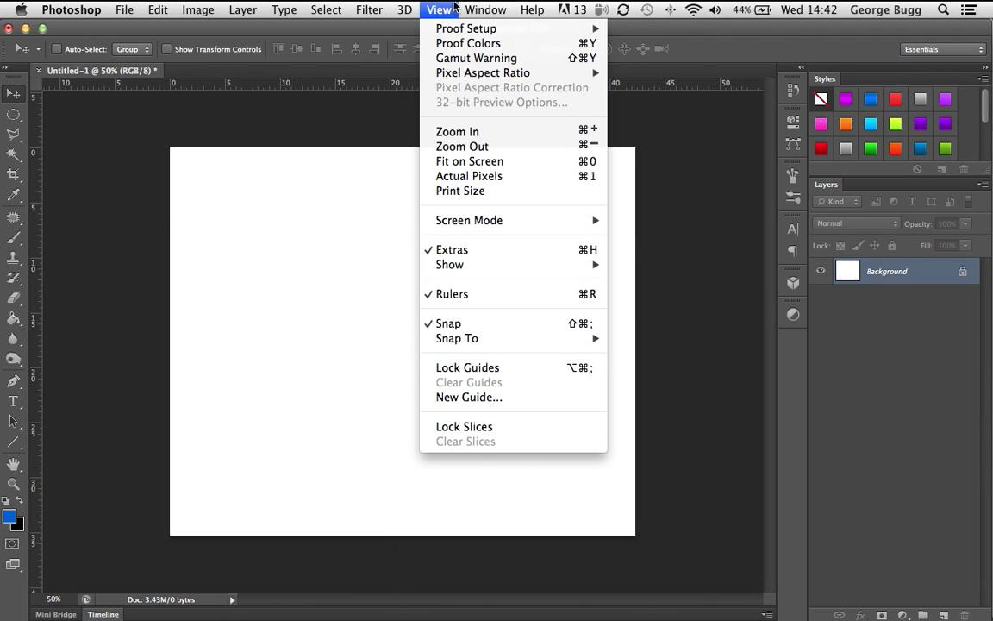
click(461, 397)
text(10)
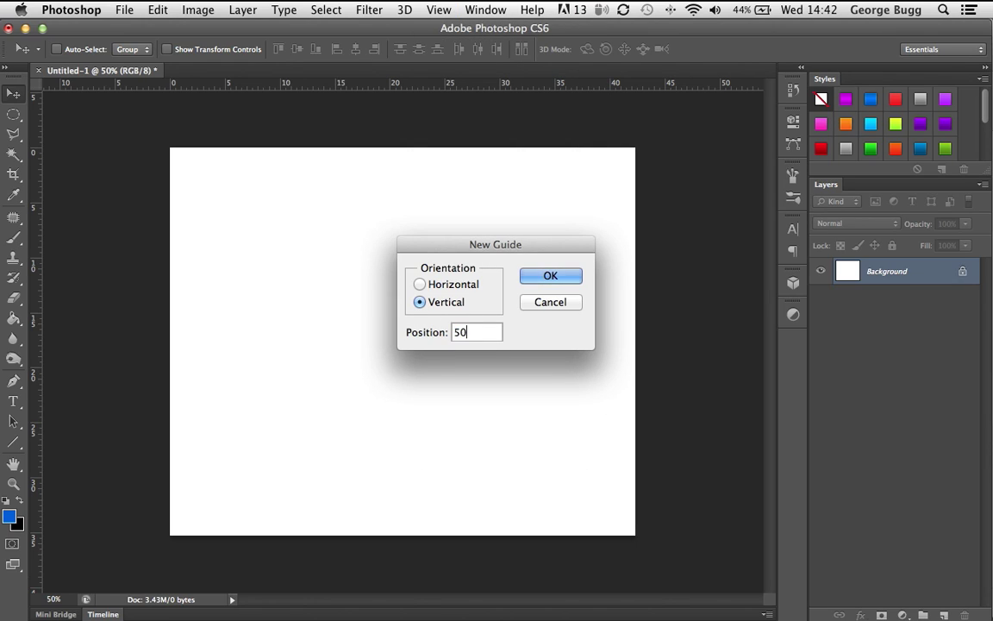
key(Return)
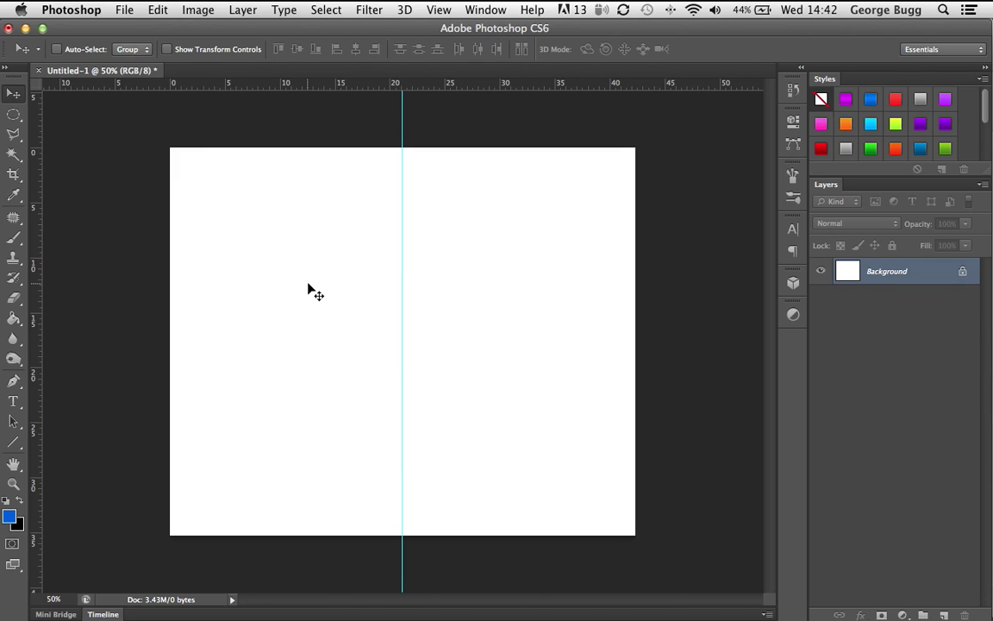
On a new layer, draw a closed, narrow triangular Pen path with its tip on the centre guide and its wide end towards the canvas's right edge
click(944, 615)
key(super+0)
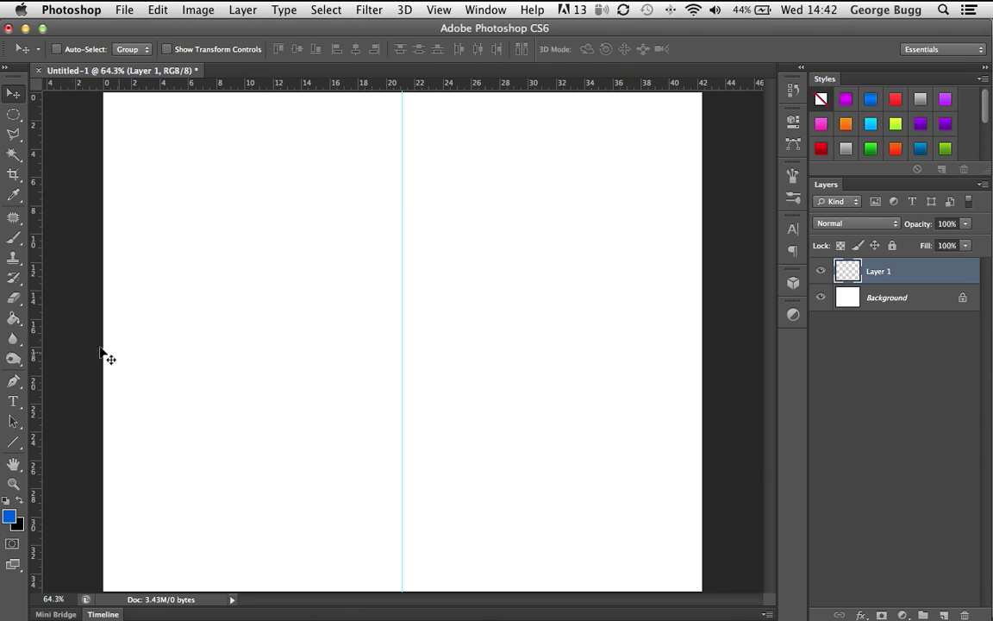
click(13, 380)
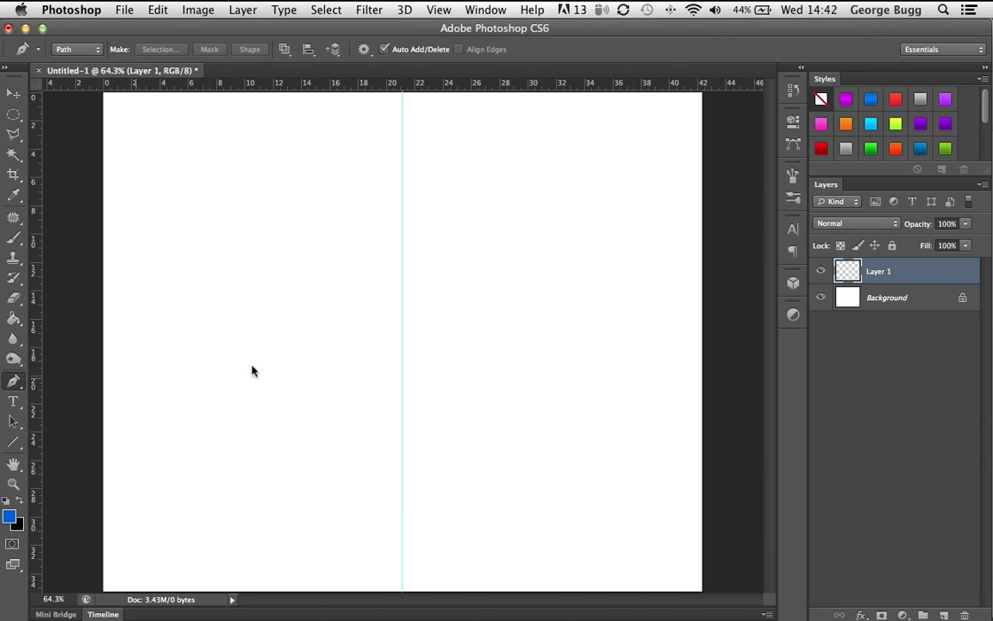
click(403, 325)
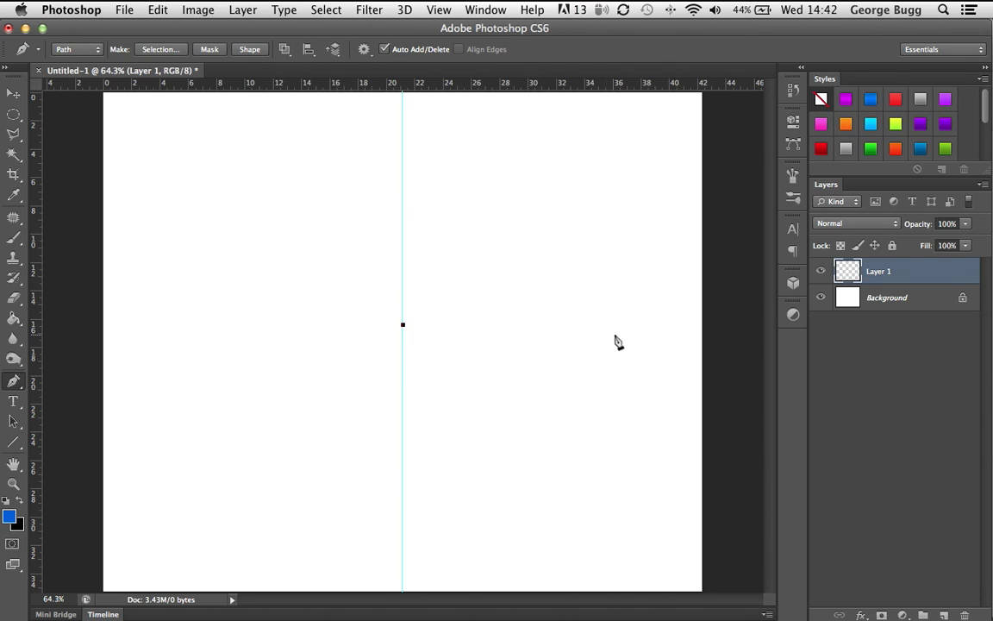
click(645, 325)
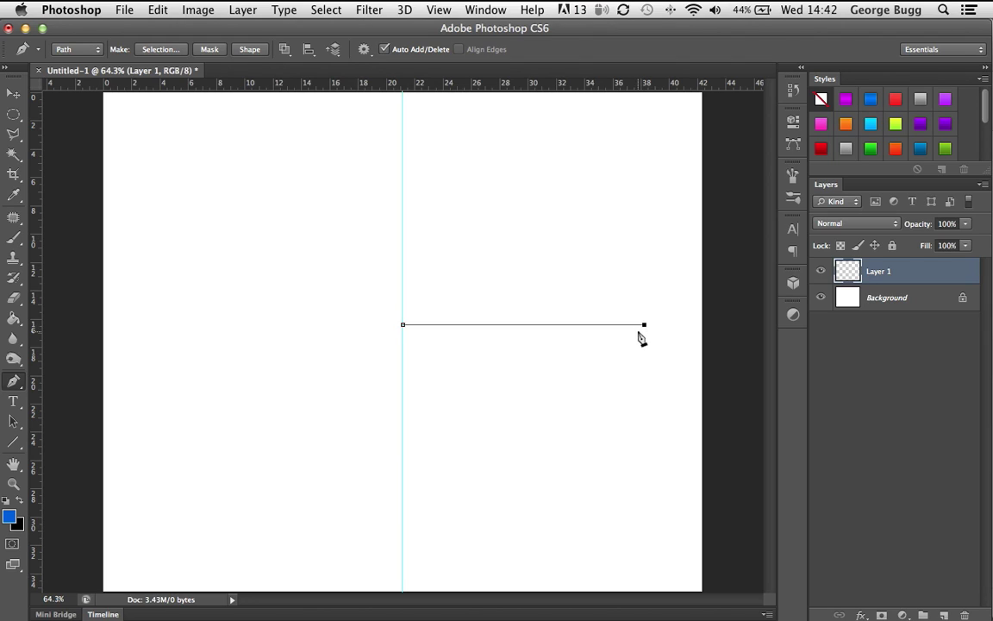
click(666, 270)
click(403, 325)
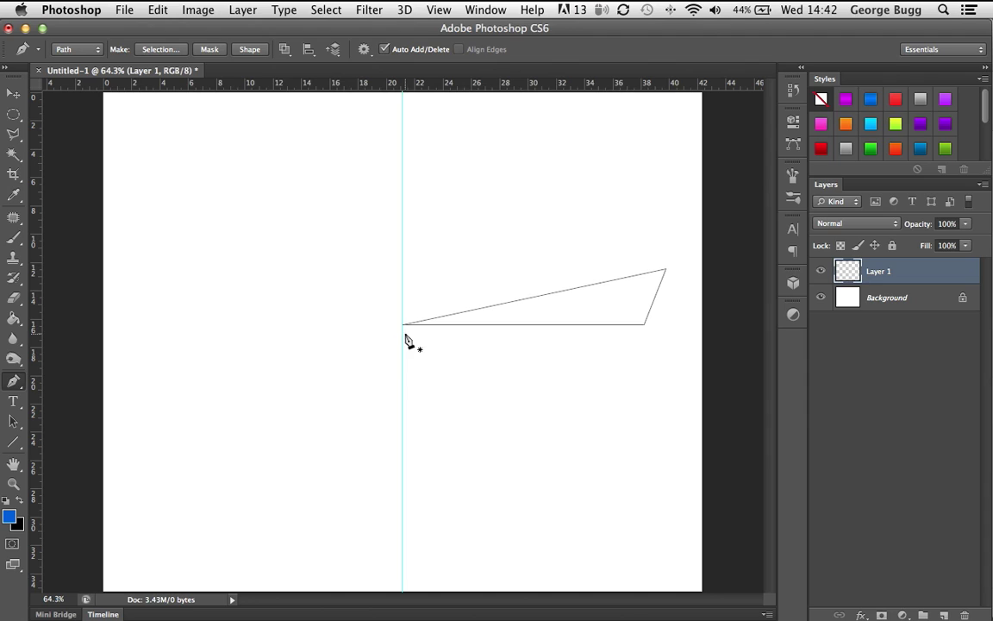
Convert the triangular path into a new anti-aliased selection with a feather radius of 0 pixels
right_click(453, 187)
click(504, 246)
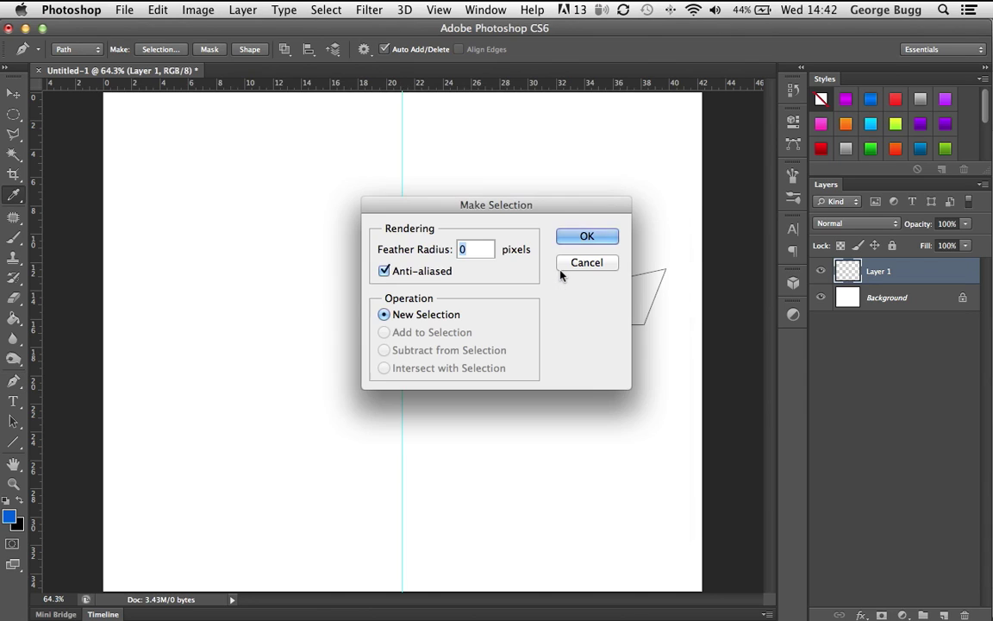
key(Return)
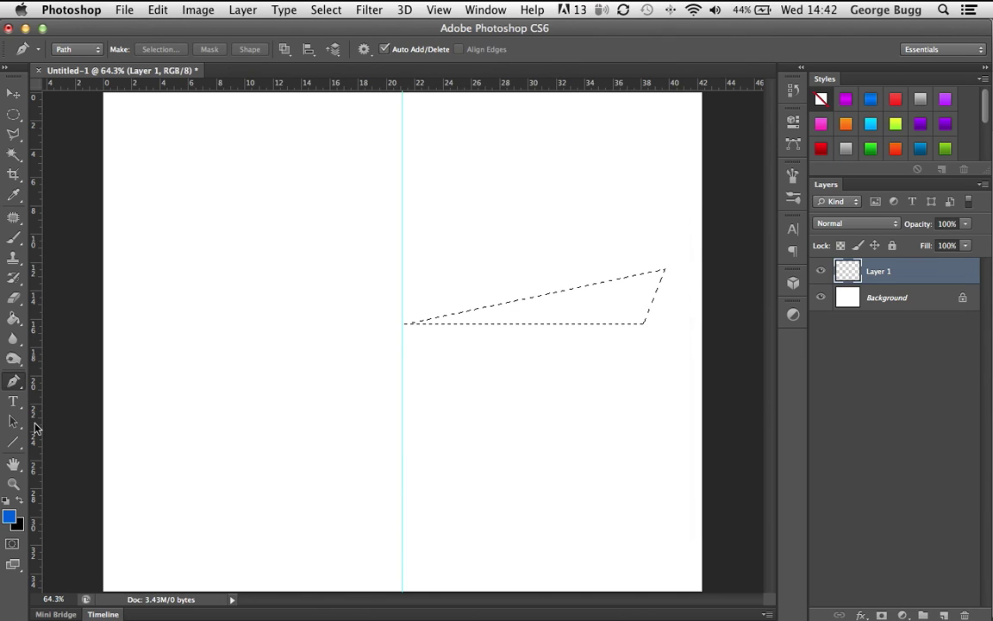
Fill the triangular selection with the blue foreground colour 005dd1 using the Paint Bucket, and deselect it
click(12, 320)
click(8, 515)
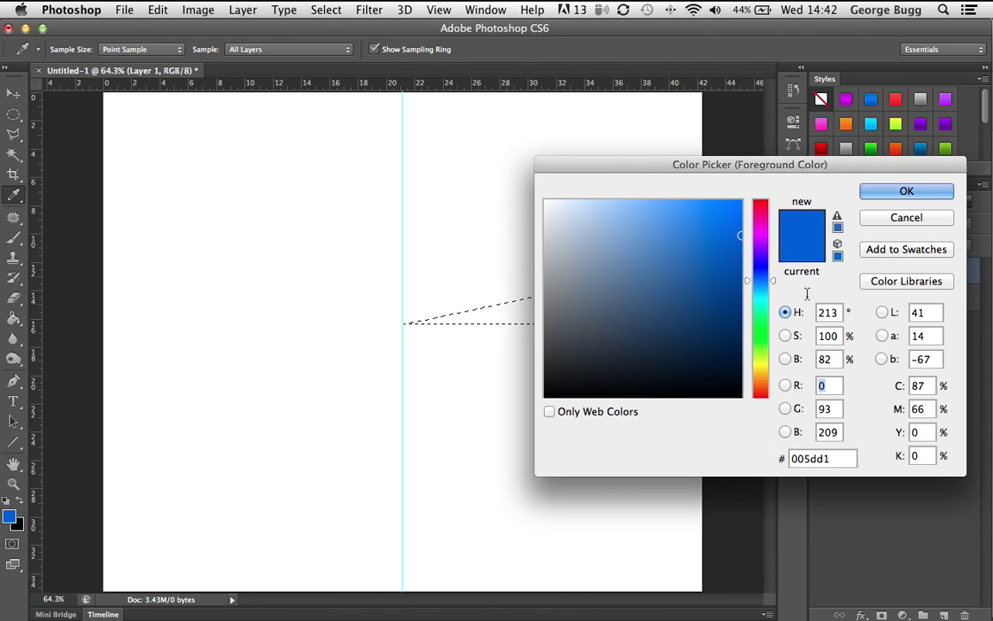
drag(823, 459, 787, 466)
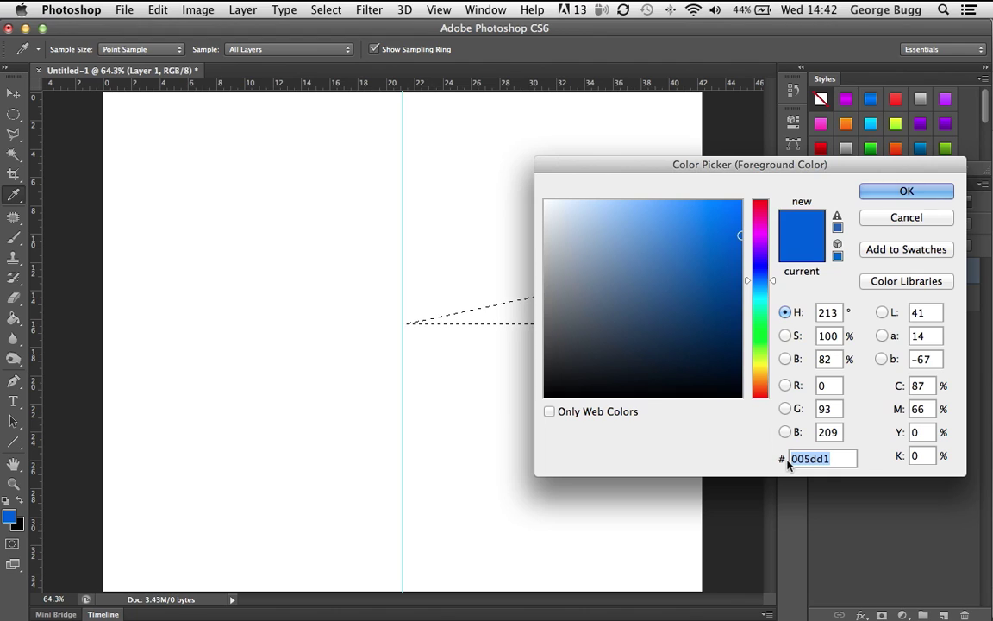
key(Return)
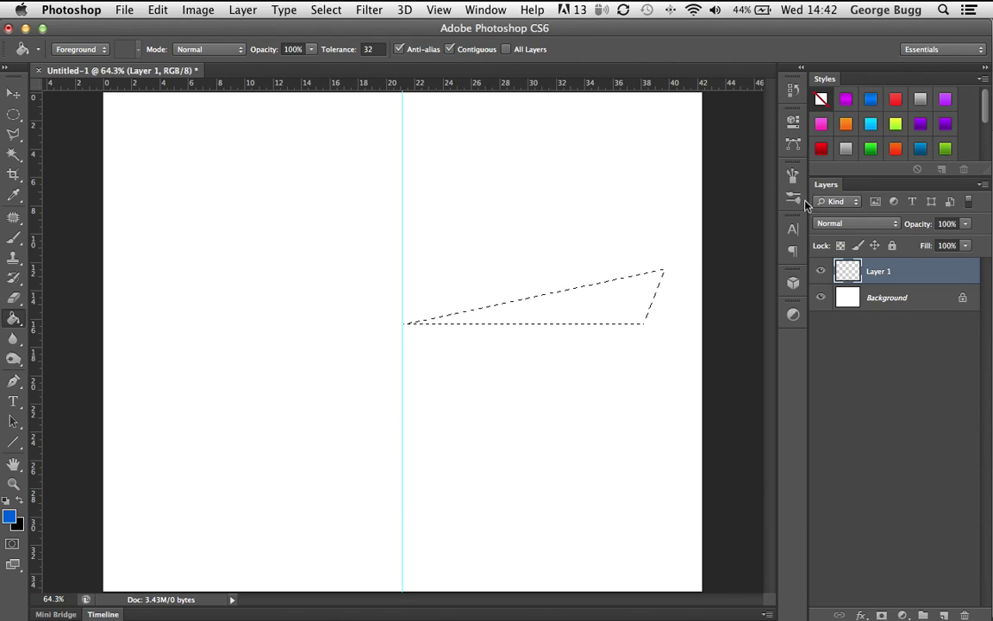
click(587, 320)
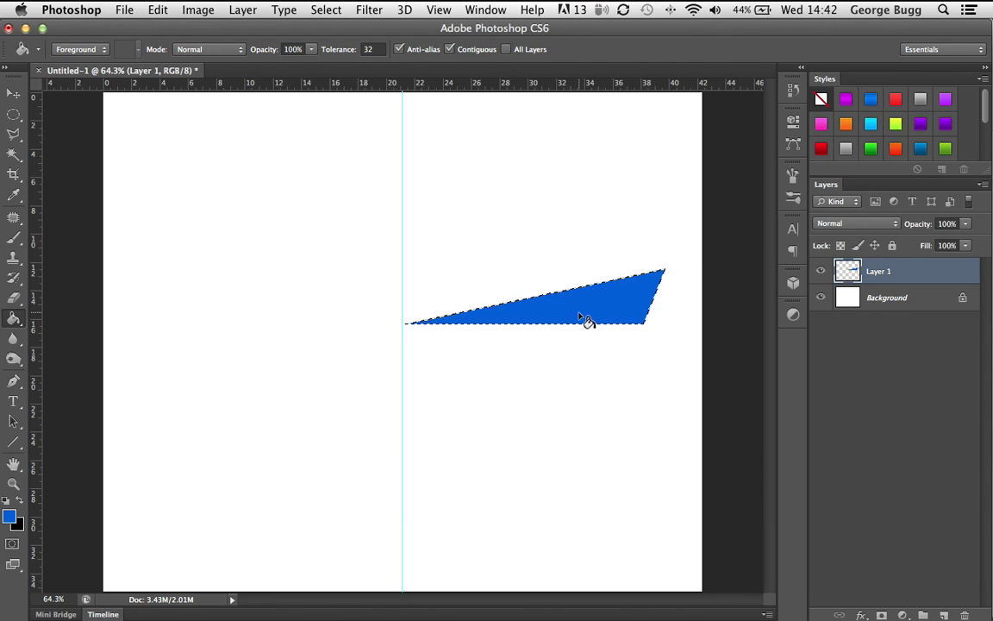
key(super+d)
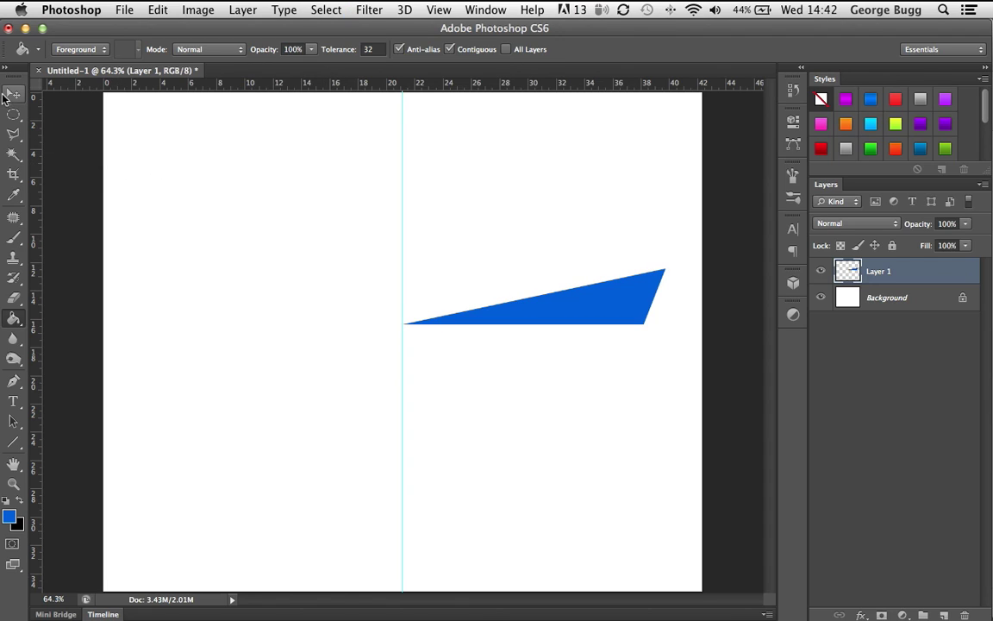
Make a jagged Polygonal Lasso selection along the blue shape's upper edge, closing it in the empty area above the shape
click(13, 93)
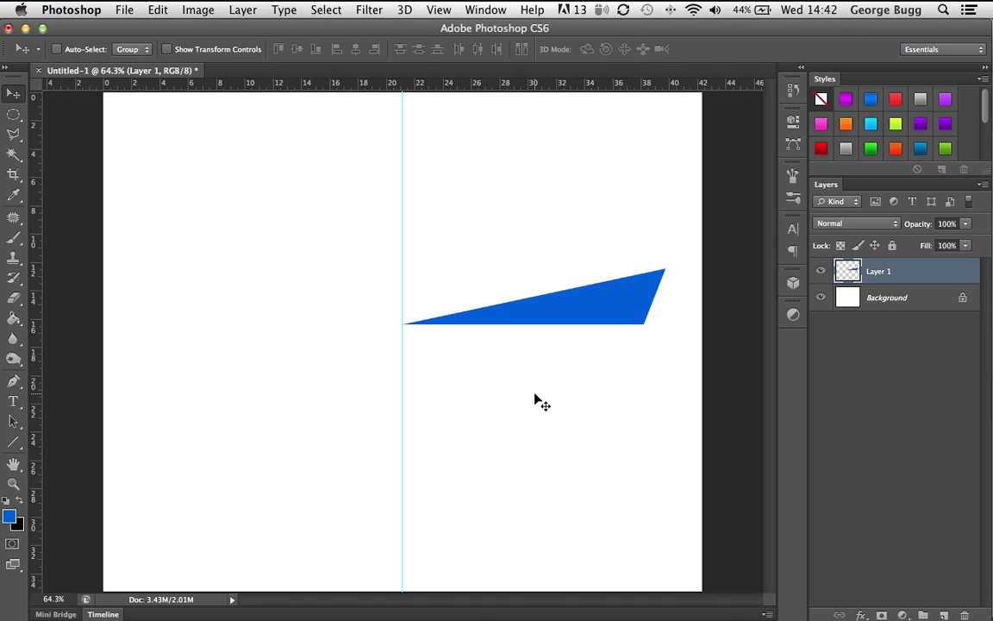
key(super+1)
scroll(530, 392, right, 5)
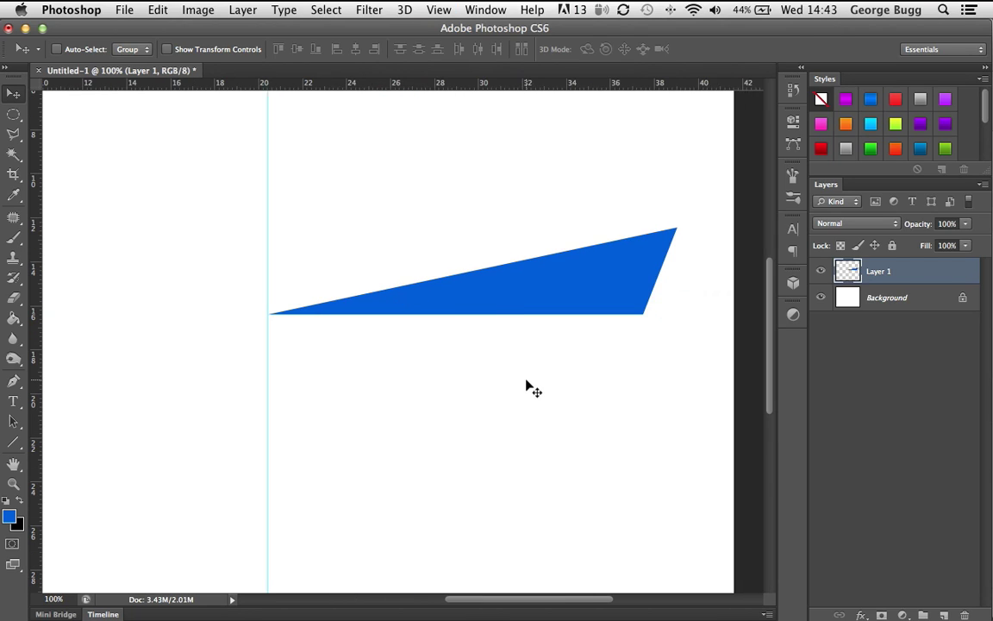
click(19, 133)
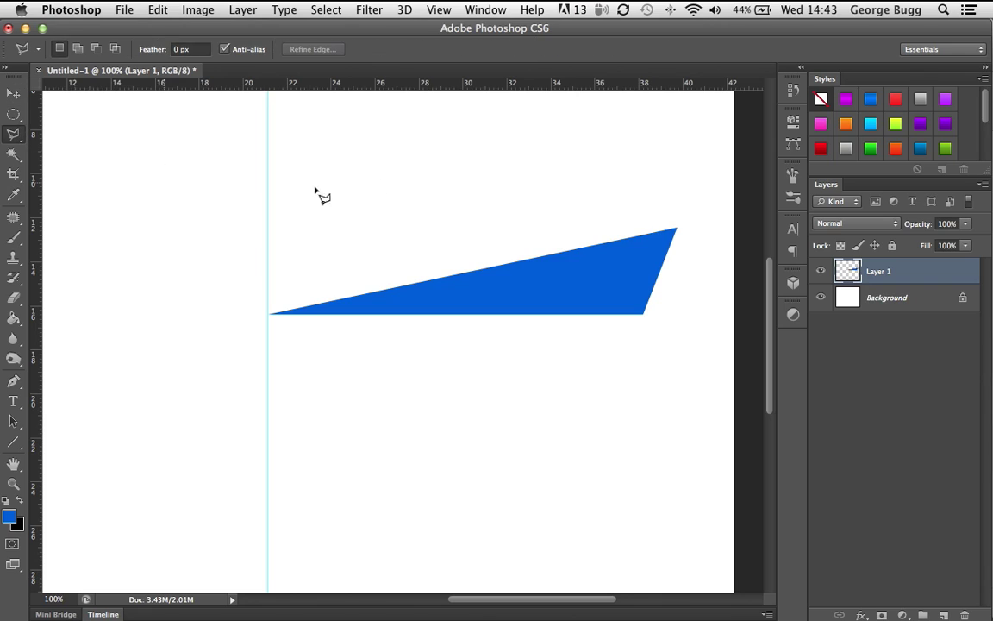
click(673, 224)
click(652, 277)
click(610, 275)
click(599, 256)
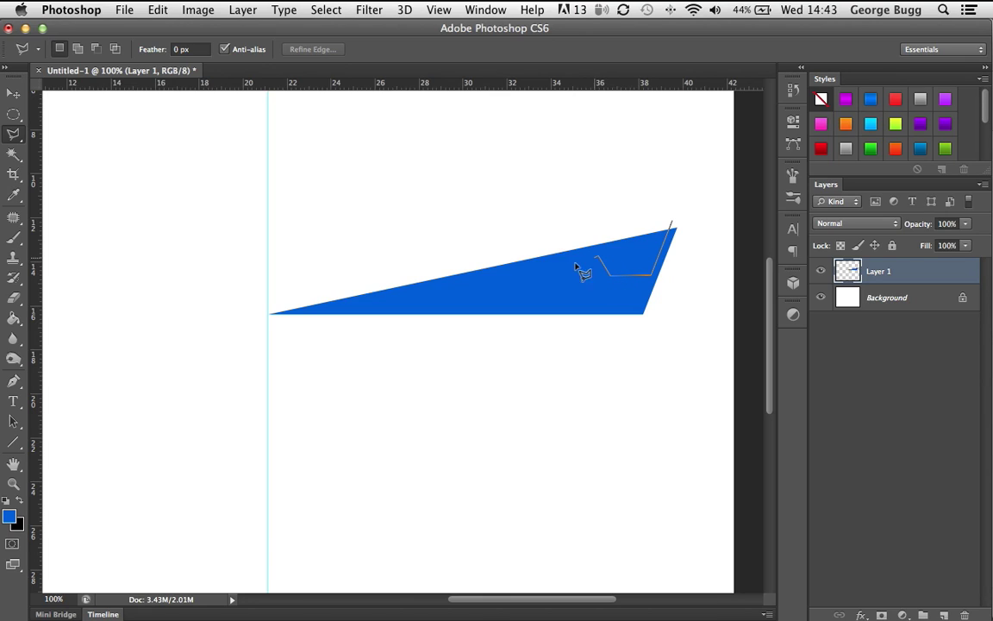
click(520, 266)
click(500, 292)
click(460, 283)
click(411, 292)
click(399, 274)
click(375, 289)
click(374, 297)
click(333, 288)
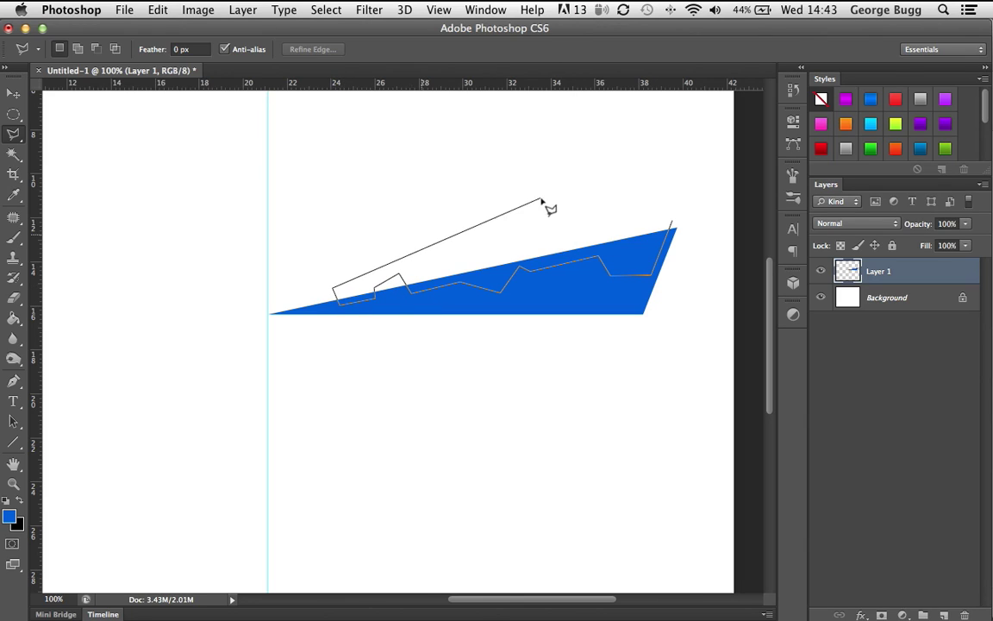
double_click(617, 189)
Darken the selected jagged area with the Burn tool at Highlights range and 50% exposure, redoing the uneven strokes, and deselect it
click(10, 360)
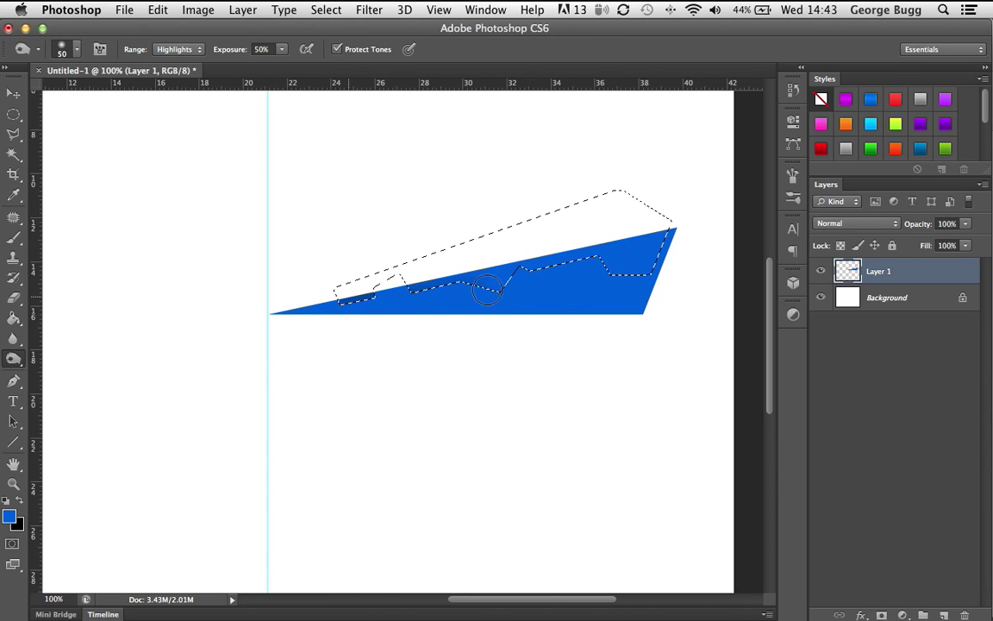
drag(442, 290, 639, 266)
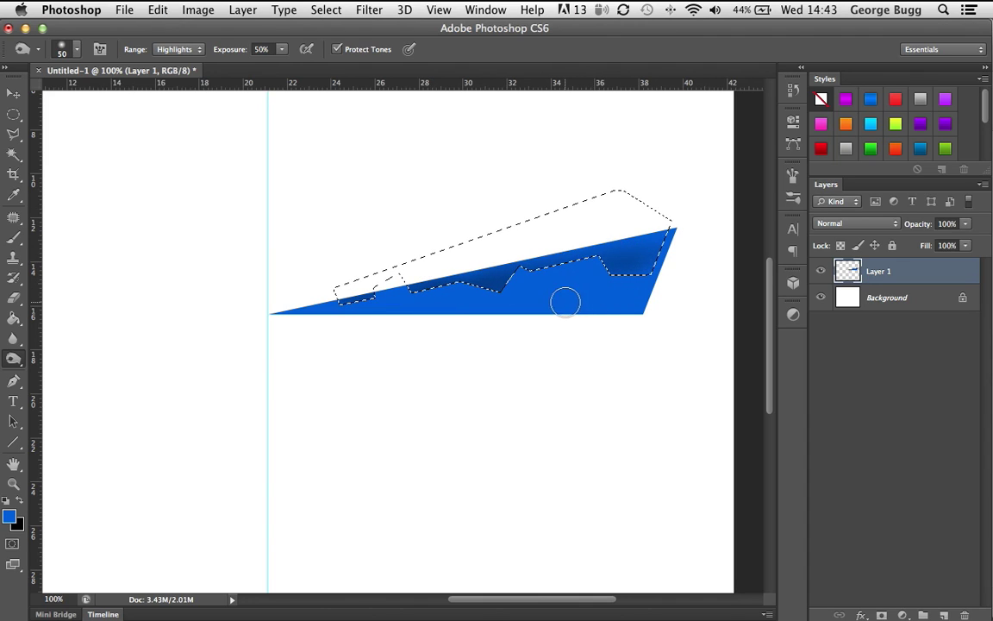
key(super+z)
key(super+z)
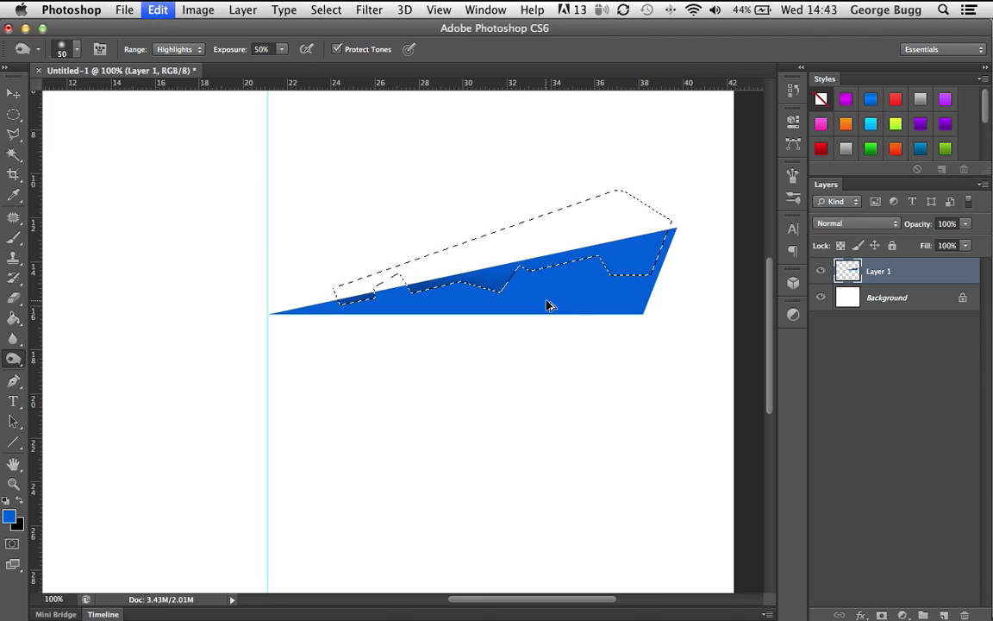
mouse_move(513, 268)
mouse_down()
mouse_move(601, 248)
mouse_move(488, 275)
mouse_move(743, 223)
mouse_move(587, 274)
mouse_move(681, 250)
mouse_move(646, 276)
mouse_move(563, 302)
mouse_move(649, 249)
mouse_up()
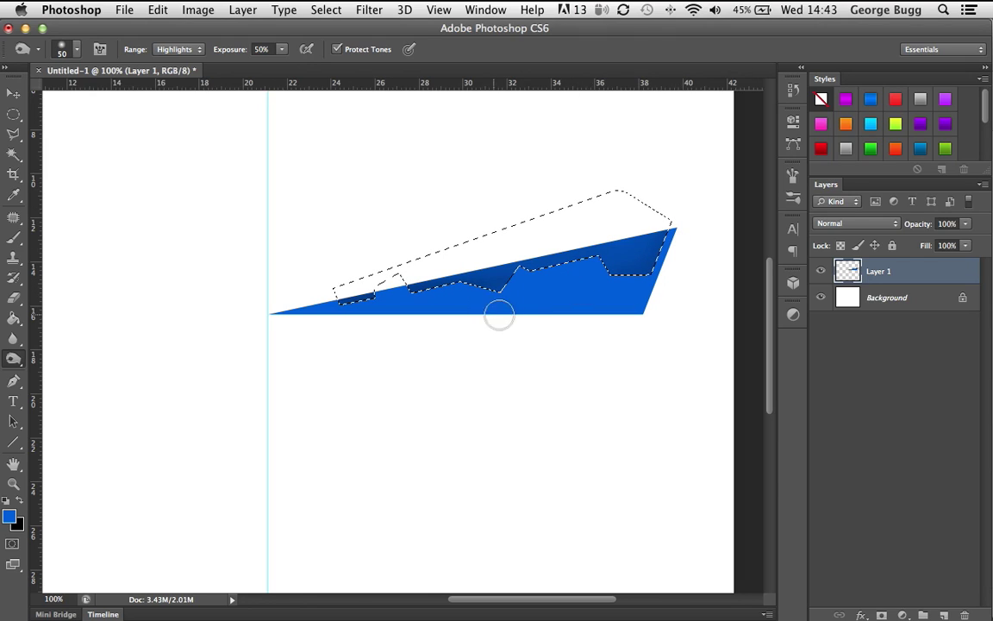
key(super+d)
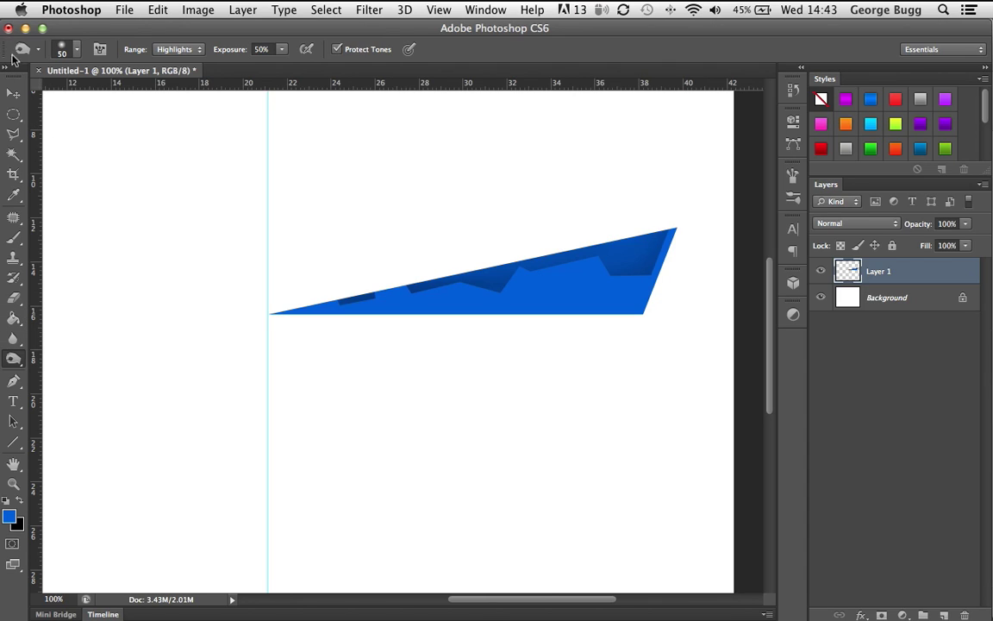
Make a jagged Polygonal Lasso selection along the blue shape's lower edge, closing it in the empty area below the shape
click(13, 136)
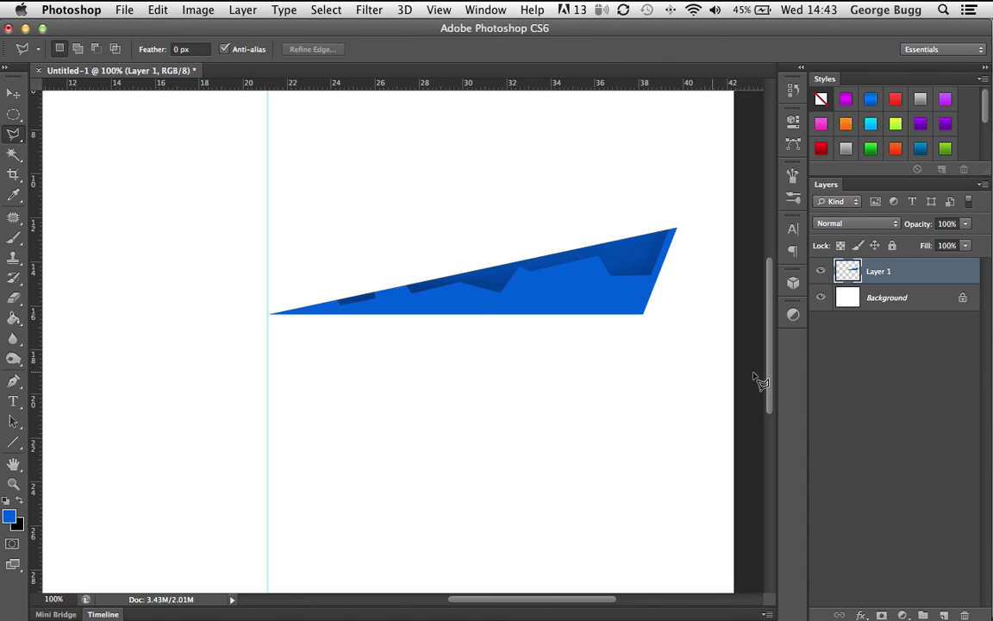
click(637, 316)
click(645, 288)
click(608, 286)
click(594, 303)
click(530, 307)
click(510, 293)
click(494, 305)
click(458, 293)
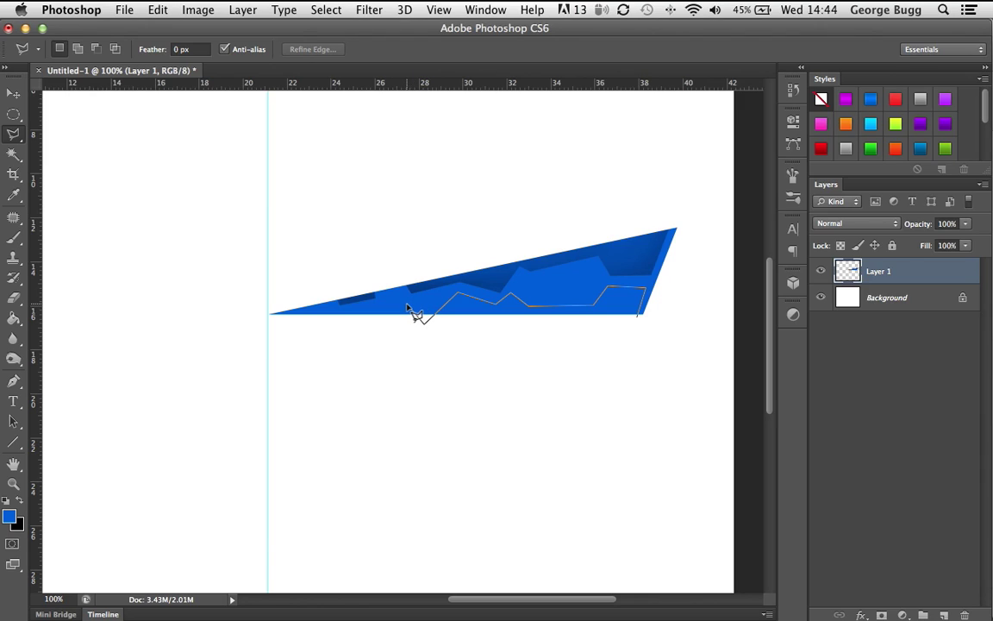
click(399, 298)
click(376, 306)
click(373, 330)
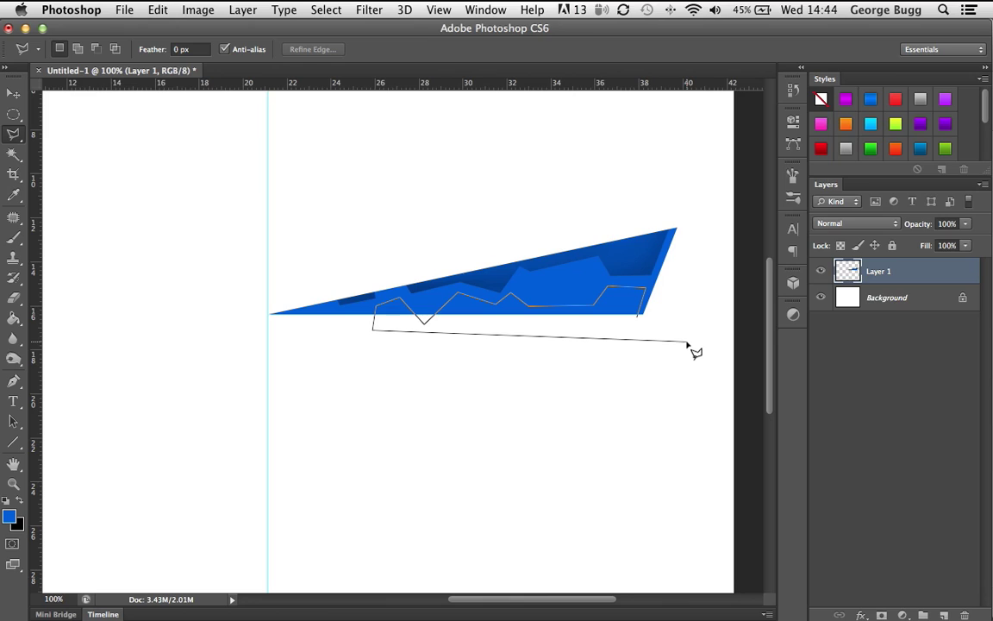
double_click(687, 343)
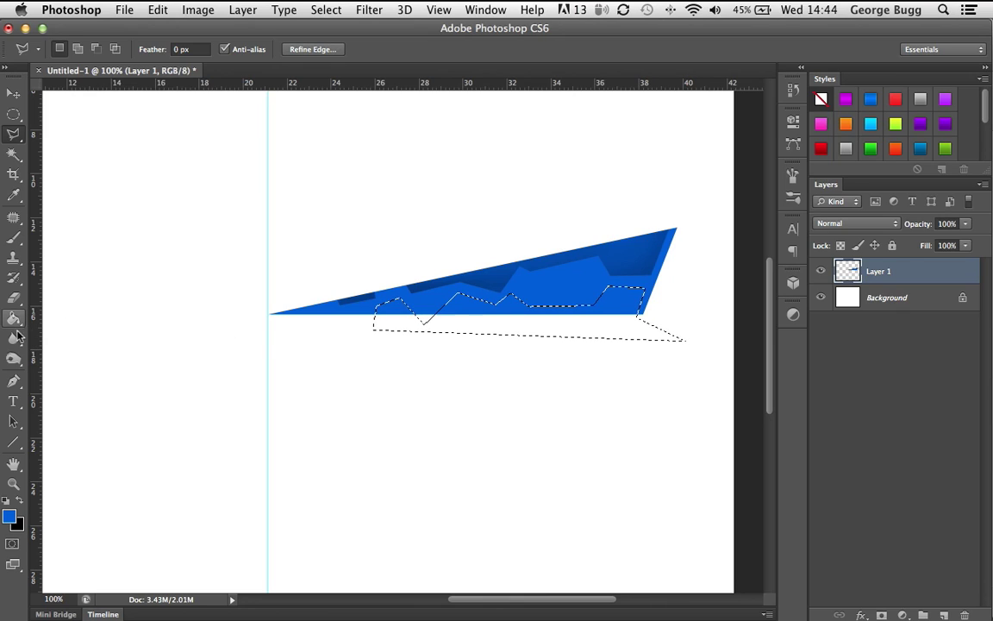
Lighten the selected jagged area with the Dodge tool at Midtones range and 50% exposure, and deselect it
click(14, 359)
drag(17, 360, 19, 361)
click(55, 367)
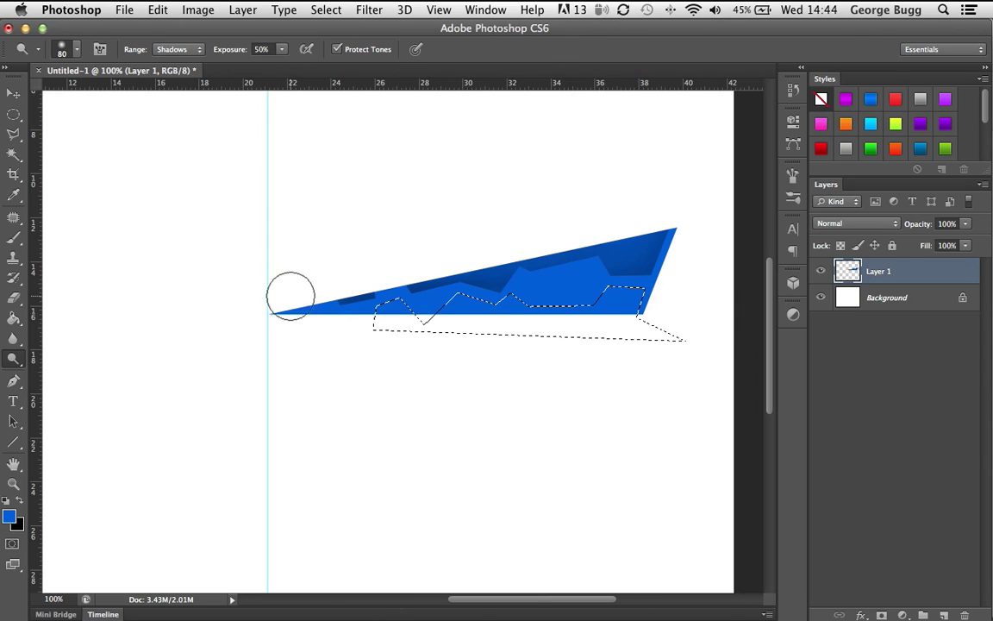
click(189, 50)
click(188, 60)
mouse_move(439, 346)
mouse_down()
mouse_move(473, 310)
mouse_move(342, 318)
mouse_up()
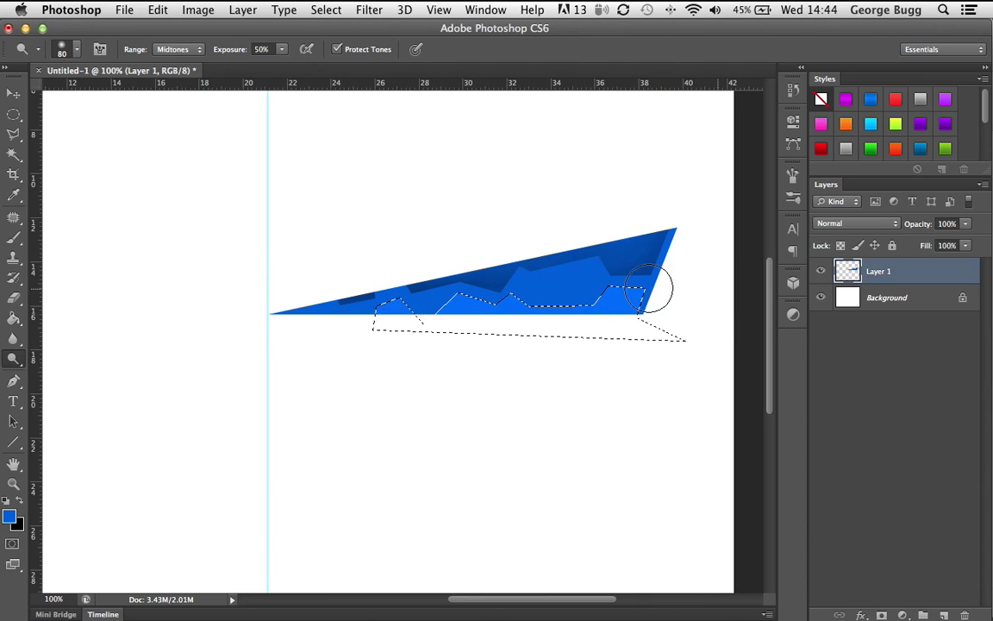
key(super+d)
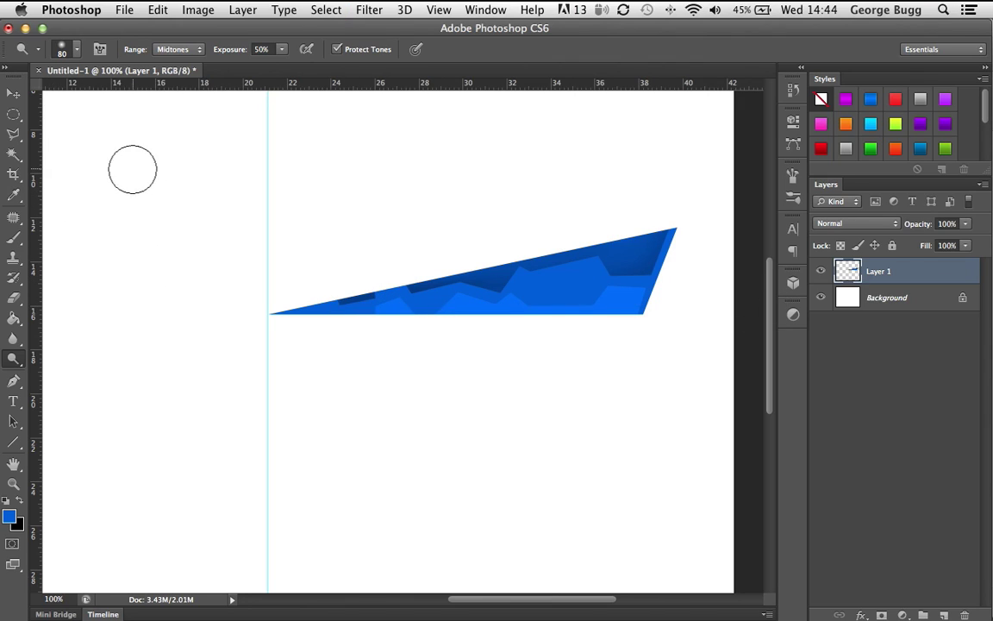
Draw three 1 px lines with a light blue 0.5 pt stroke, fanning out from the shard's pointed tip across the shape
click(13, 93)
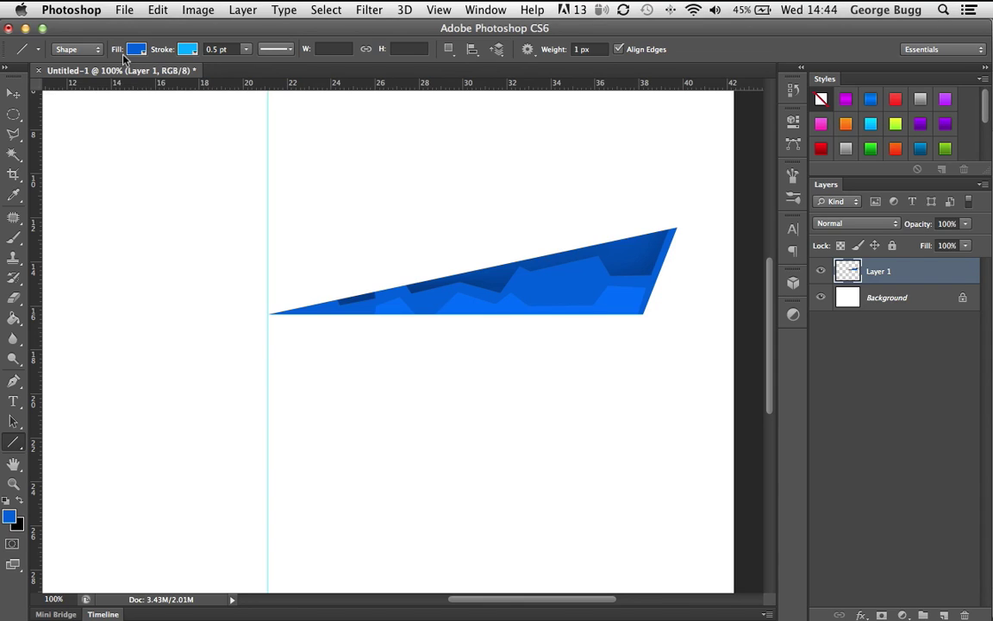
click(196, 54)
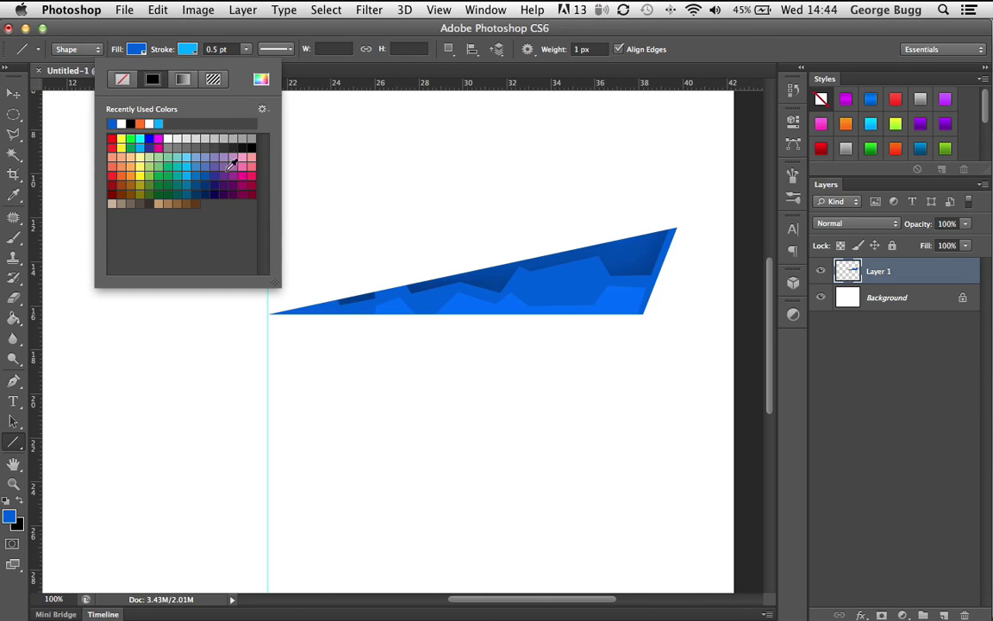
click(195, 54)
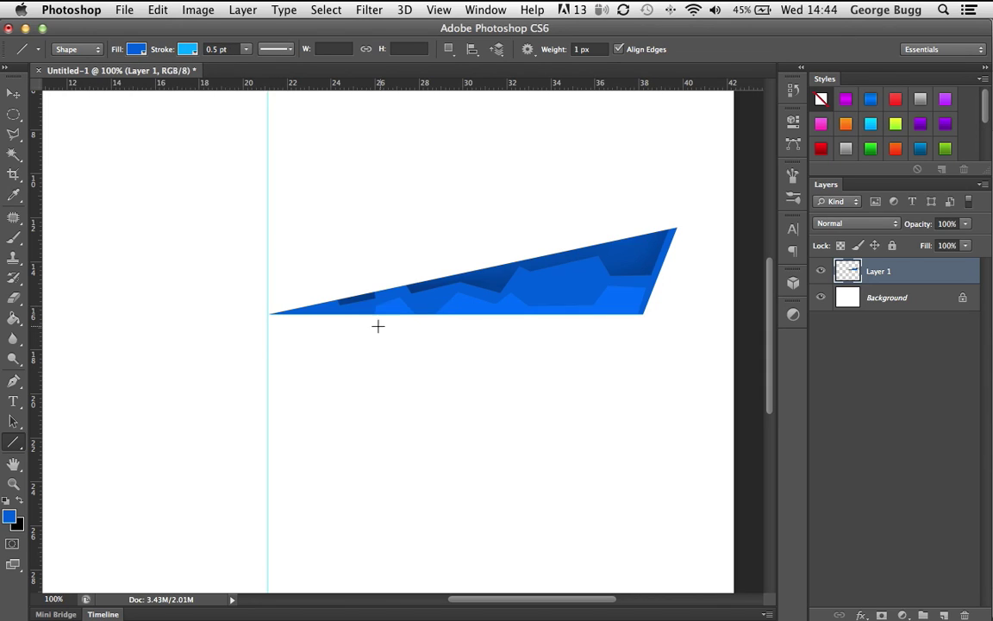
mouse_move(272, 315)
mouse_down()
mouse_move(731, 226)
mouse_move(714, 235)
mouse_up()
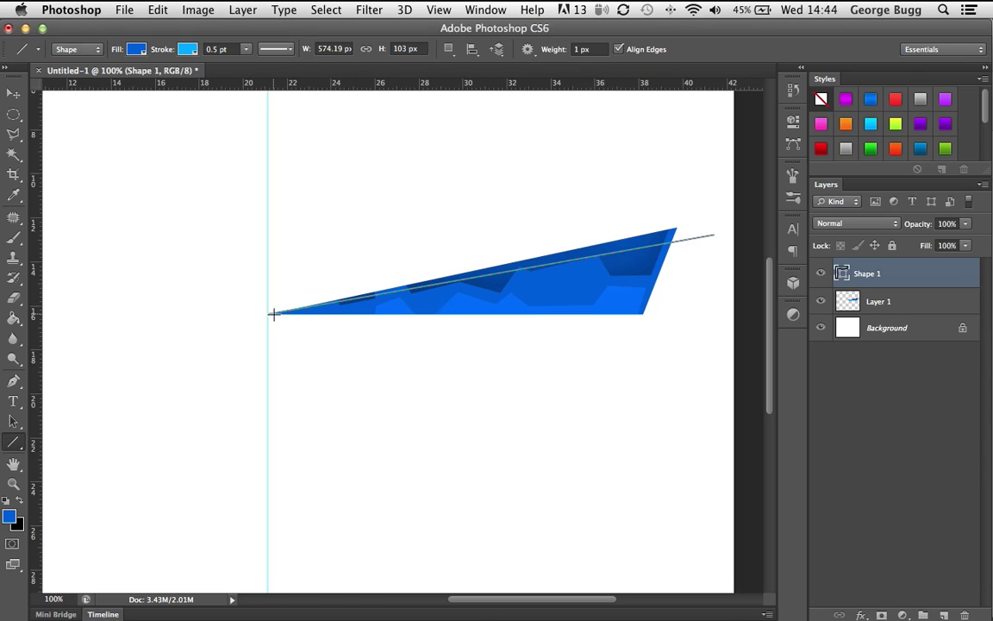
drag(274, 314, 673, 266)
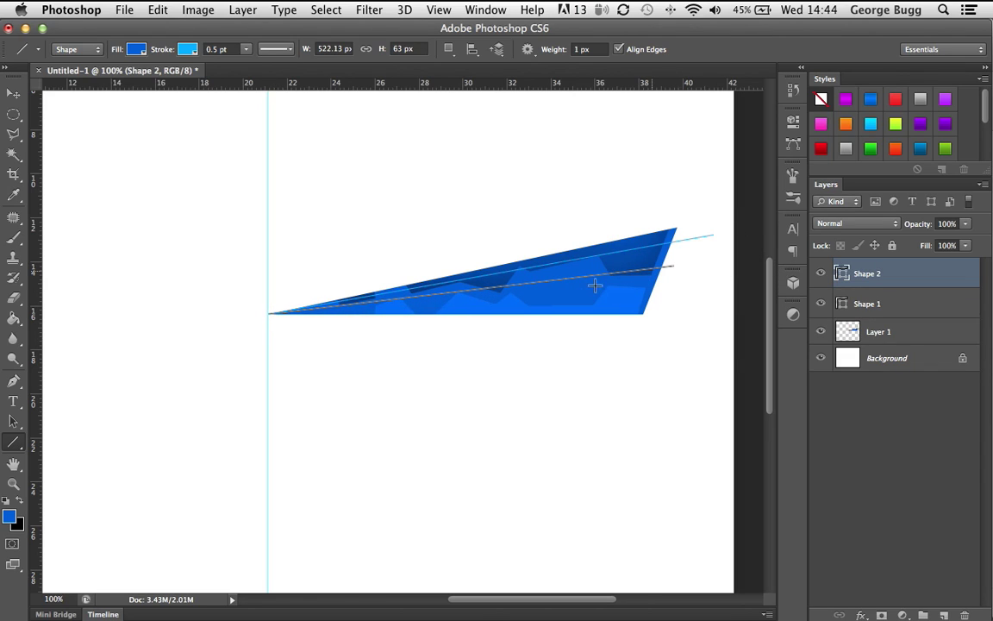
drag(269, 315, 575, 303)
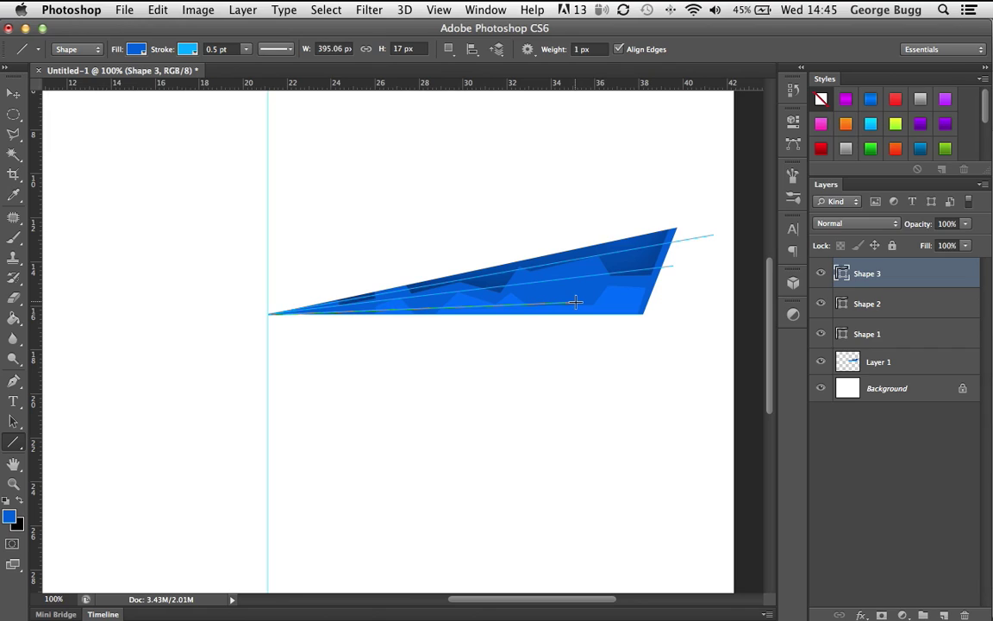
shift+click(930, 335)
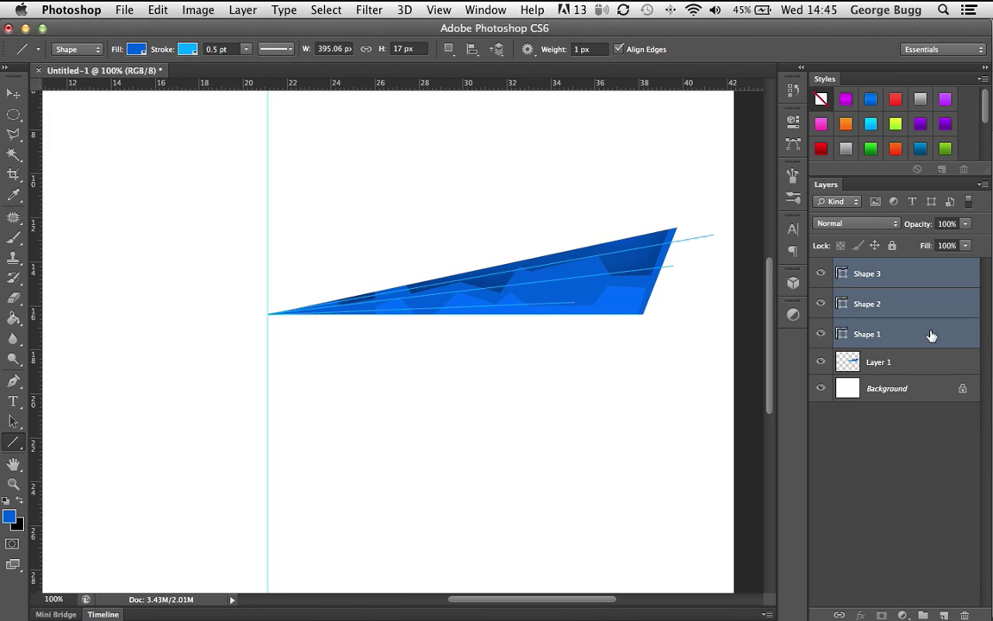
key(super+e)
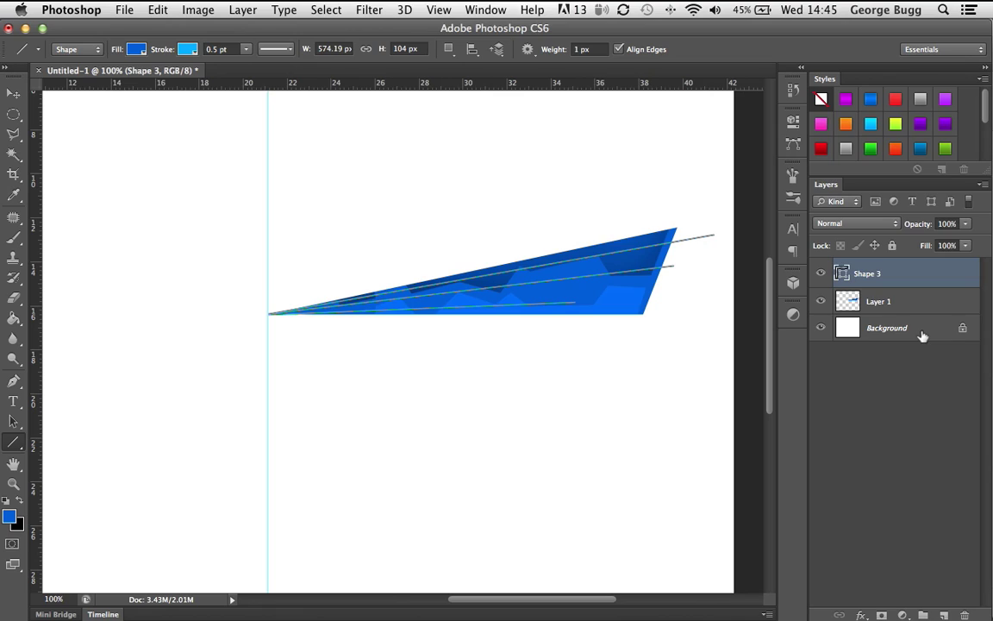
key(super+z)
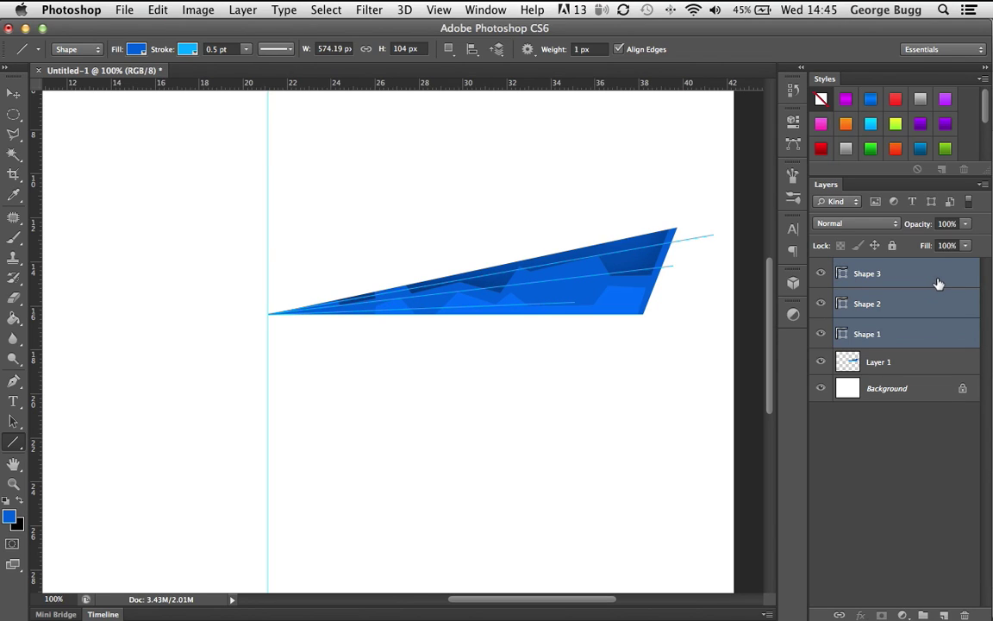
Merge the Shape 1, Shape 2 and Shape 3 line layers into one layer and rasterize it
click(938, 279)
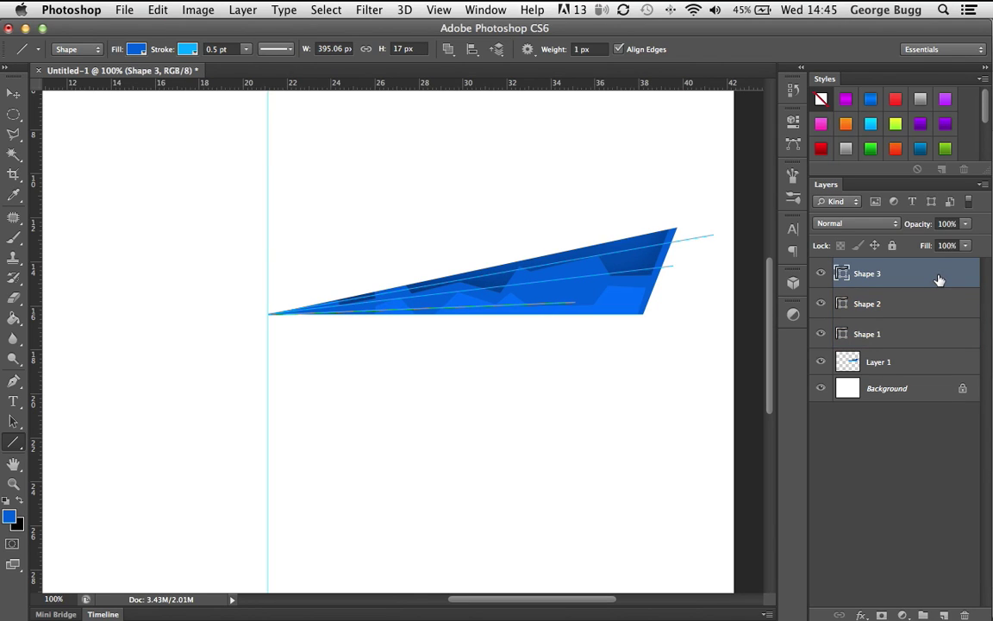
shift+click(943, 342)
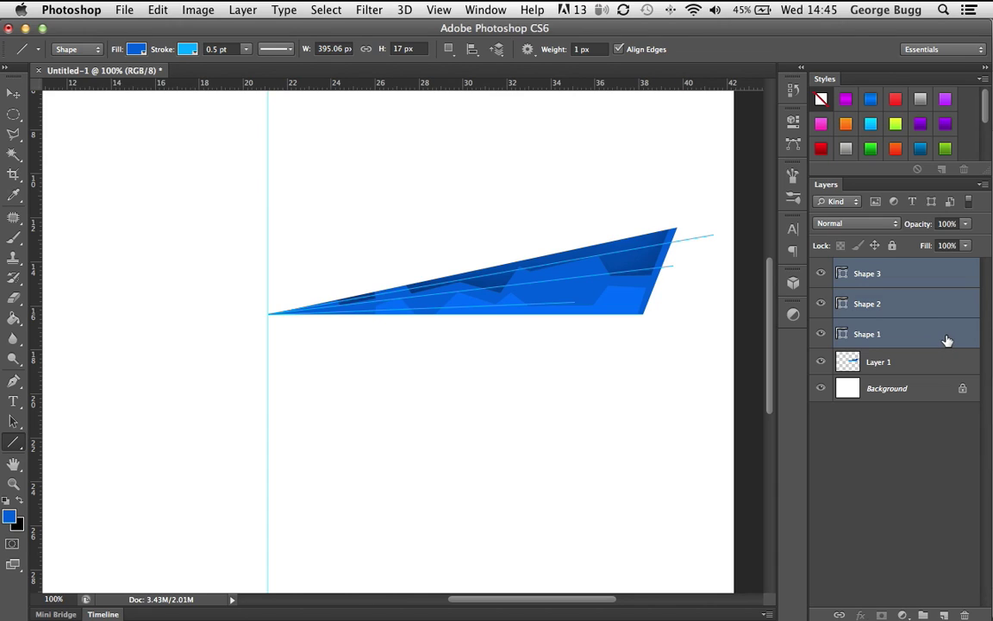
key(super+e)
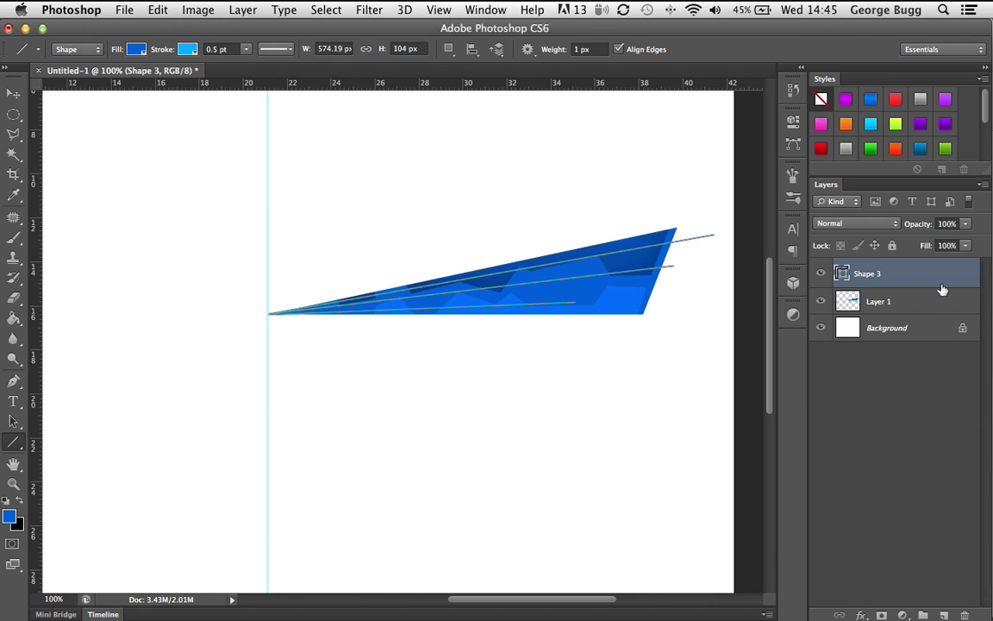
right_click(942, 288)
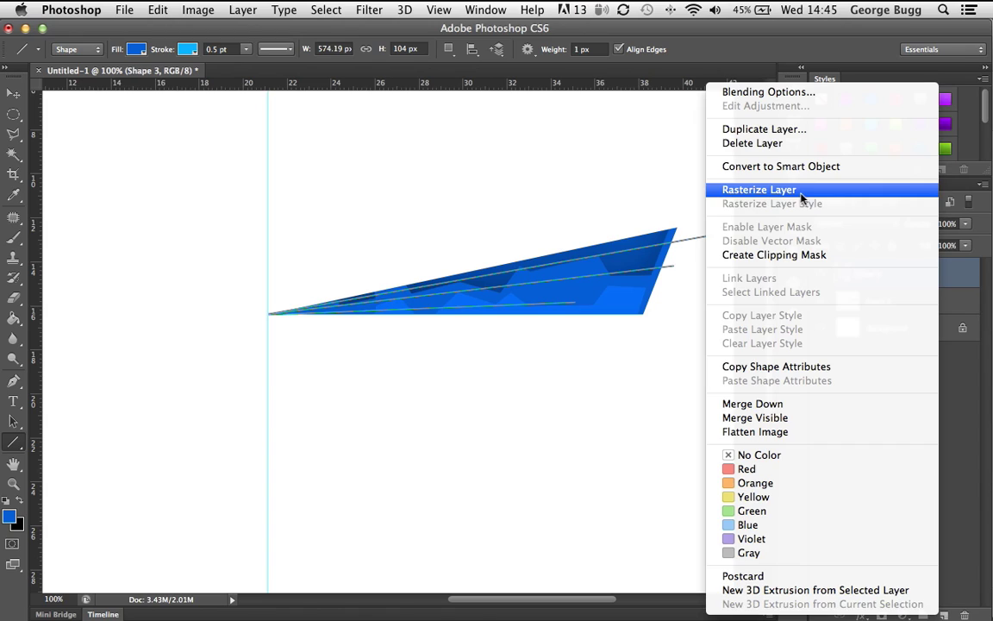
click(752, 190)
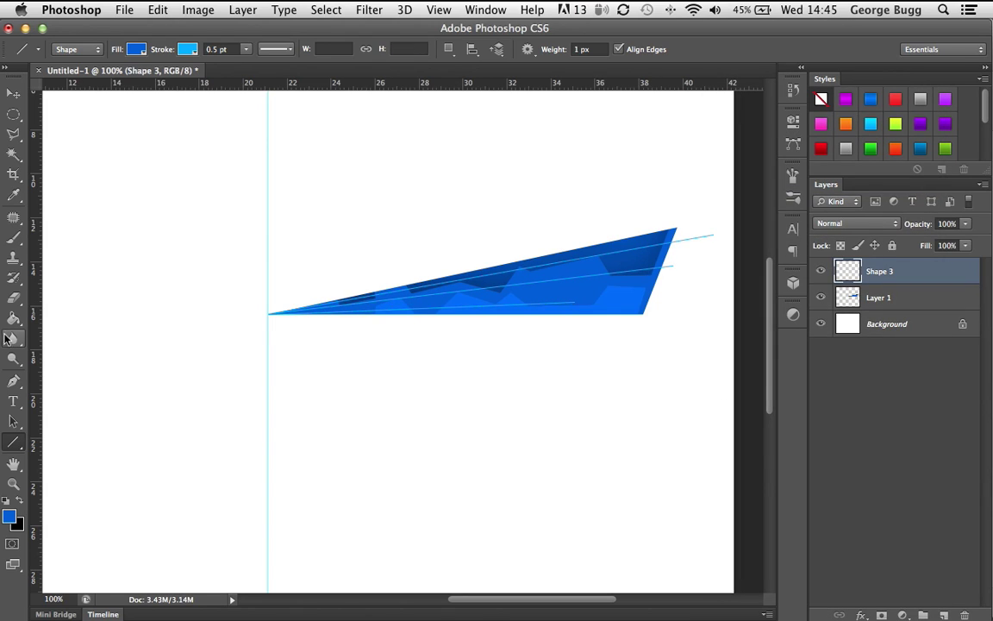
Fade both ends of the three lines with the Eraser at brush size 50 and 100% opacity
click(13, 297)
key(bracketright)
key(bracketright)
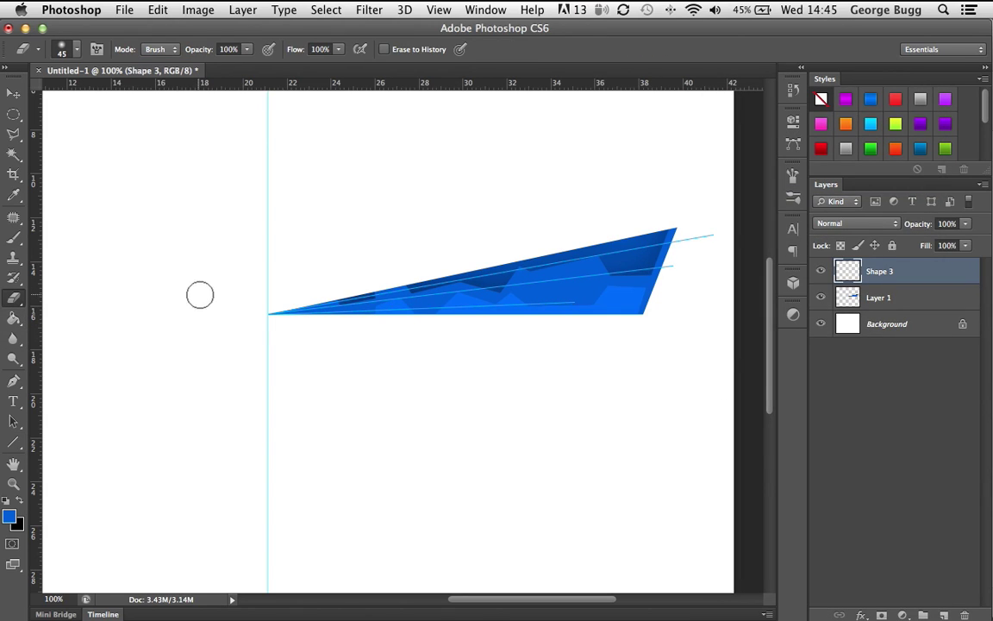
click(78, 50)
click(77, 51)
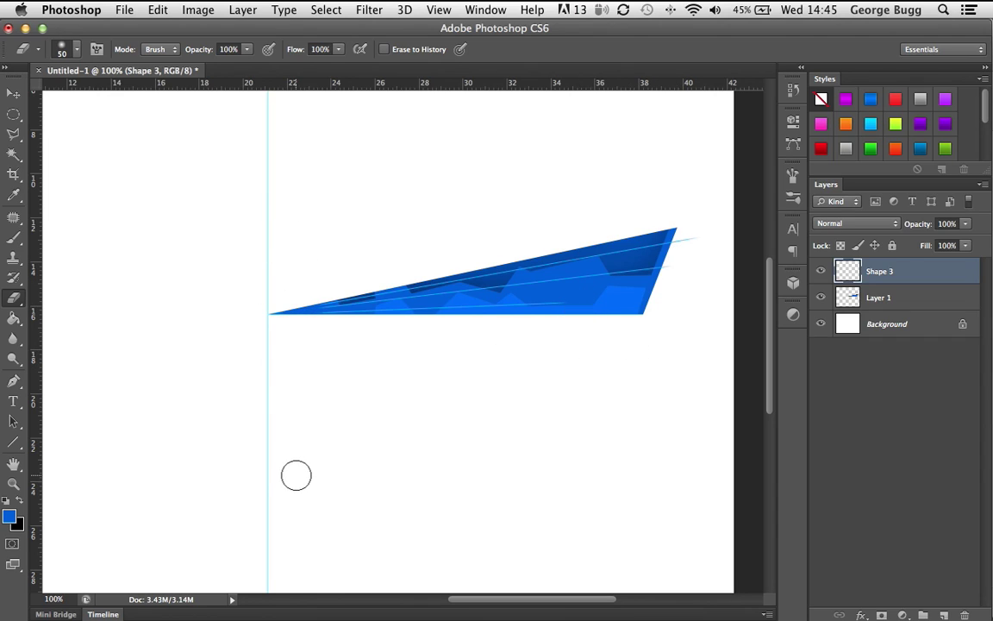
Lower the opacity of the Shape 3 line layer to 59%
scroll(664, 249, up, 2)
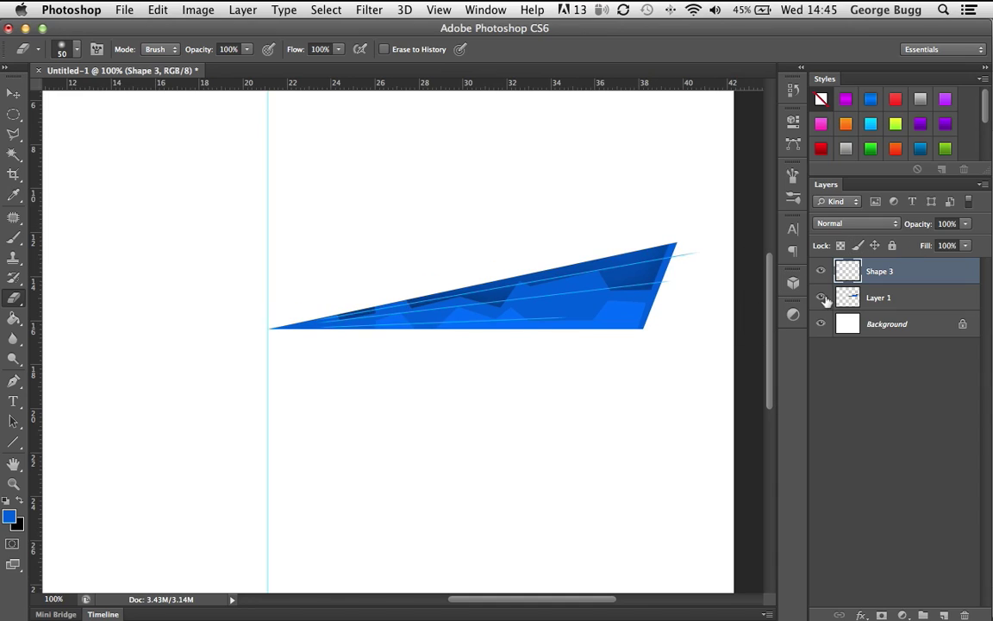
scroll(603, 303, right, 3)
click(966, 223)
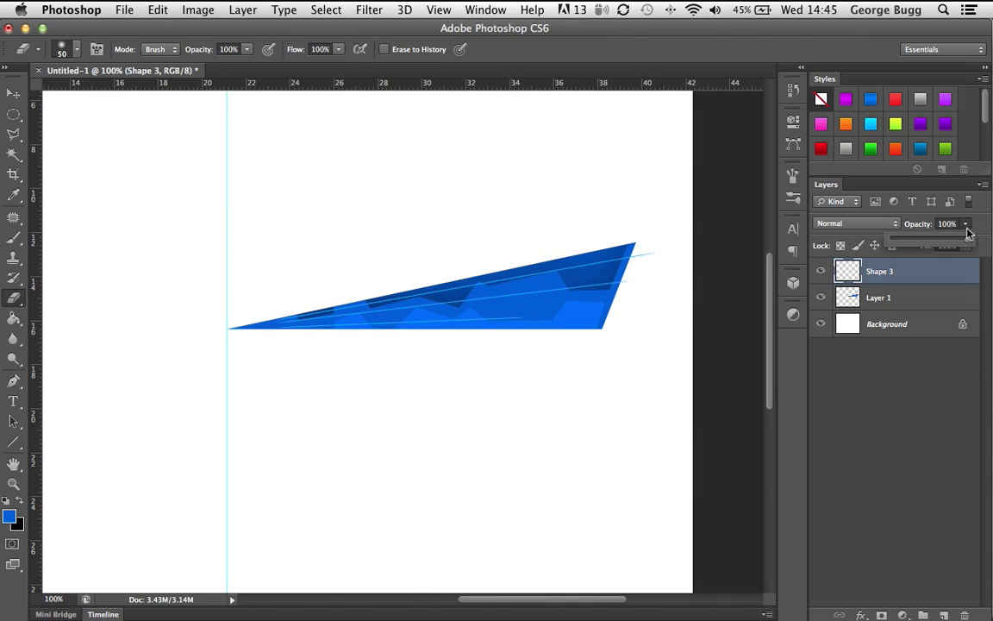
drag(969, 238, 936, 245)
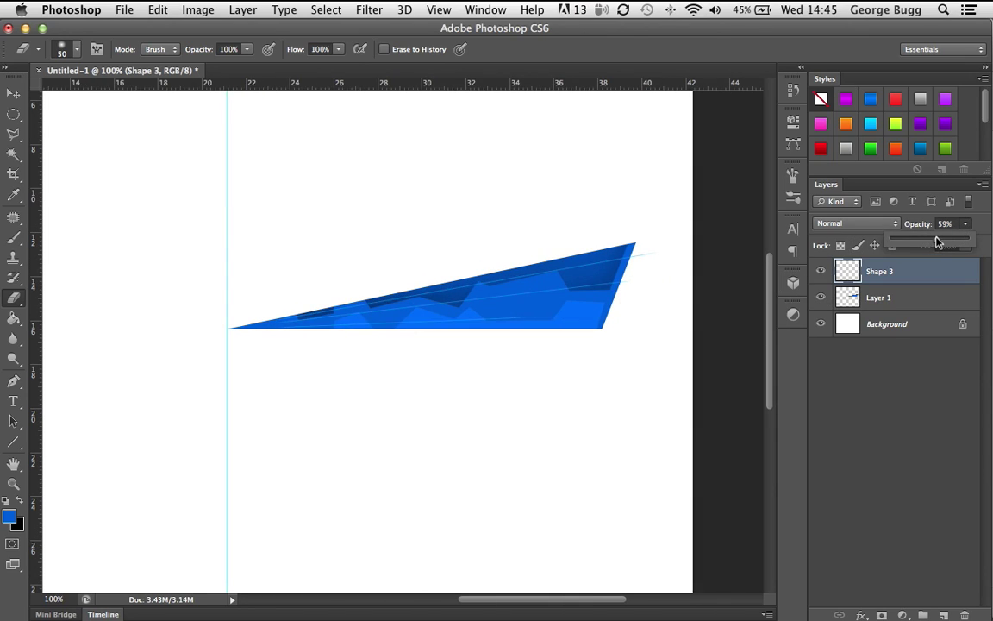
Try the Lighten, Linear Dodge (Add) and Overlay blend modes on the line layer and return it to Normal
click(853, 223)
click(853, 224)
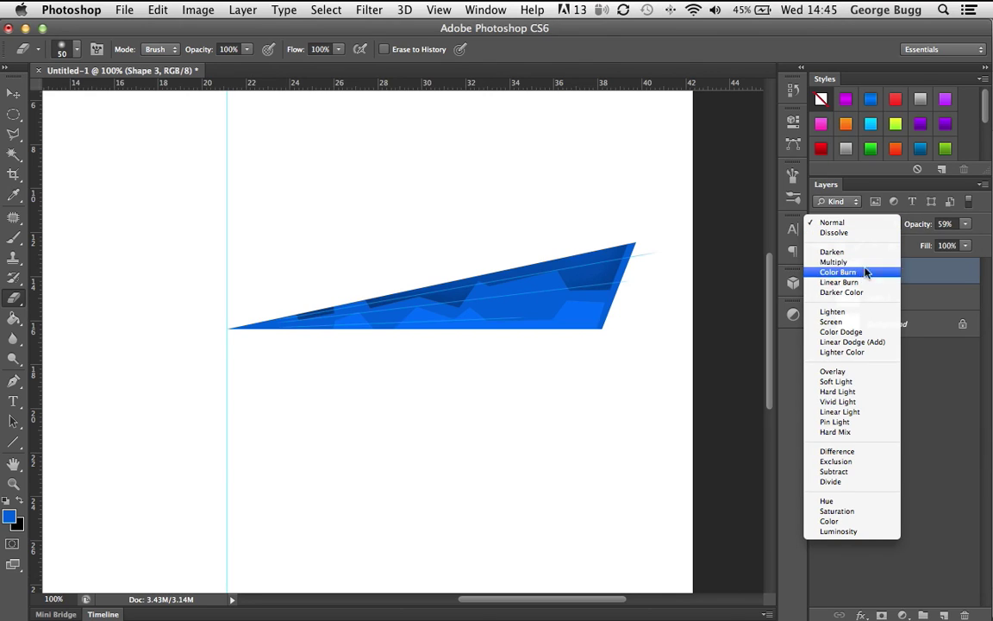
click(832, 313)
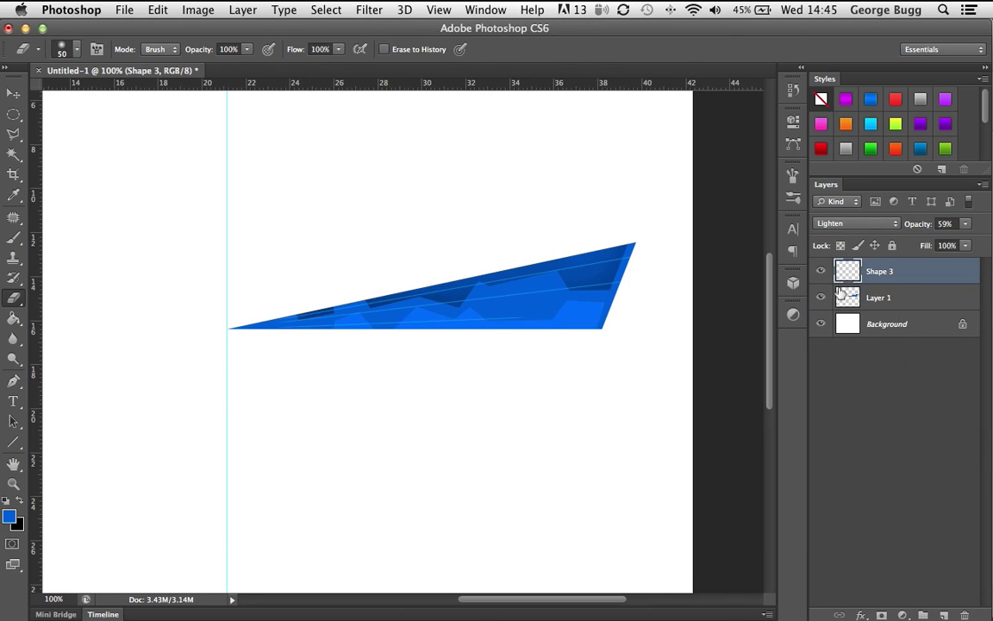
click(850, 226)
click(840, 243)
click(839, 221)
click(843, 231)
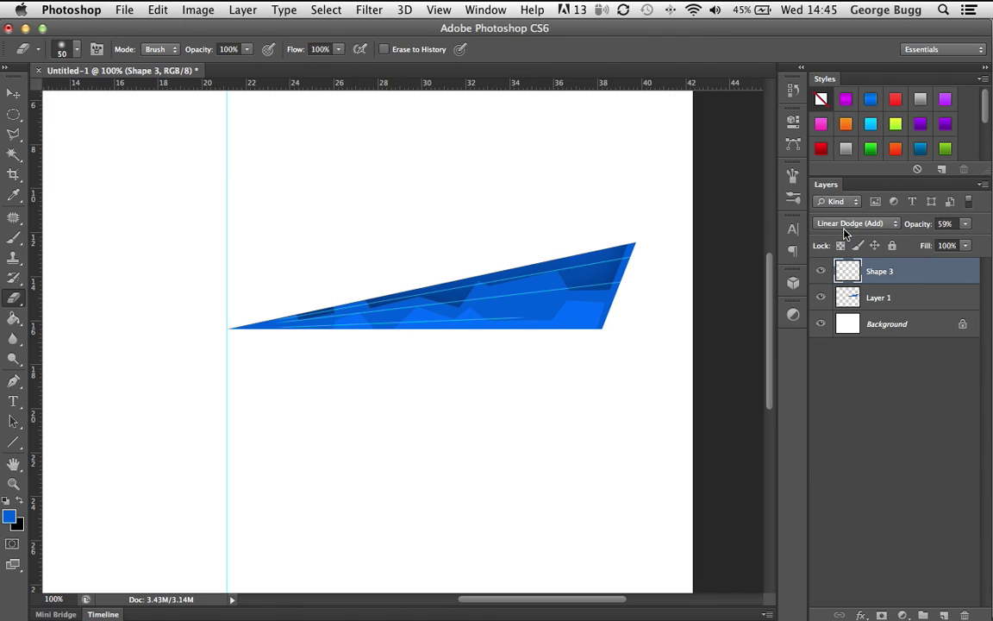
click(843, 225)
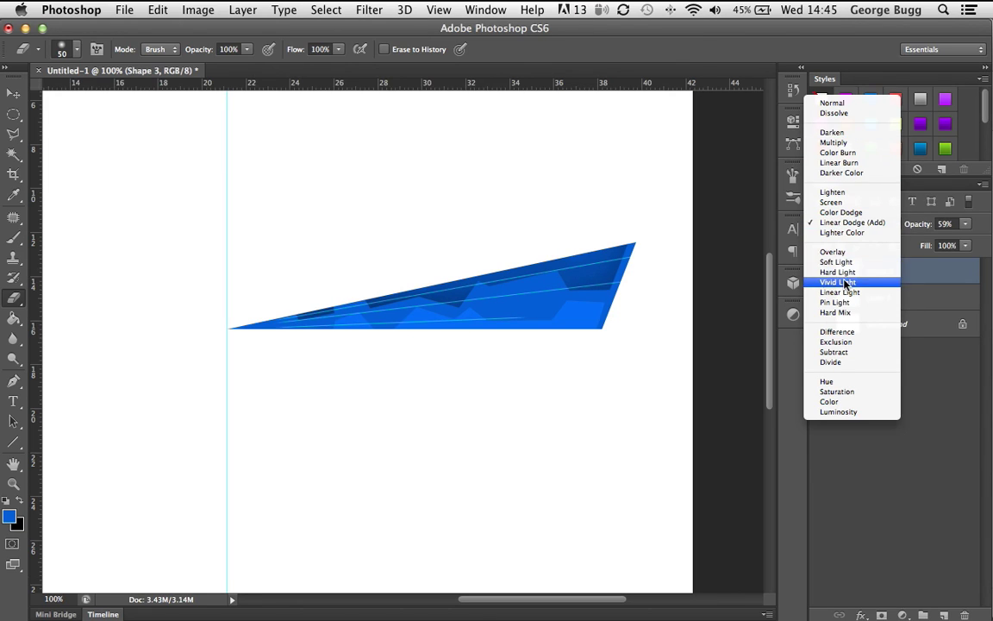
click(837, 252)
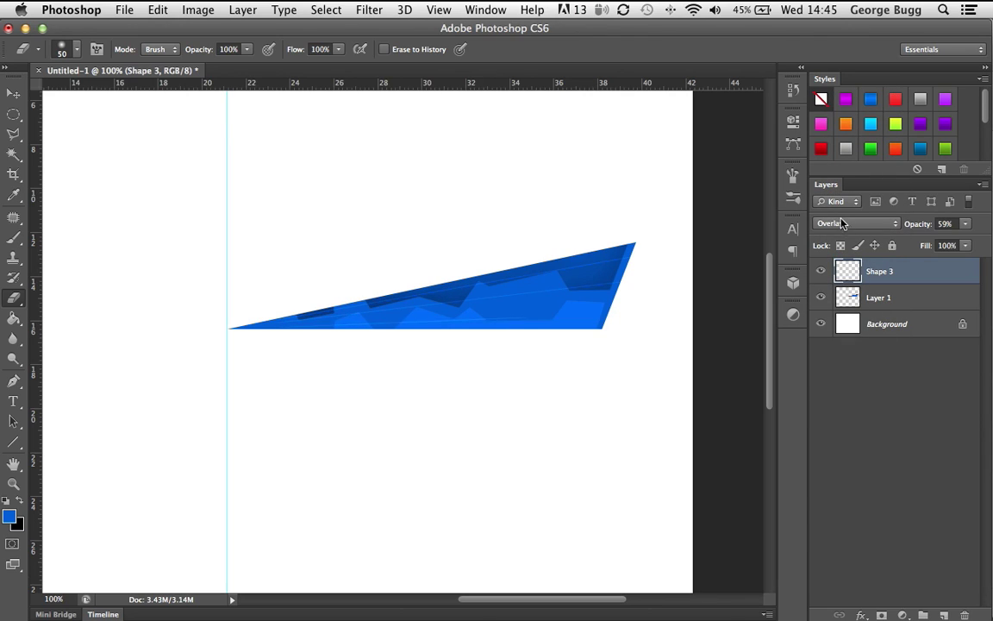
click(842, 223)
click(837, 75)
Set the Shape 3 line layer's opacity to 55% and deselect the layer
click(966, 224)
drag(951, 238, 948, 244)
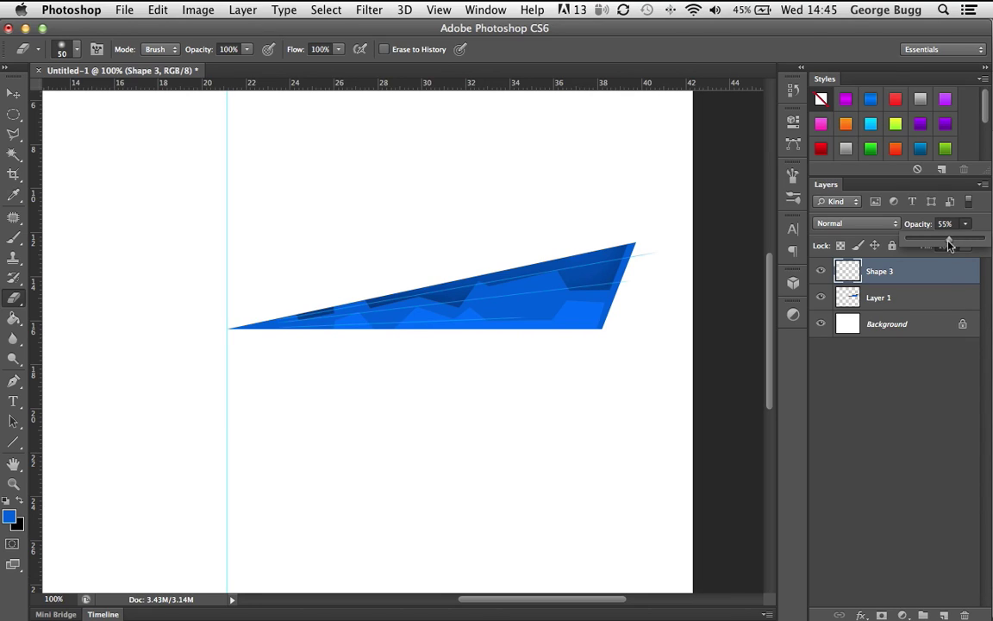
click(907, 397)
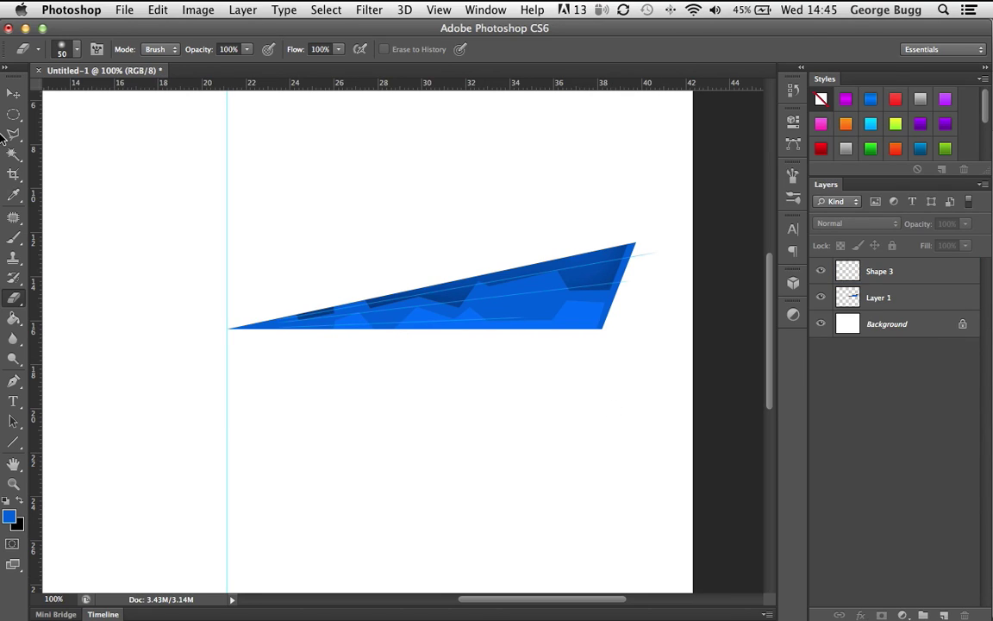
Merge the Shape 3 line layer with the shard on Layer 1 into a single layer
click(13, 92)
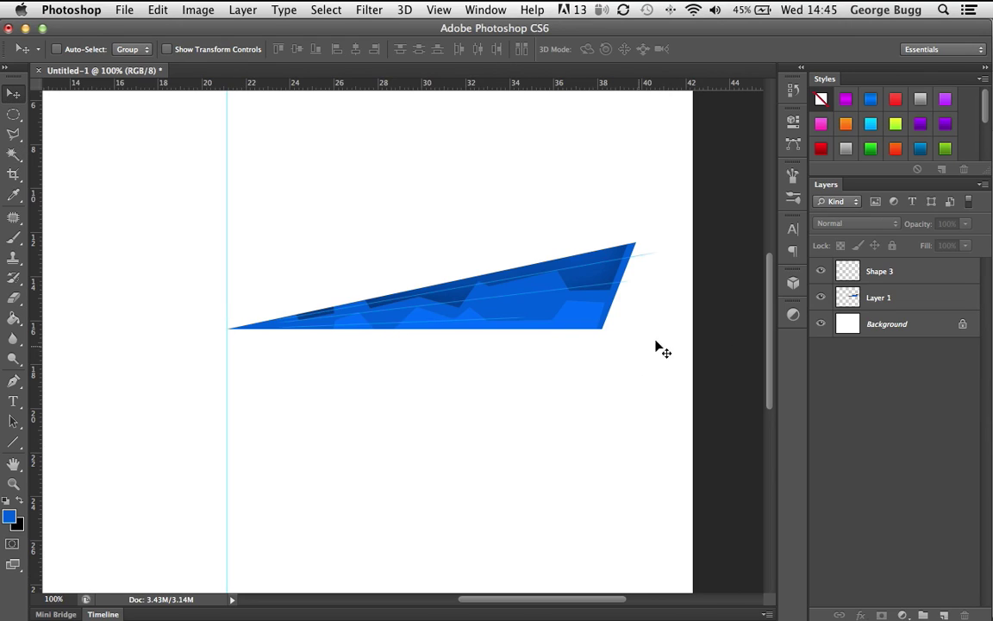
click(938, 298)
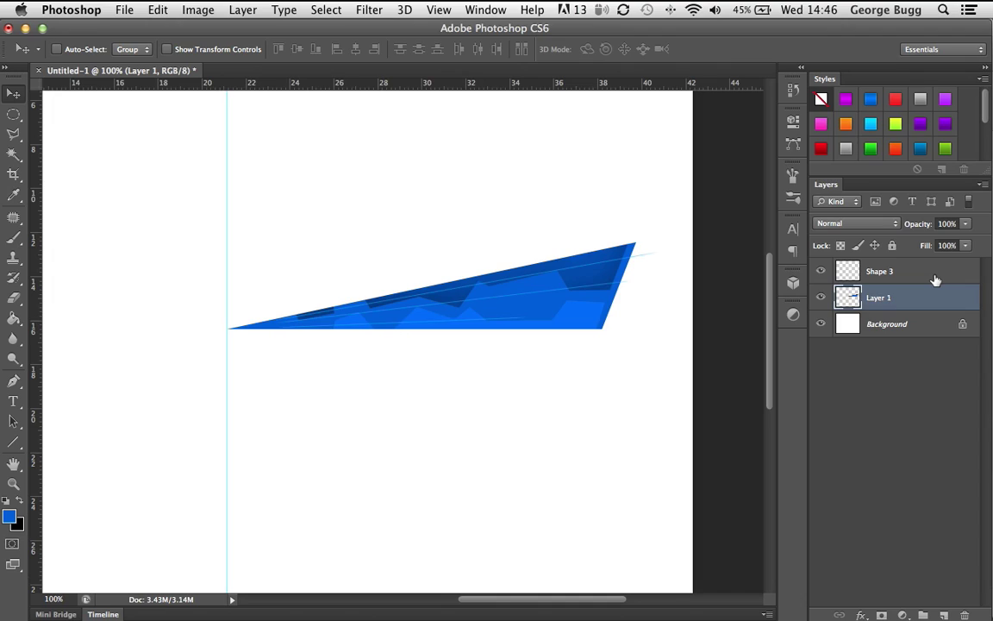
shift+click(934, 276)
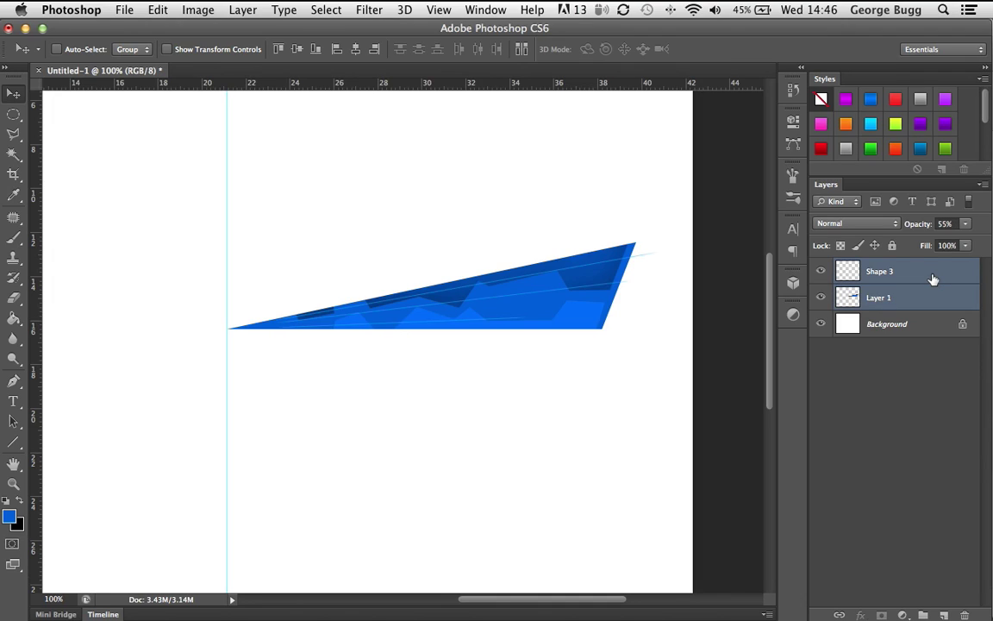
key(ctrl+e)
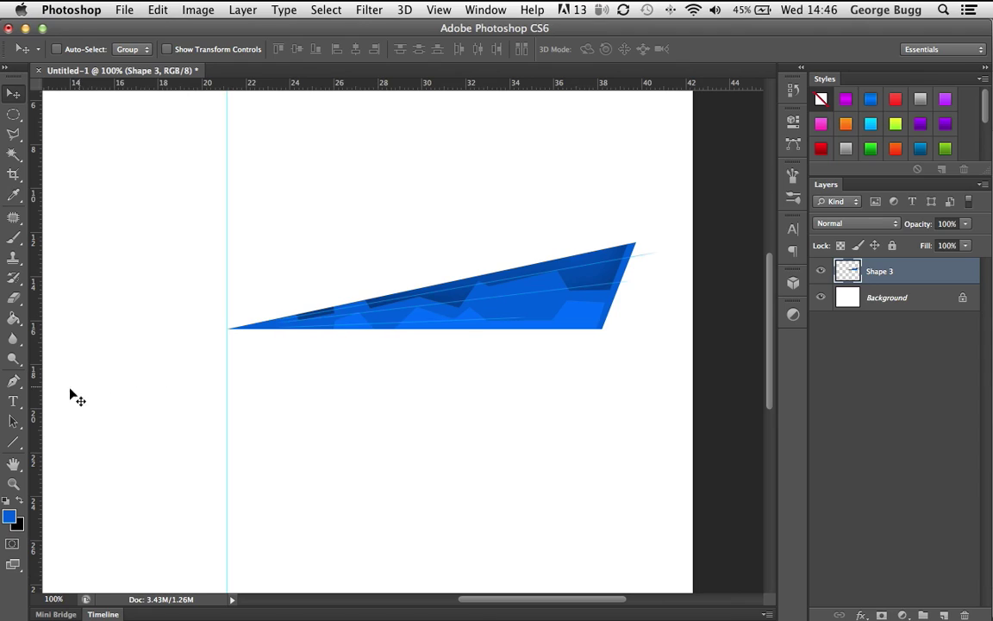
On a new layer, outline a second, steeper shard from the first shard's pointed tip with the Pen tool and convert the path to a selection
click(13, 381)
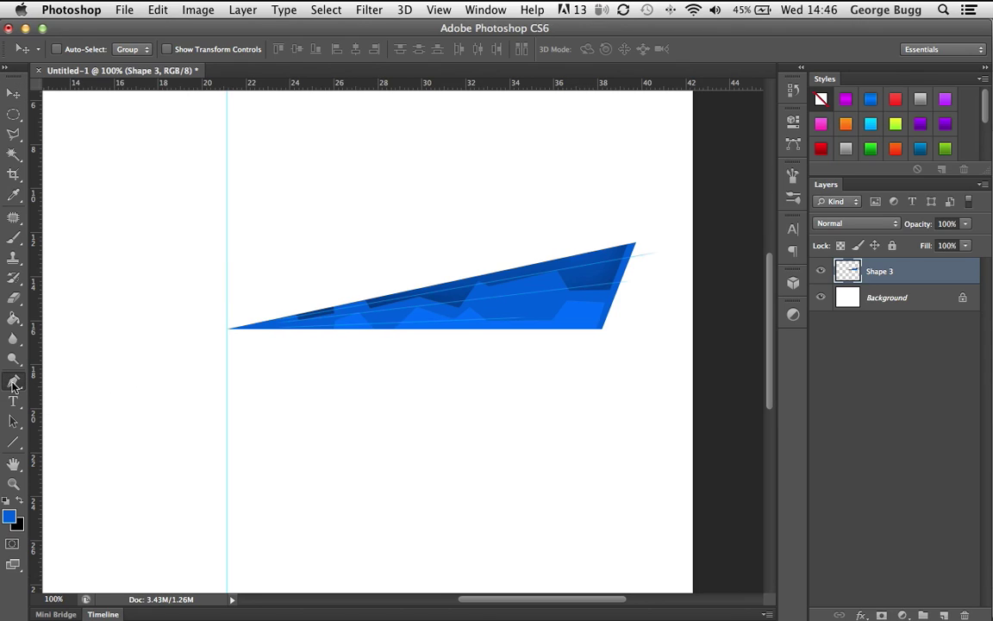
click(943, 615)
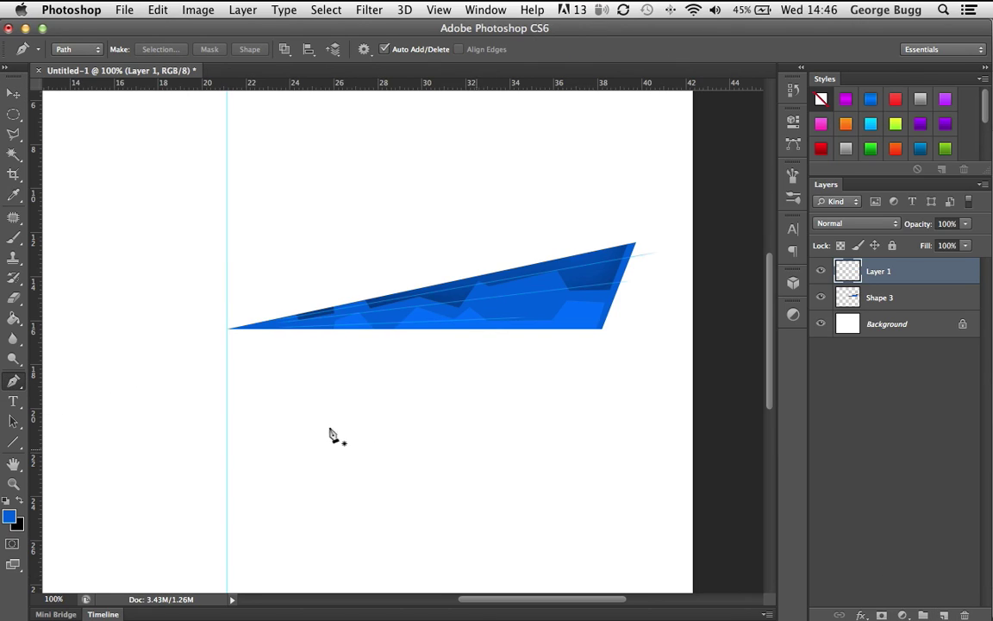
click(228, 330)
drag(575, 274, 579, 280)
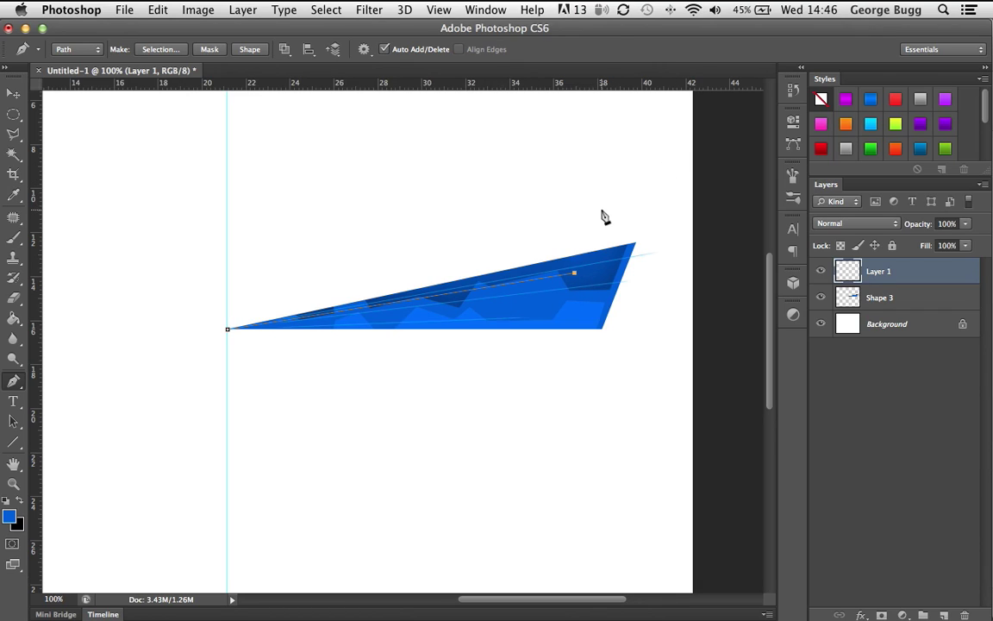
click(601, 210)
click(227, 330)
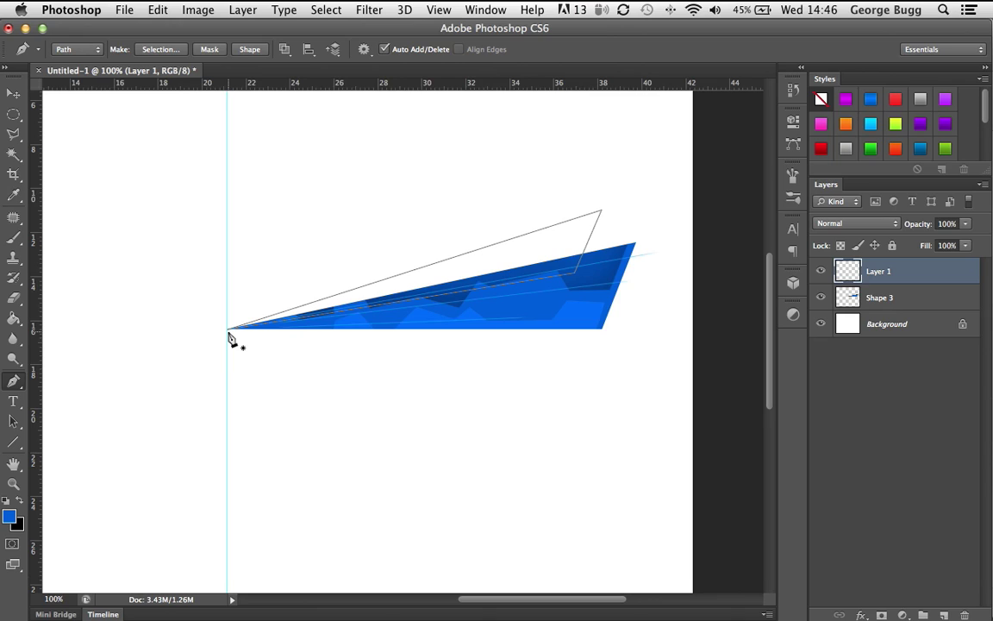
right_click(399, 181)
click(429, 243)
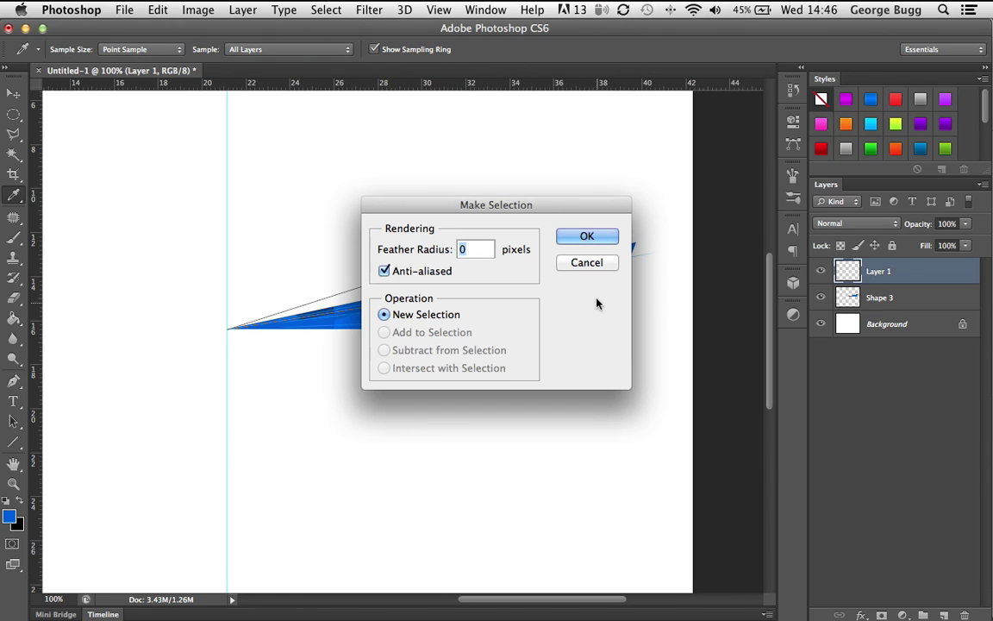
click(587, 237)
Set the foreground colour to #0072ff, fill the second shard selection with it and deselect
click(9, 516)
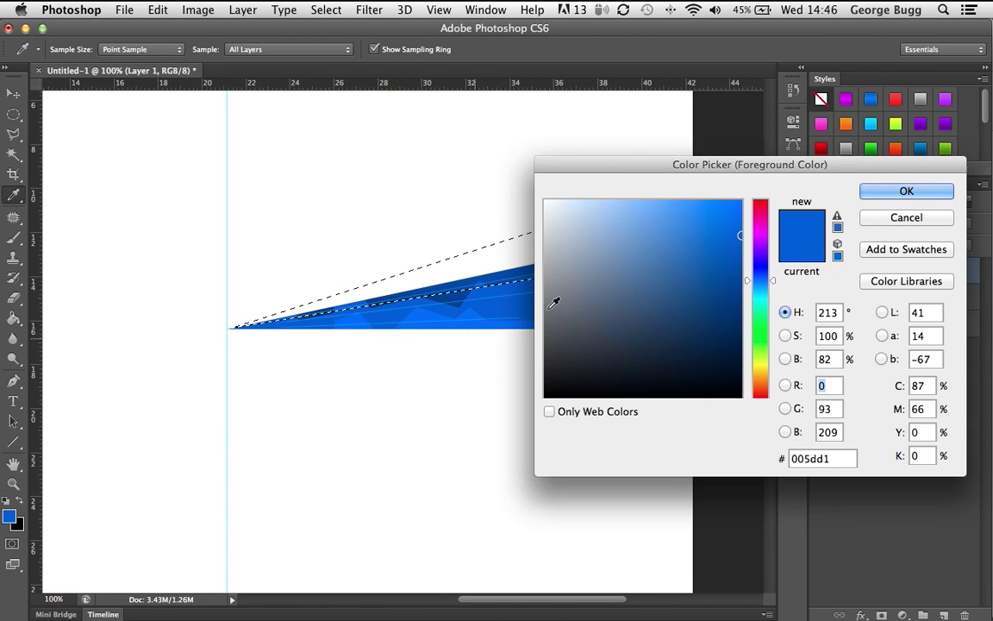
click(743, 212)
drag(743, 212, 780, 193)
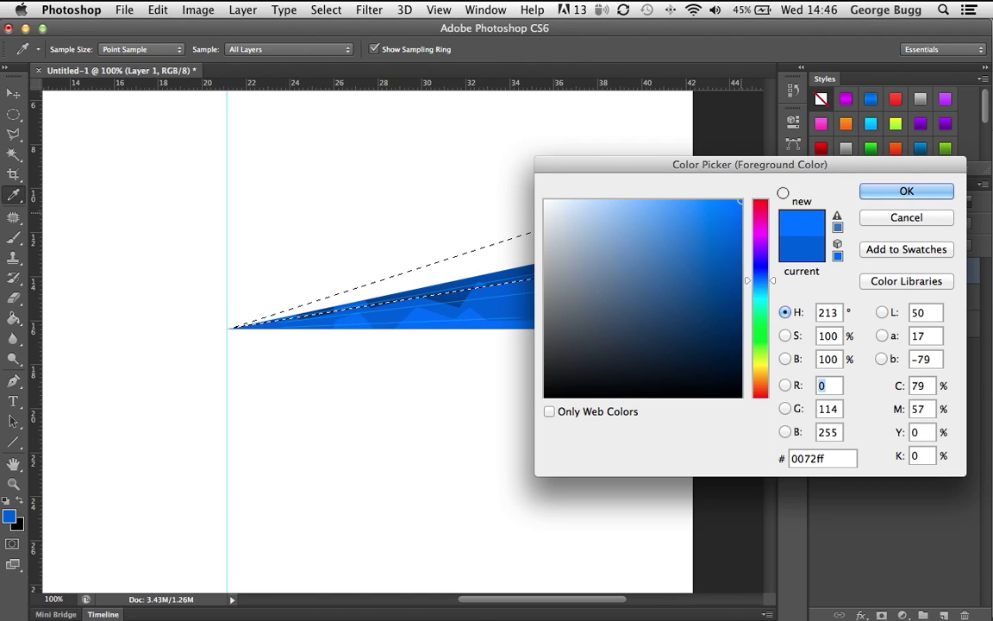
click(906, 192)
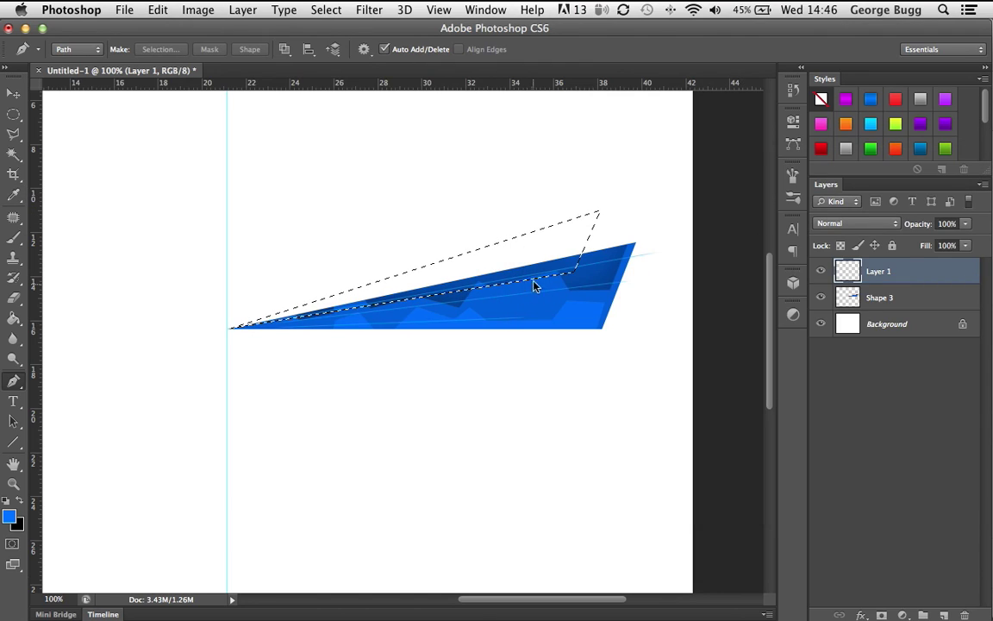
click(13, 317)
click(573, 258)
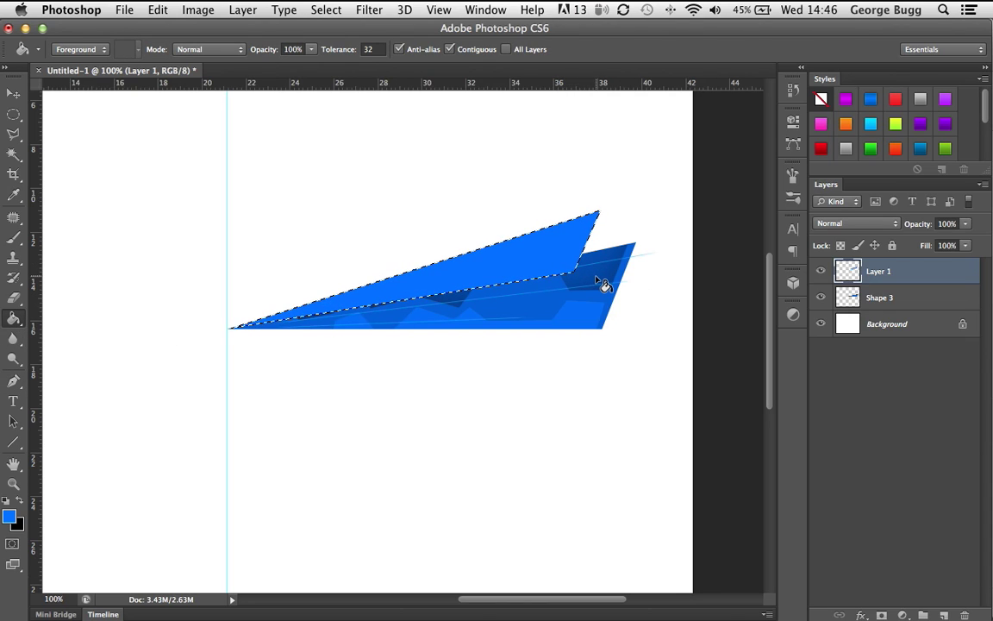
key(super+d)
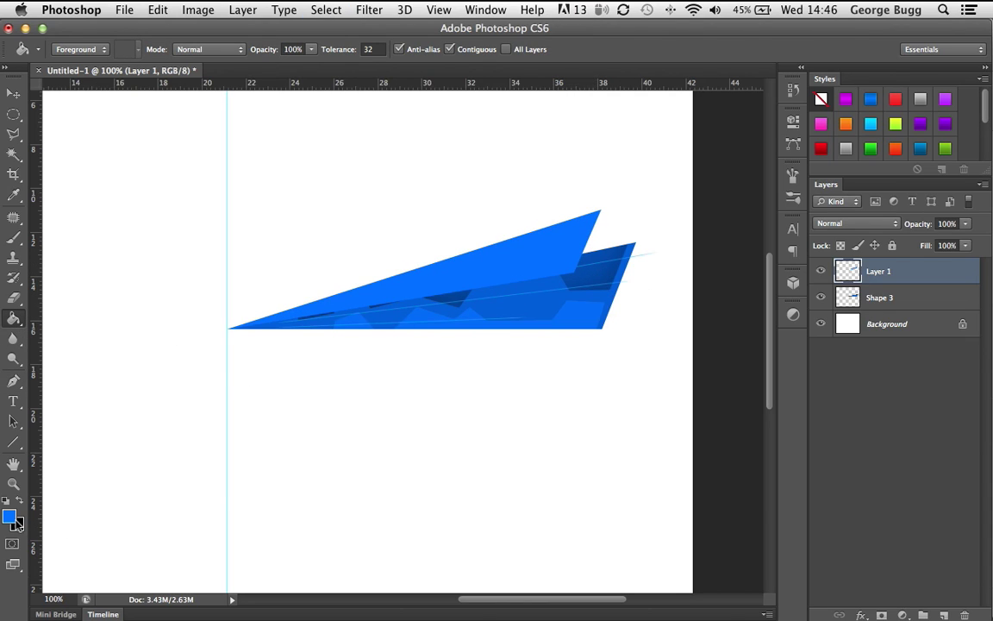
Change the foreground colour to the lighter blue #0d79ff and recolour the second shard with the Paint Bucket
click(16, 518)
click(732, 197)
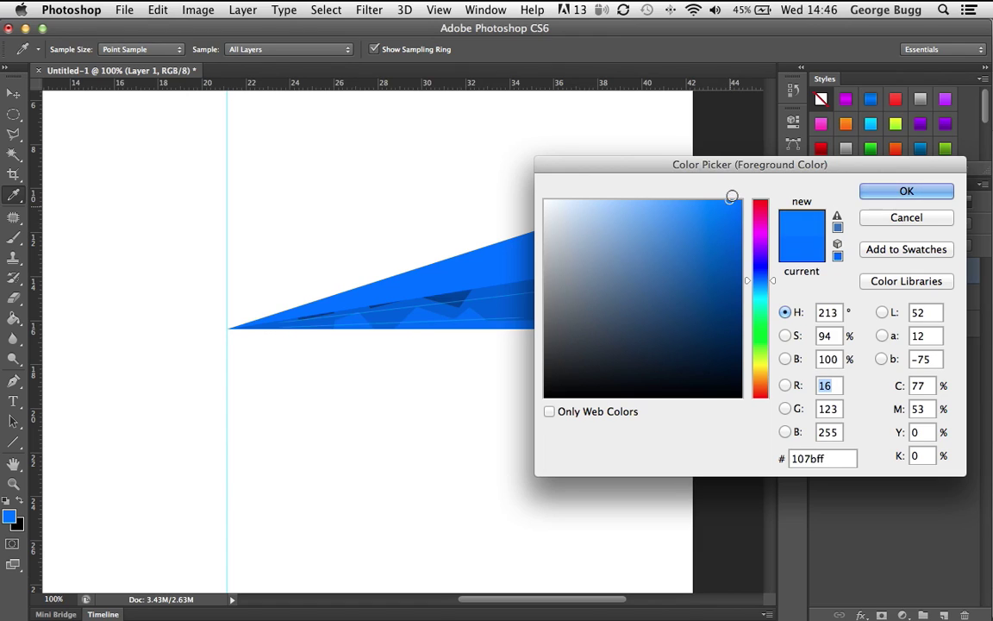
click(906, 190)
click(529, 257)
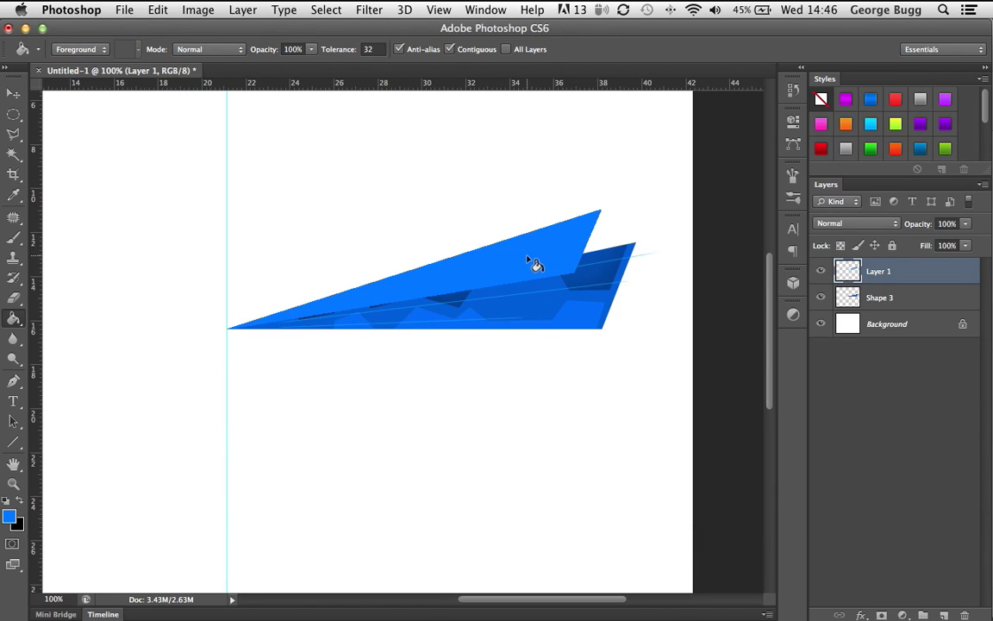
Undo back to the empty shard selection, fill it with the lighter blue foreground colour and deselect
key(alt+super+z)
key(alt+super+z)
key(alt+super+z)
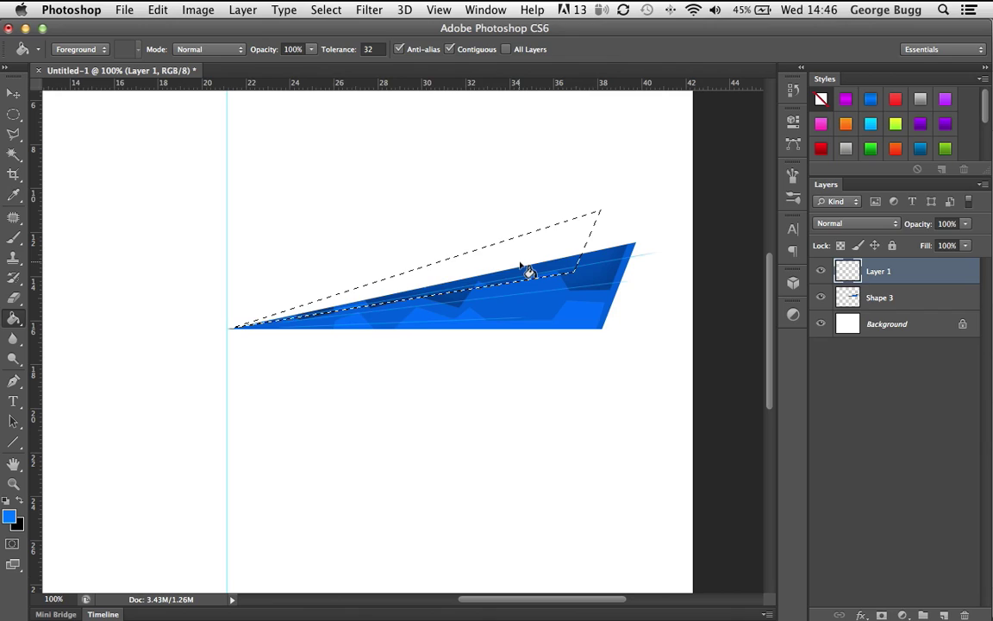
click(529, 271)
key(super+d)
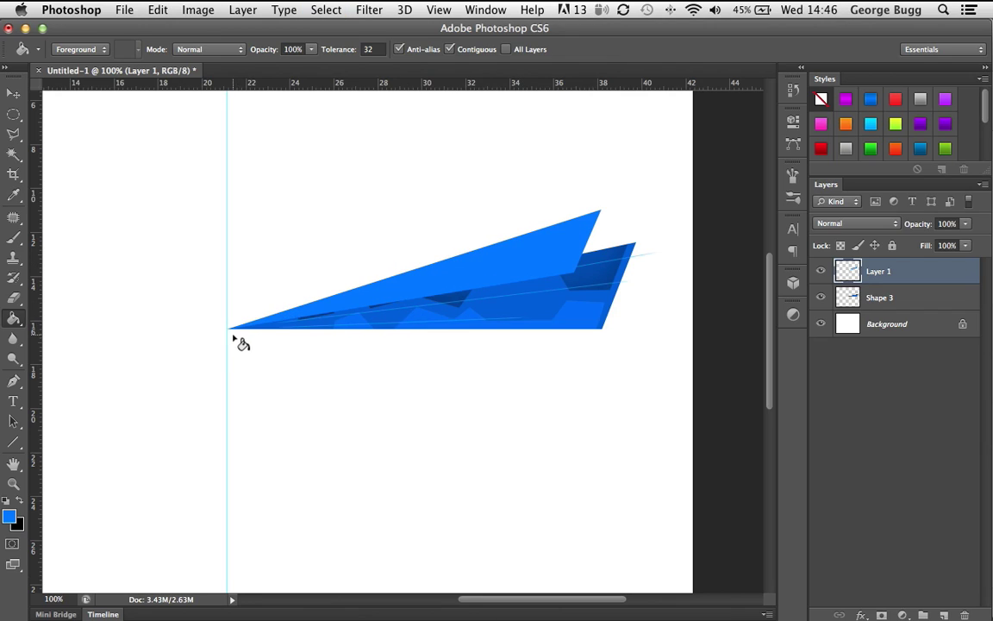
Hide the Shape 3 layer and draw a jagged Polygonal Lasso selection over the upper part of the second shard
click(13, 92)
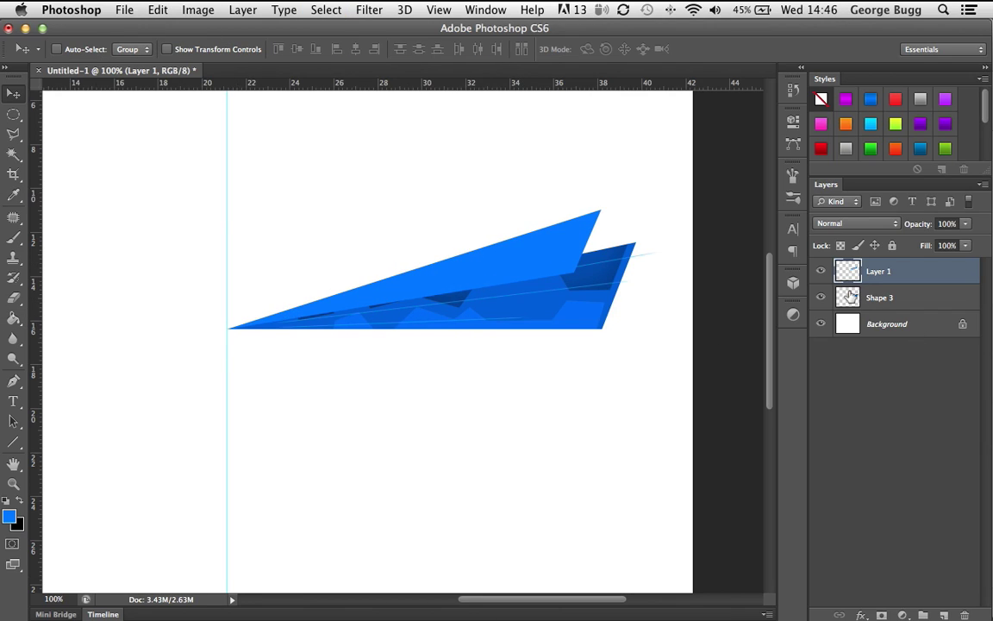
click(822, 298)
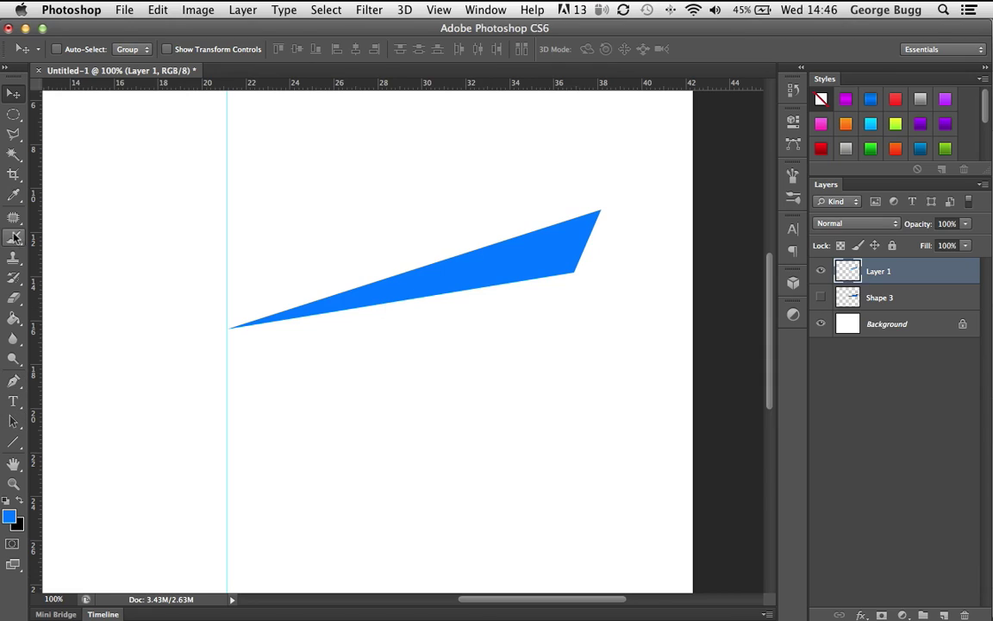
click(12, 155)
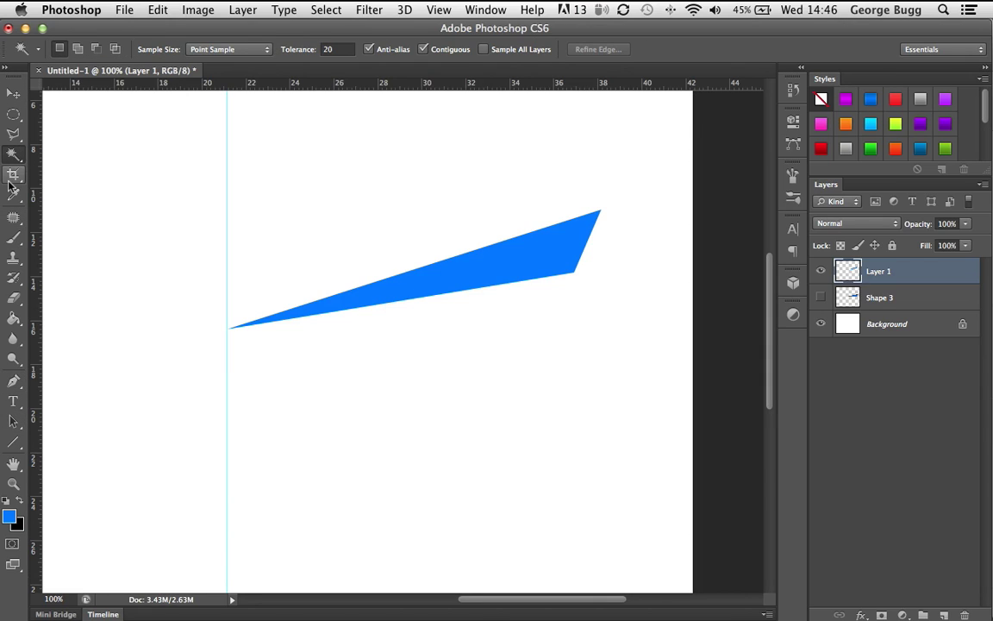
click(13, 133)
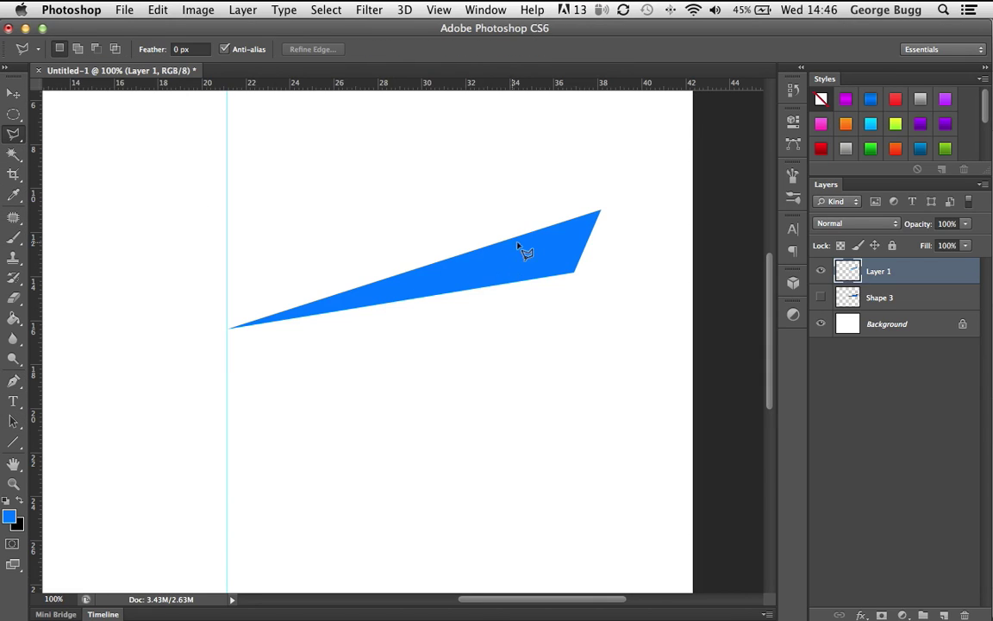
click(595, 207)
click(579, 249)
click(548, 234)
click(497, 248)
click(482, 269)
click(449, 262)
click(412, 246)
click(399, 281)
click(327, 283)
double_click(454, 162)
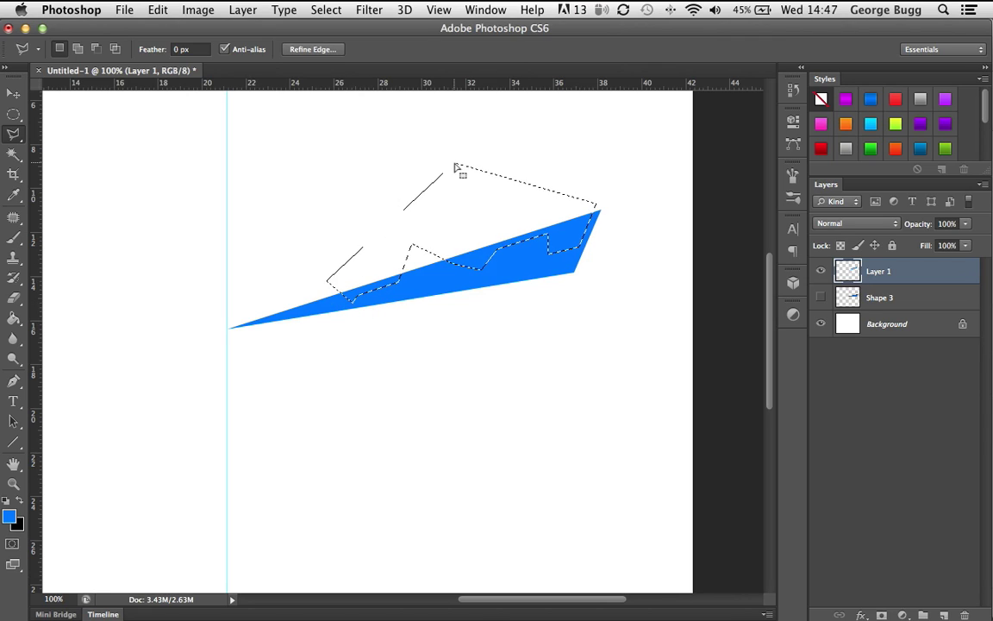
Try the Dodge tool on the jagged selection with the Highlights, Shadows and Midtones ranges at 50% exposure, keeping the selection
click(15, 356)
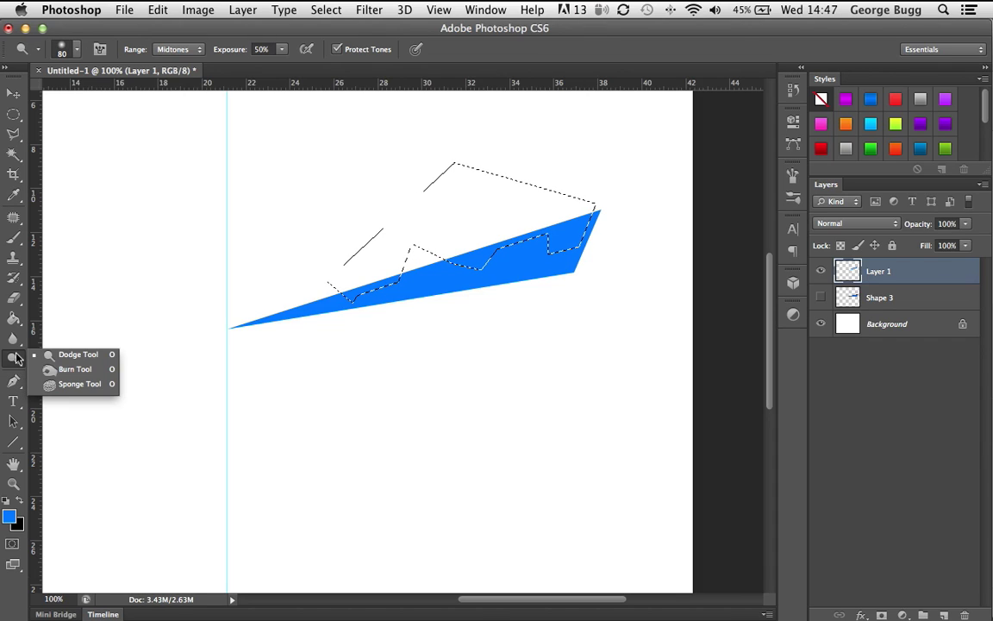
click(72, 356)
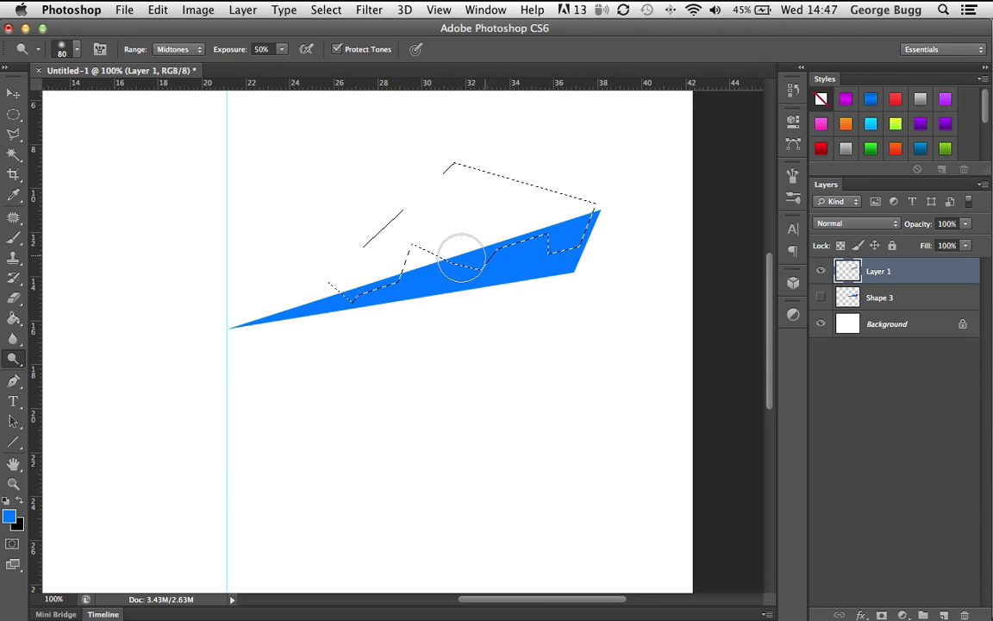
click(178, 50)
click(177, 58)
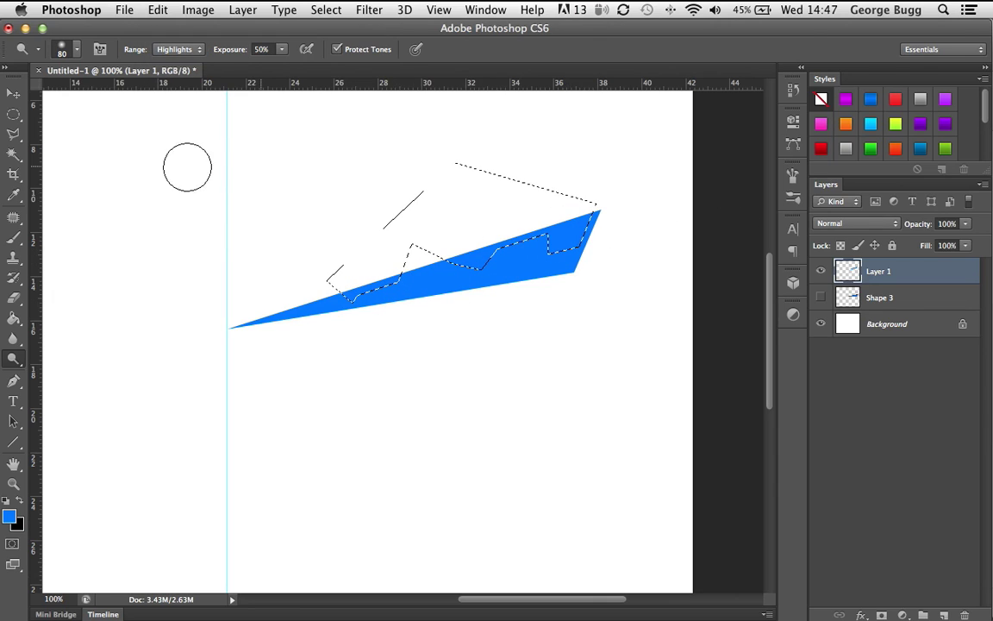
click(178, 49)
click(174, 29)
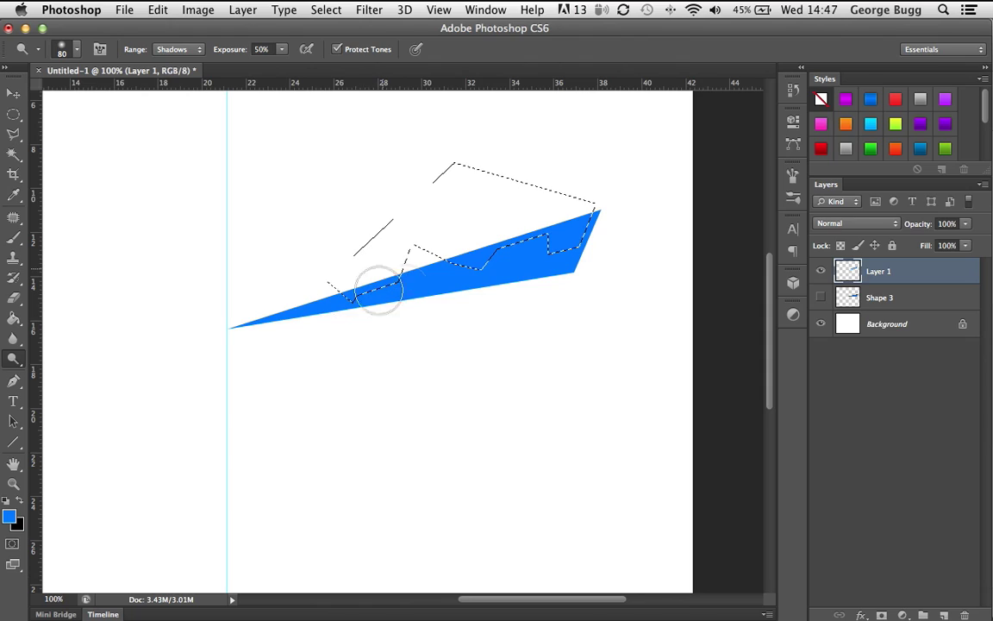
click(180, 49)
click(176, 59)
key(super+d)
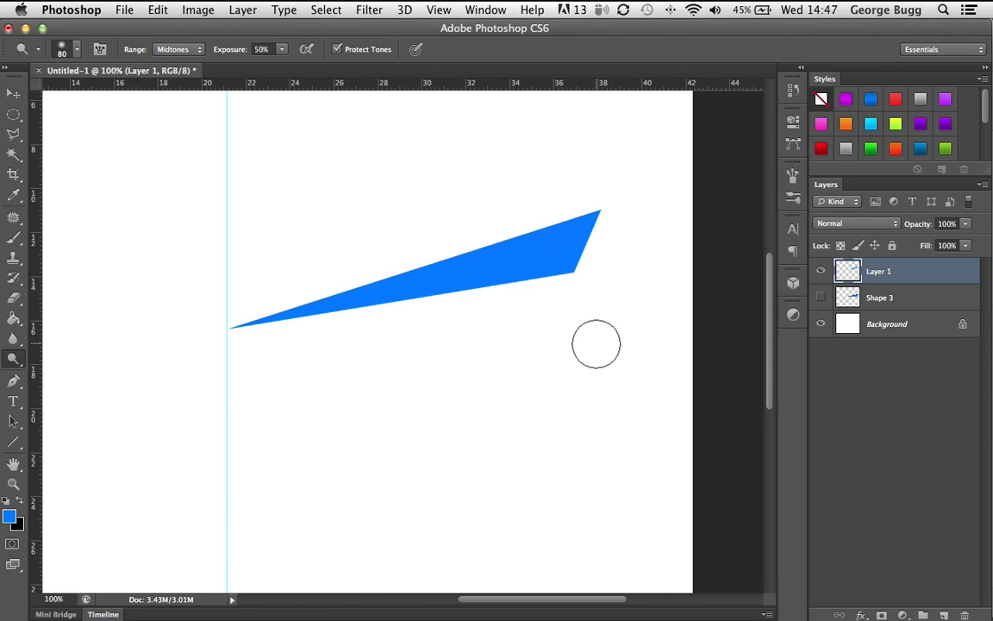
key(super+z)
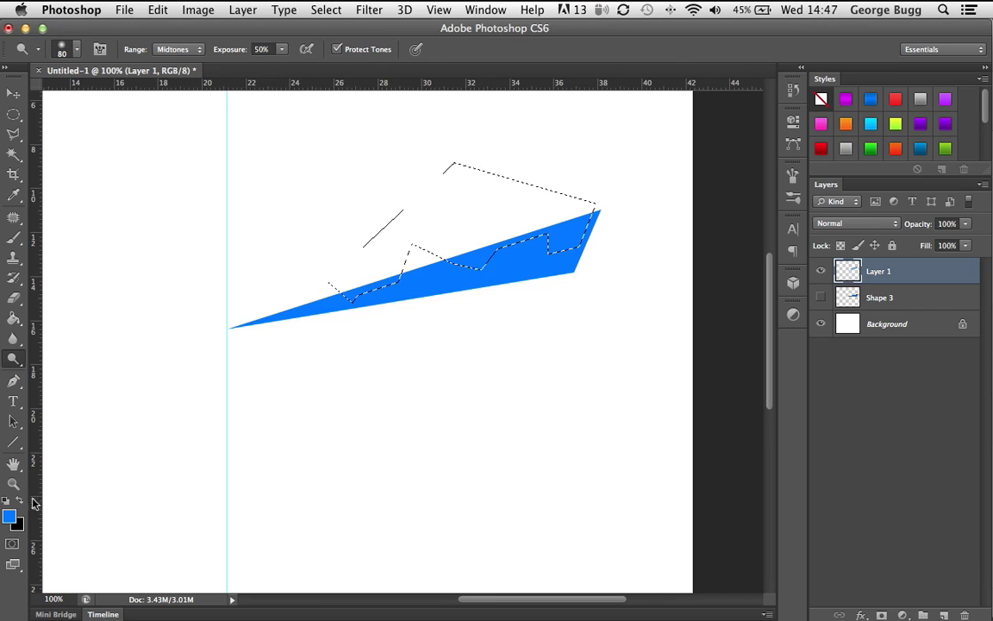
Set the foreground colour to the lighter blue #187fff
click(10, 515)
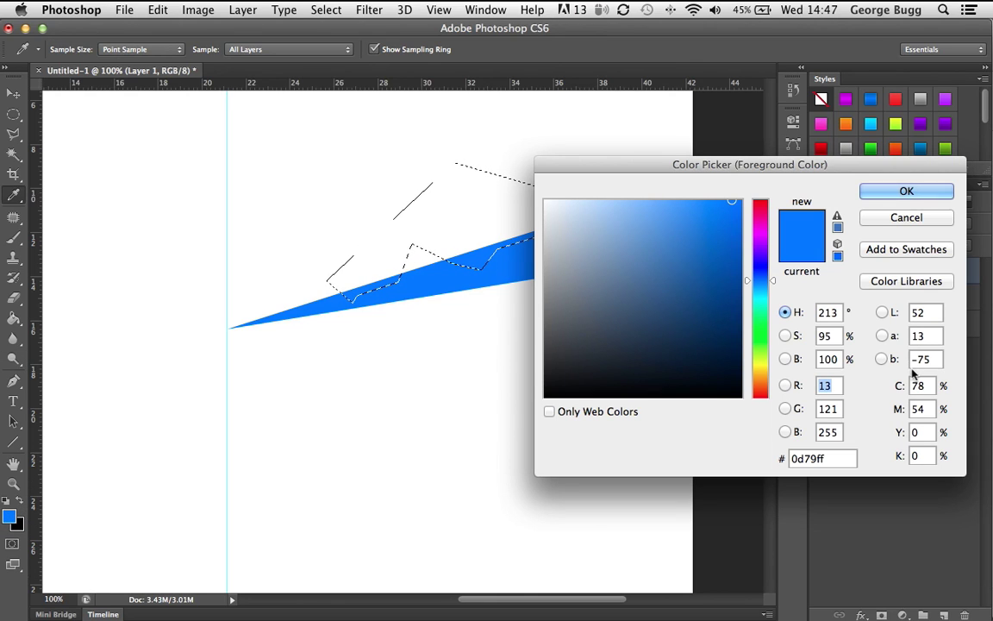
drag(729, 206, 724, 196)
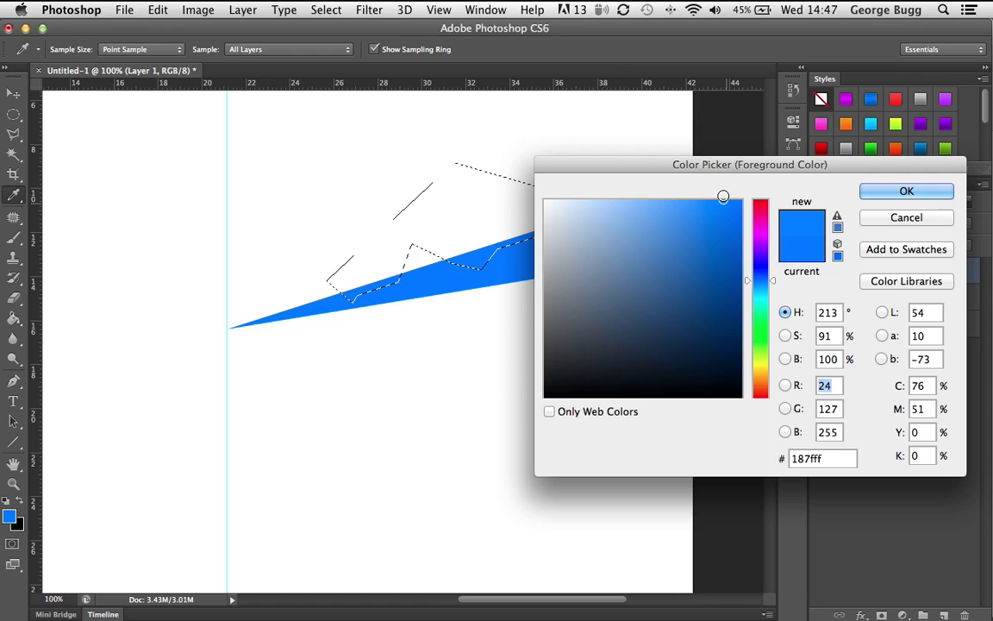
click(906, 190)
key(o)
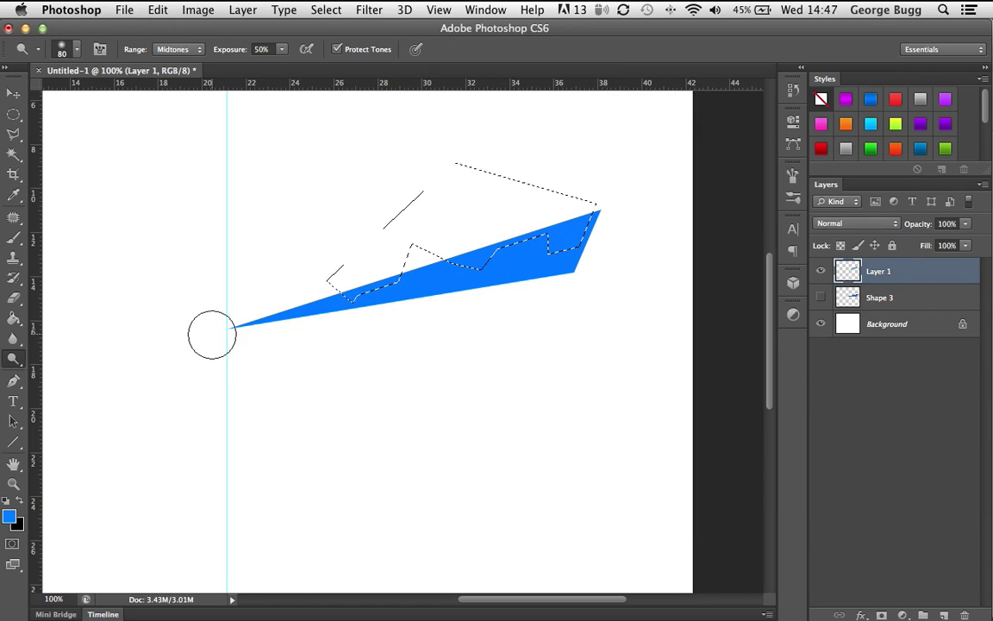
Undo the trial fill on Layer 1 and fill the jagged selection with the foreground blue on a new layer instead
click(14, 317)
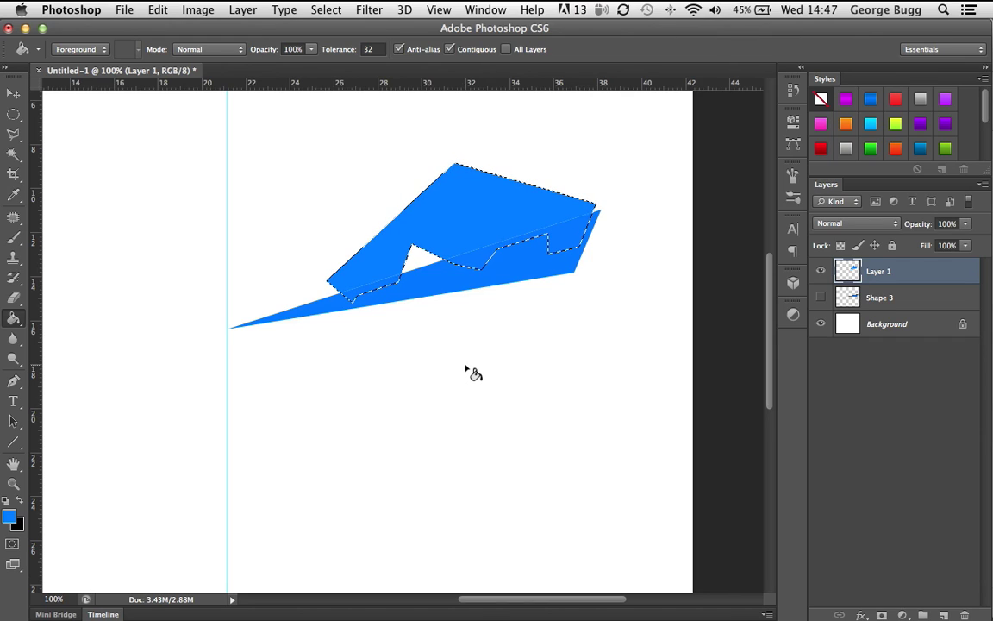
key(BackSpace)
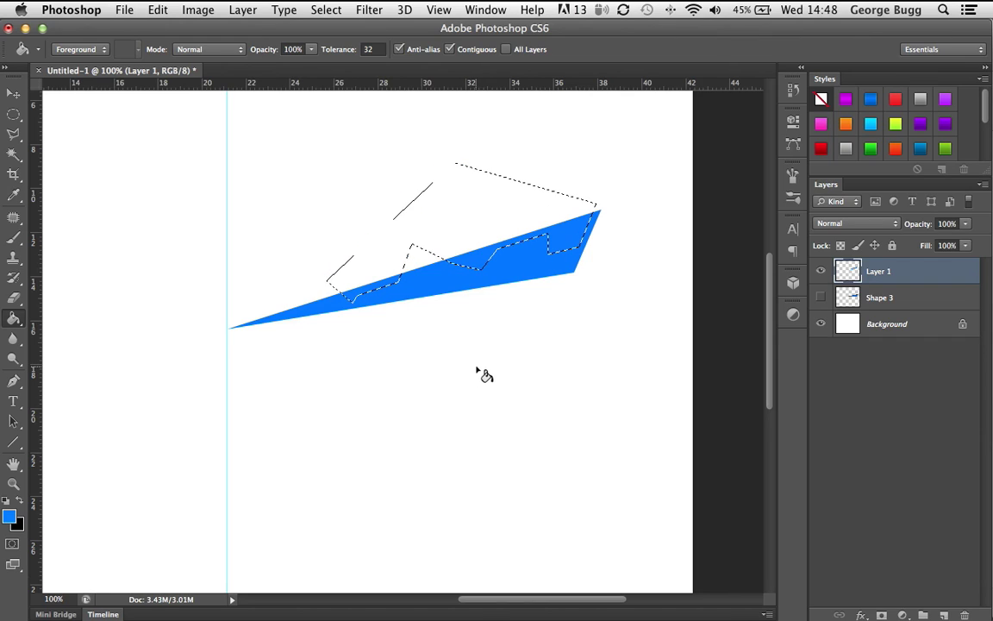
click(944, 615)
click(473, 250)
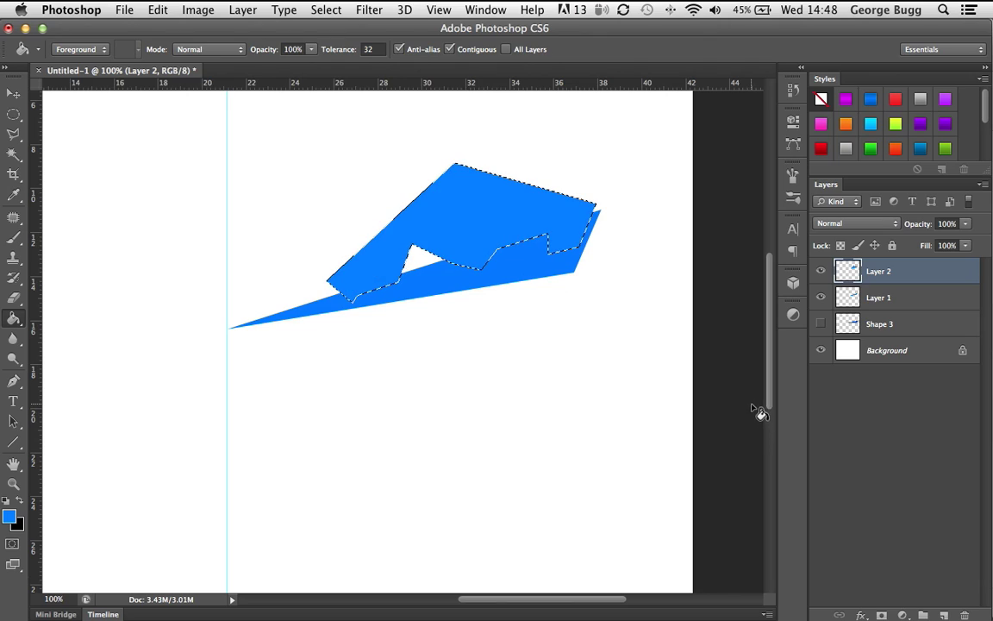
Set a slightly lighter blue foreground colour, refill the jagged area on Layer 2 with it and deselect
click(9, 515)
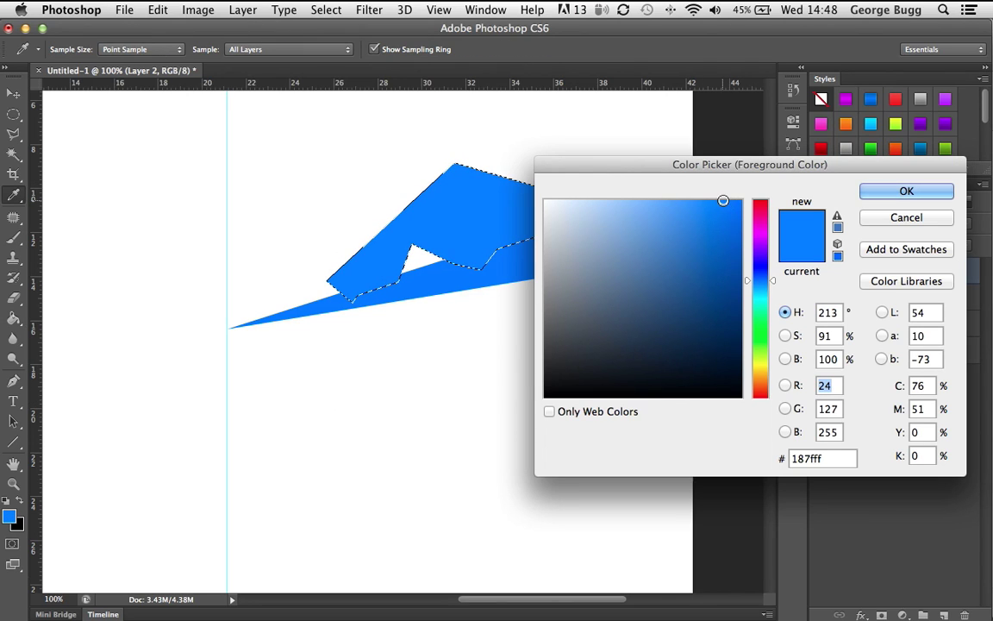
drag(721, 201, 712, 200)
click(906, 191)
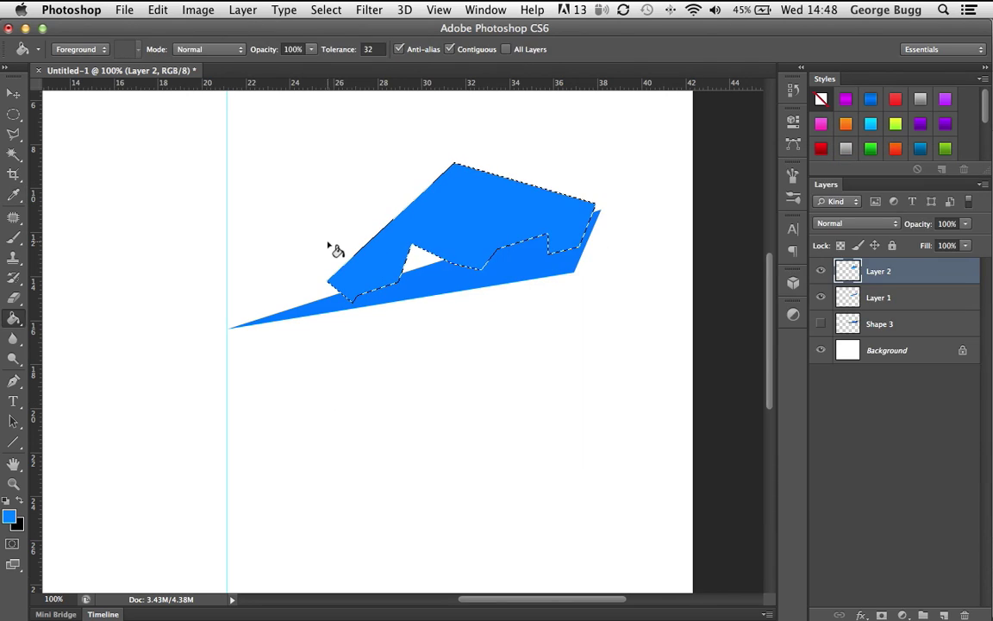
key(super+z)
click(453, 229)
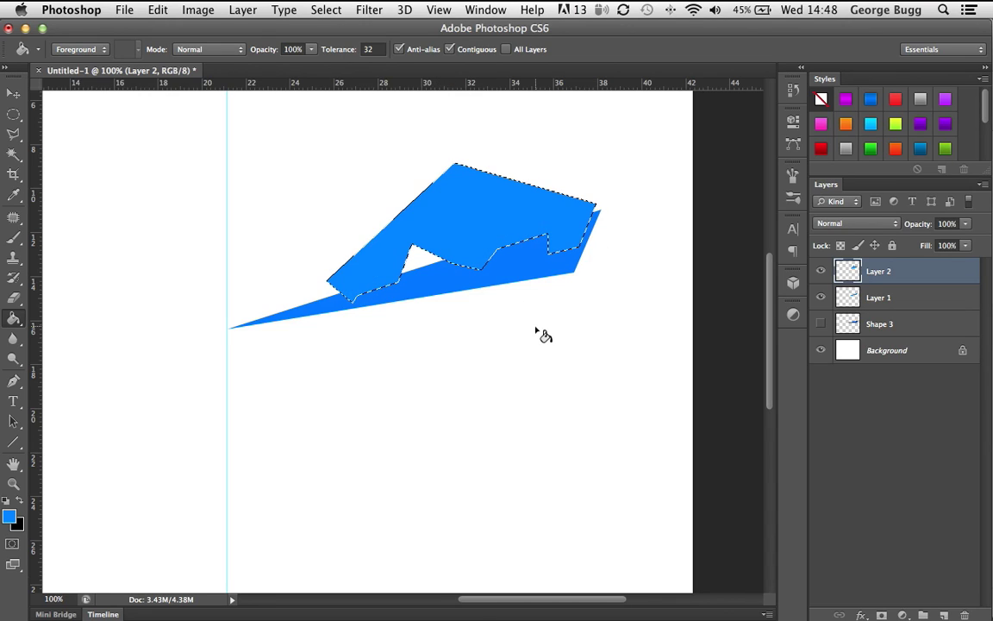
key(super+d)
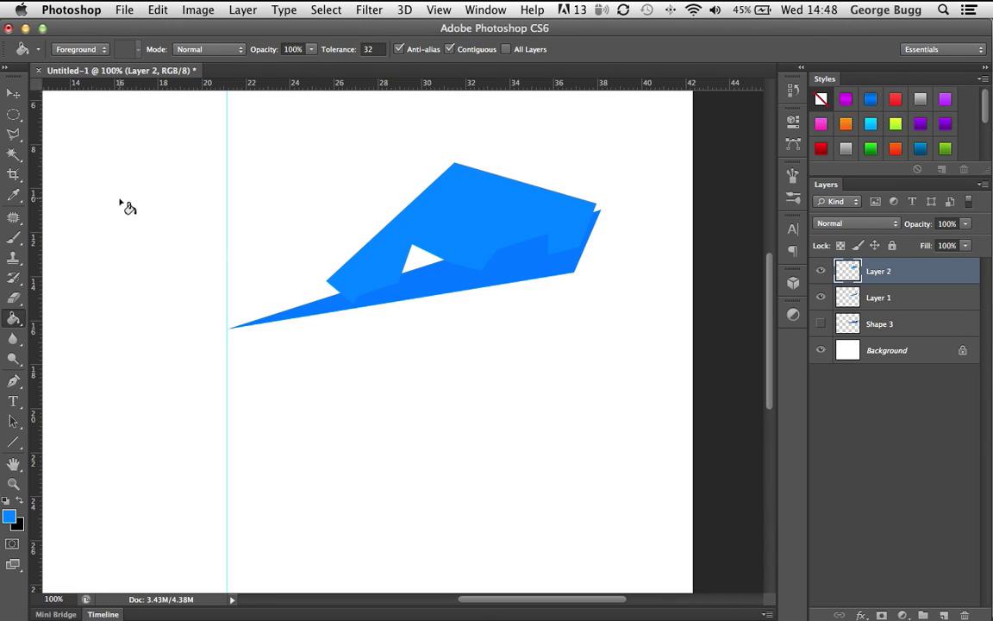
Load the Layer 1 shard as a selection, invert it, delete the Layer 2 fill outside the shard and deselect
click(13, 92)
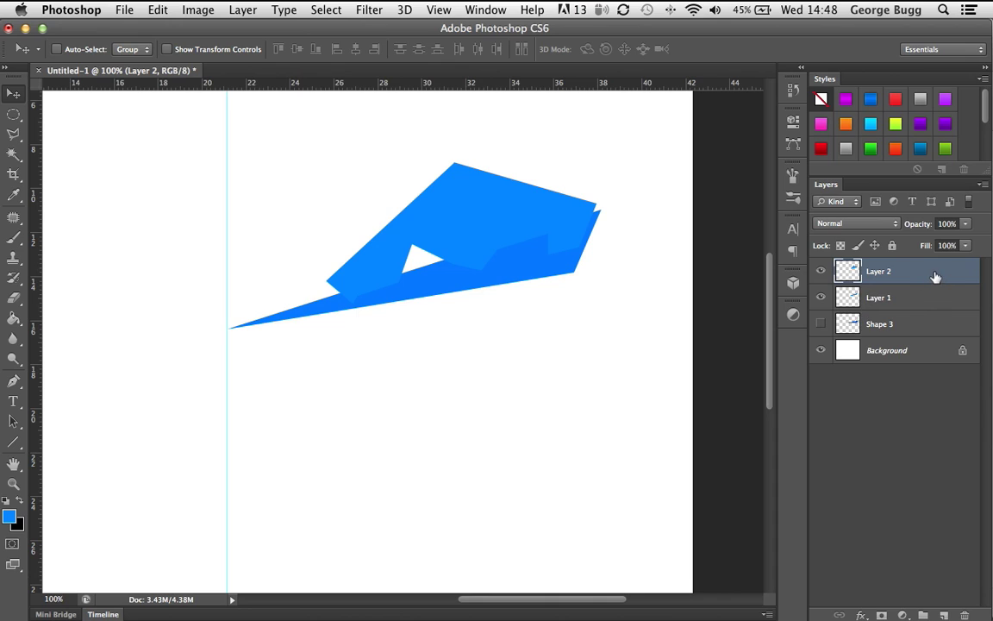
key(ctrl+Up)
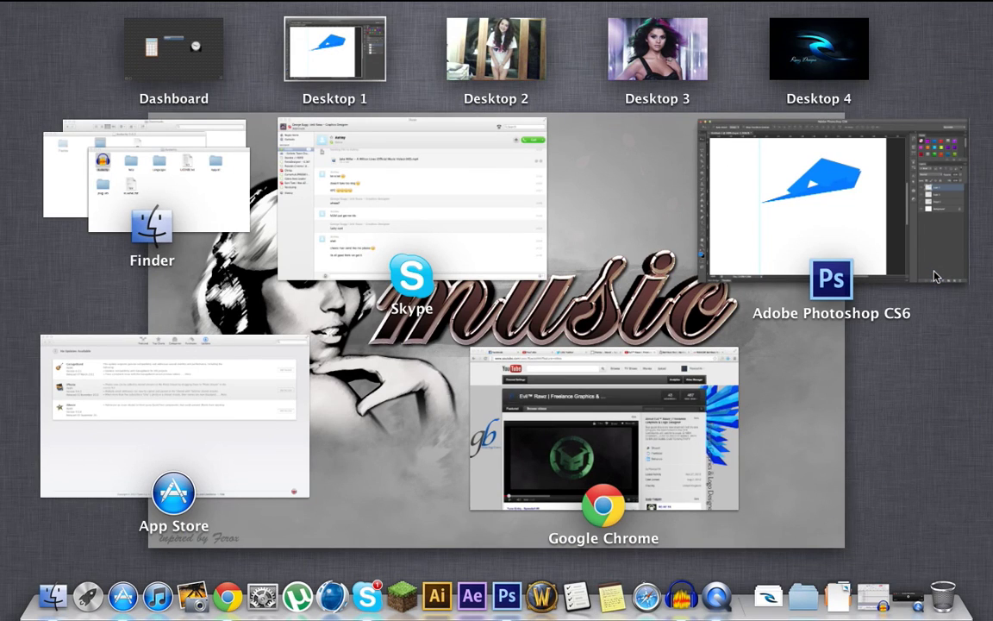
click(828, 261)
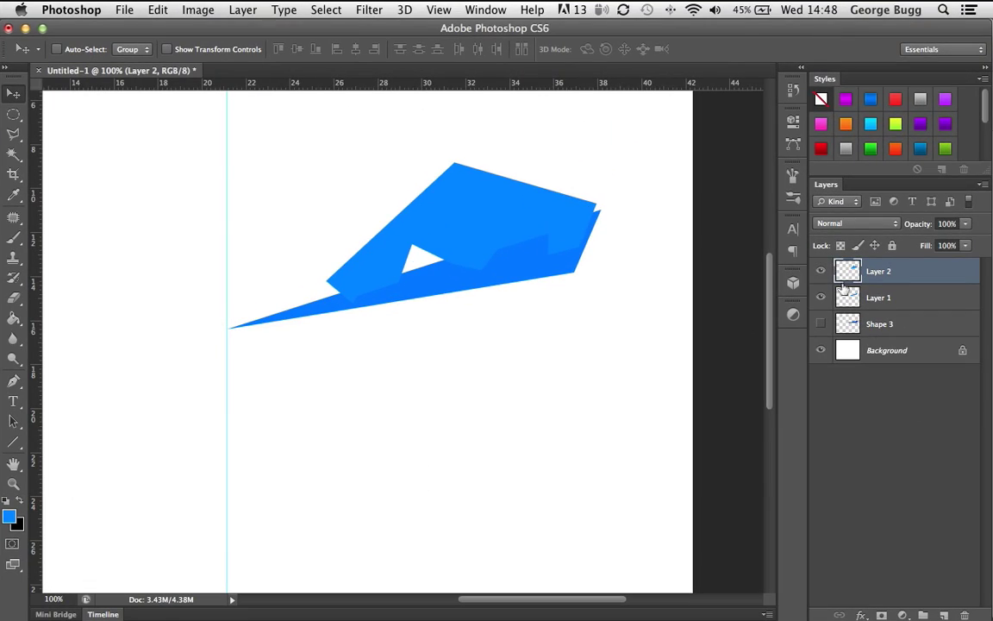
super+click(849, 298)
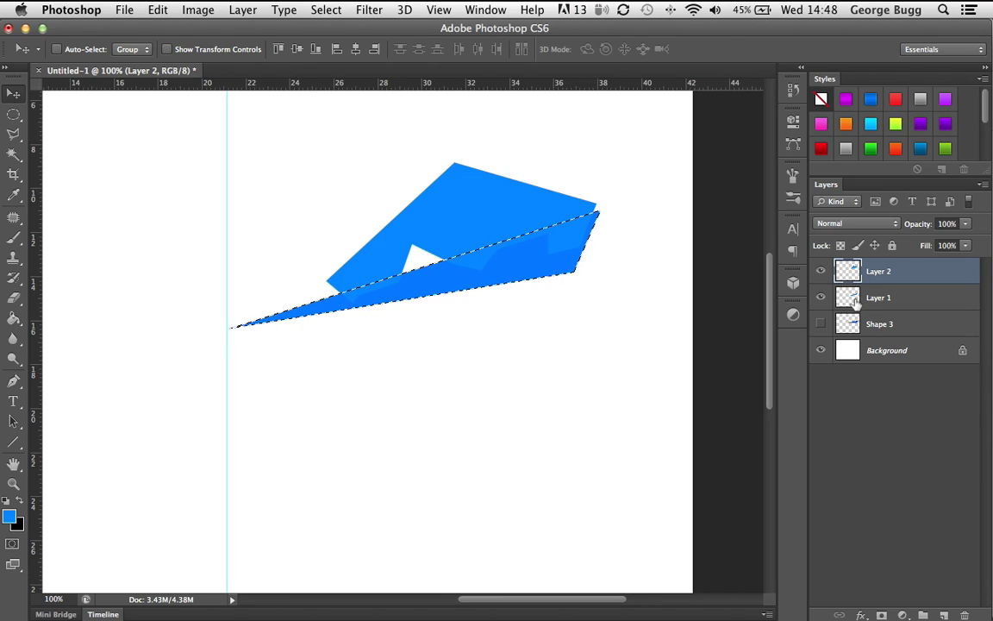
key(super+shift+i)
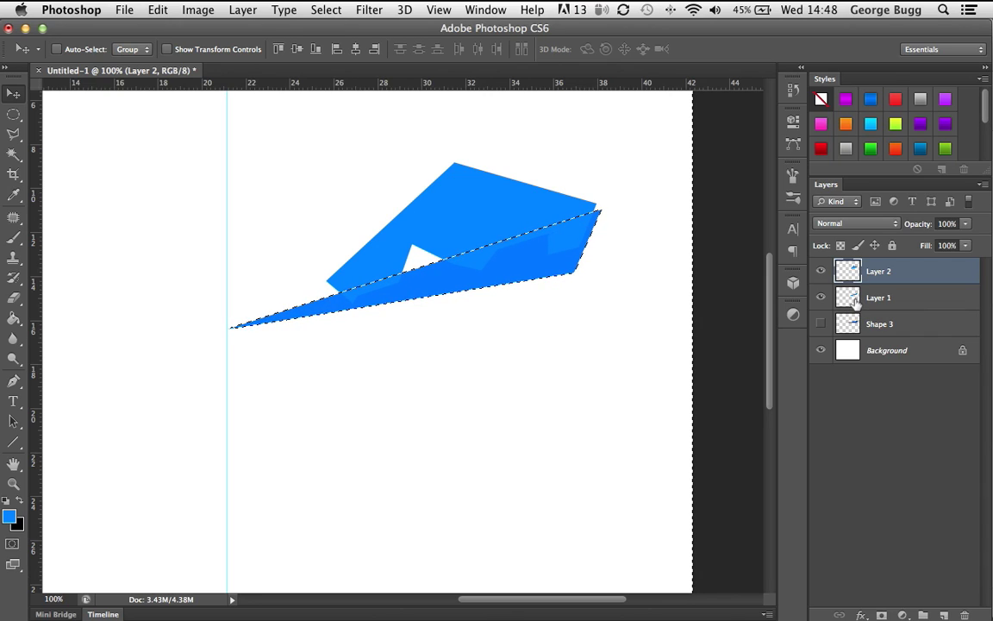
key(Delete)
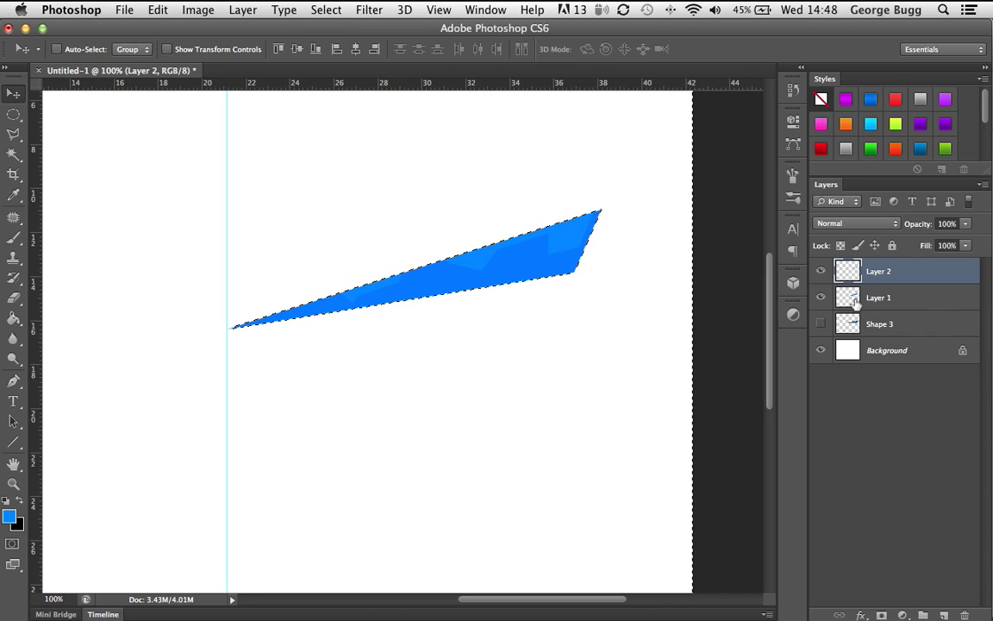
key(super+d)
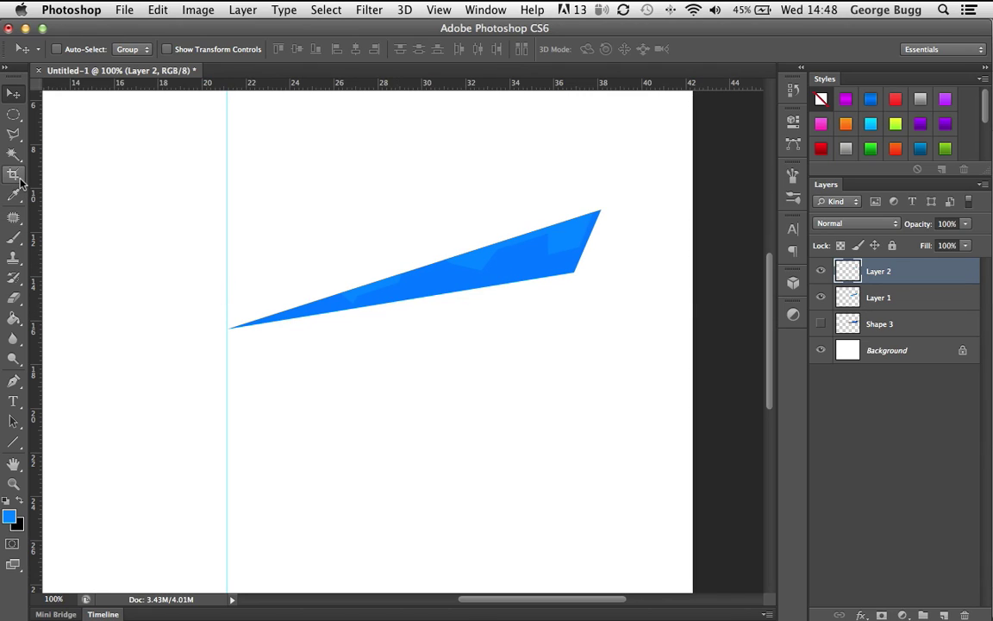
Draw a jagged Polygonal Lasso selection along the lower edge of the shard, closing it below the shard
click(13, 133)
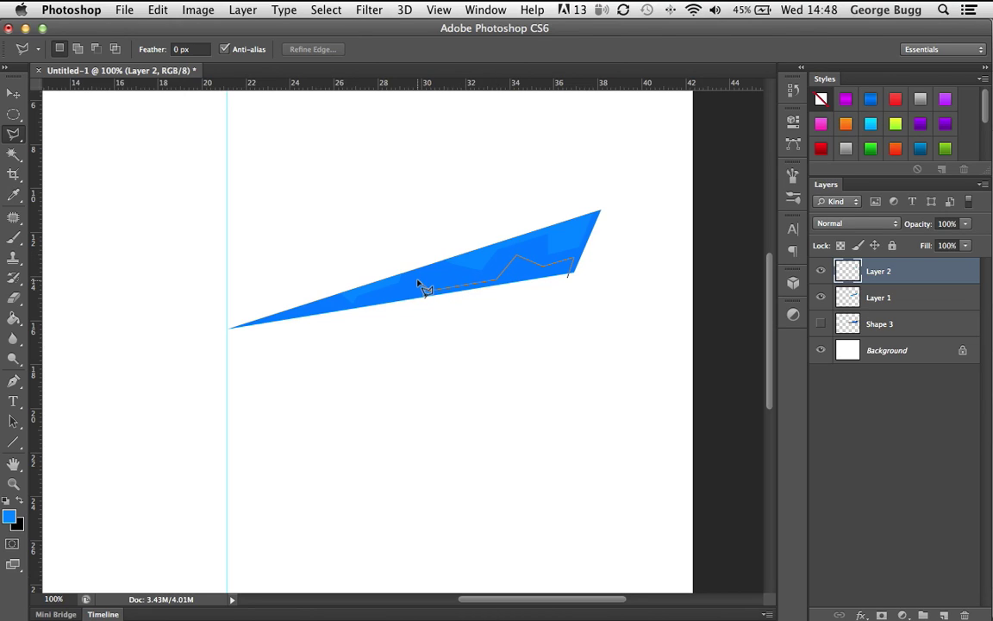
click(405, 306)
click(289, 346)
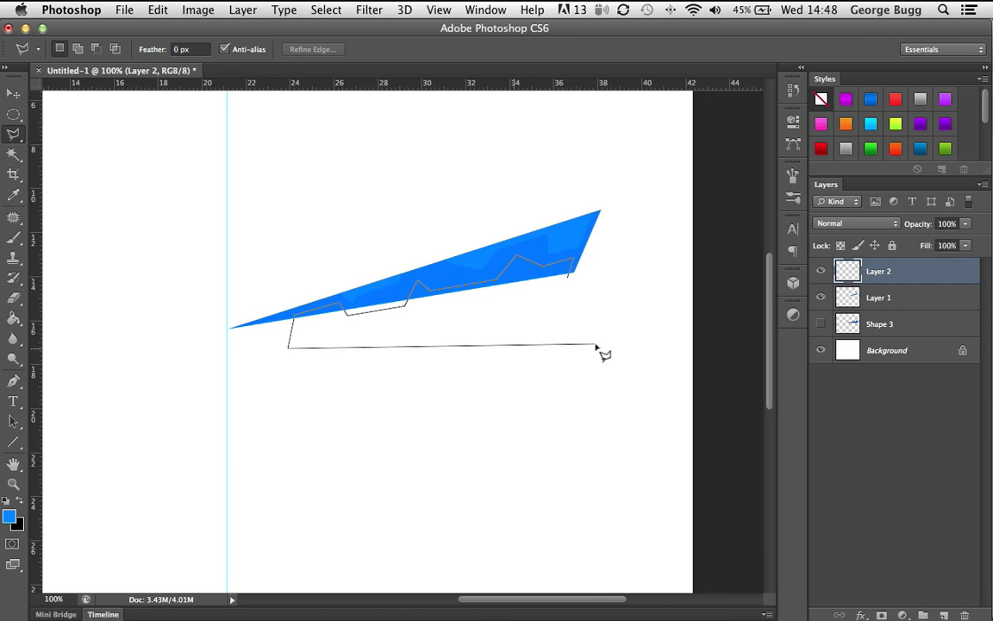
click(603, 343)
double_click(603, 319)
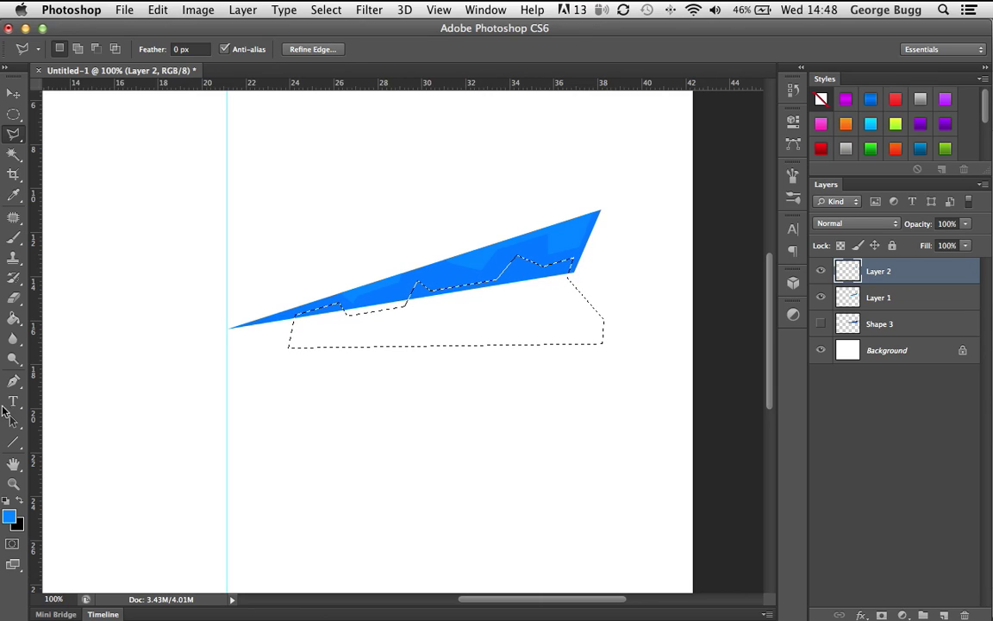
Darken the jagged selection on Layer 1 with the Burn tool using the Highlights range at 50% exposure, and deselect
click(13, 360)
click(67, 352)
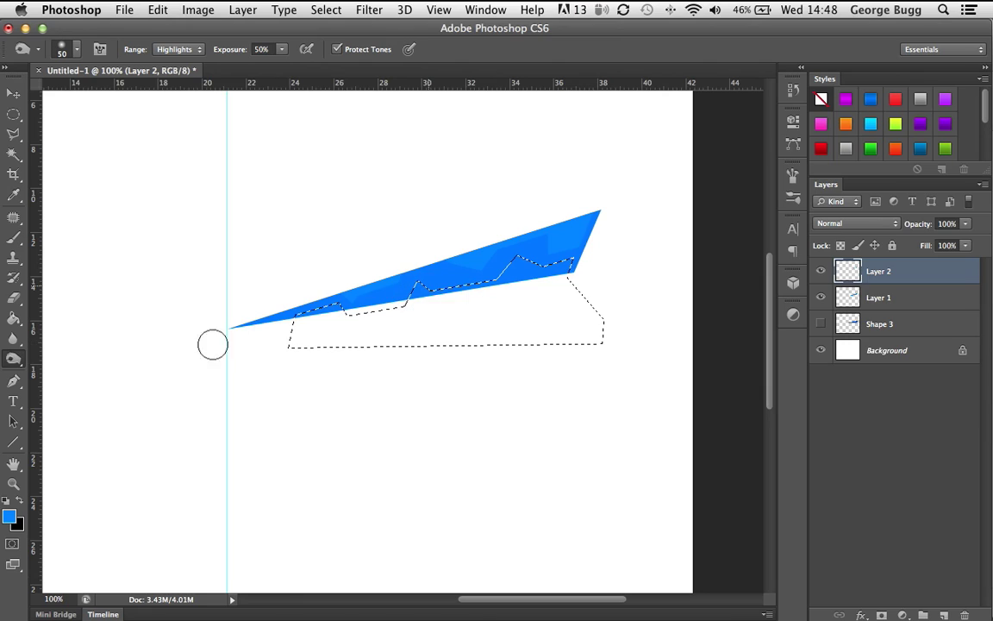
mouse_move(431, 294)
mouse_down()
mouse_move(442, 261)
mouse_move(512, 241)
mouse_move(640, 276)
mouse_up()
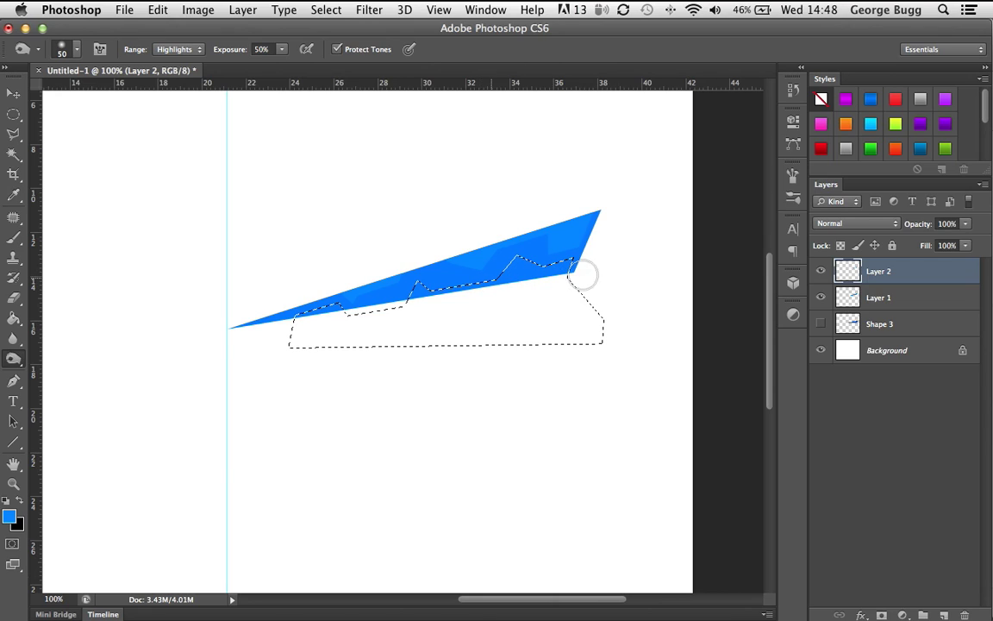
click(924, 298)
mouse_move(481, 287)
mouse_down()
mouse_move(636, 271)
mouse_move(532, 302)
mouse_move(584, 275)
mouse_up()
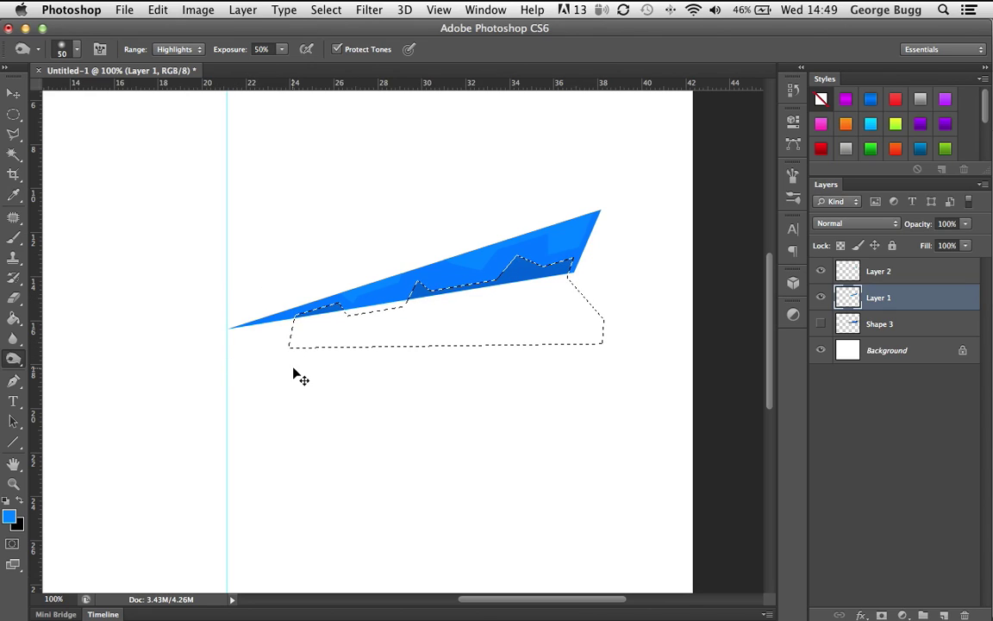
key(super+d)
click(13, 92)
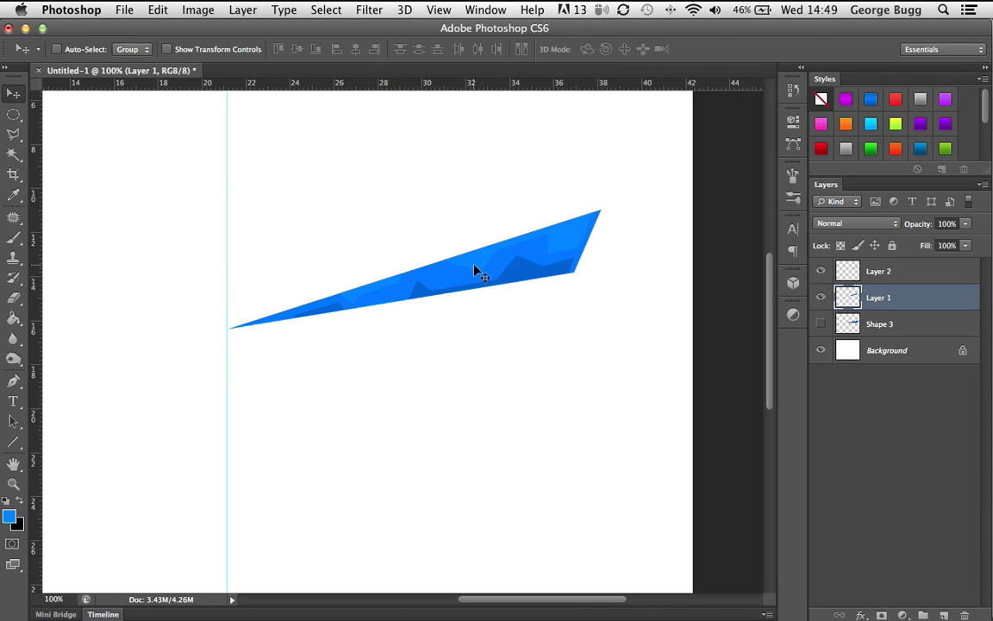
On a new layer above Layer 1, draw three 1 px lines with a 0.5 pt light blue stroke, fanning from the shard's tip
click(14, 442)
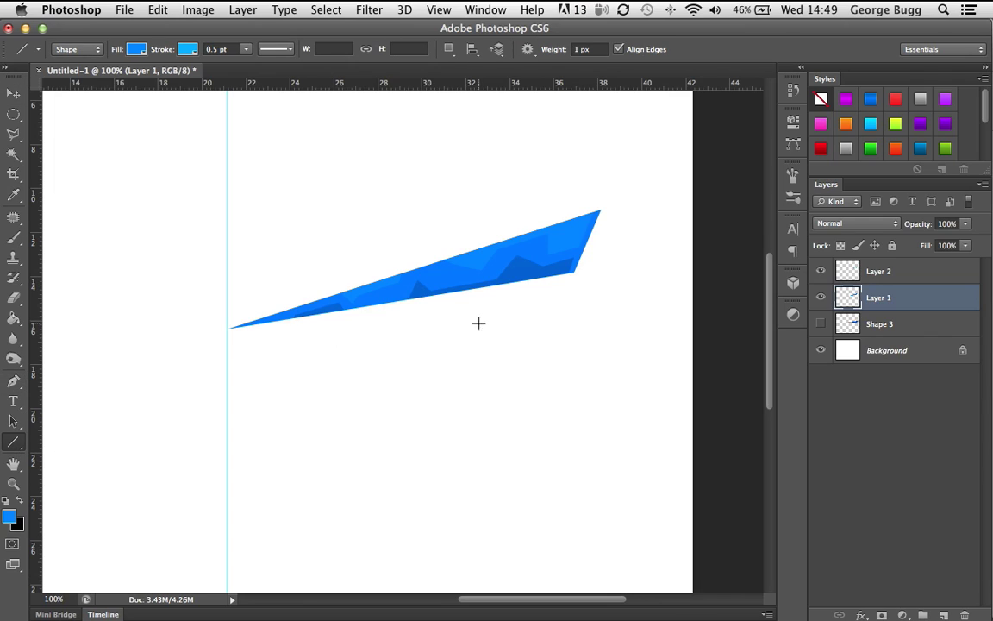
click(946, 615)
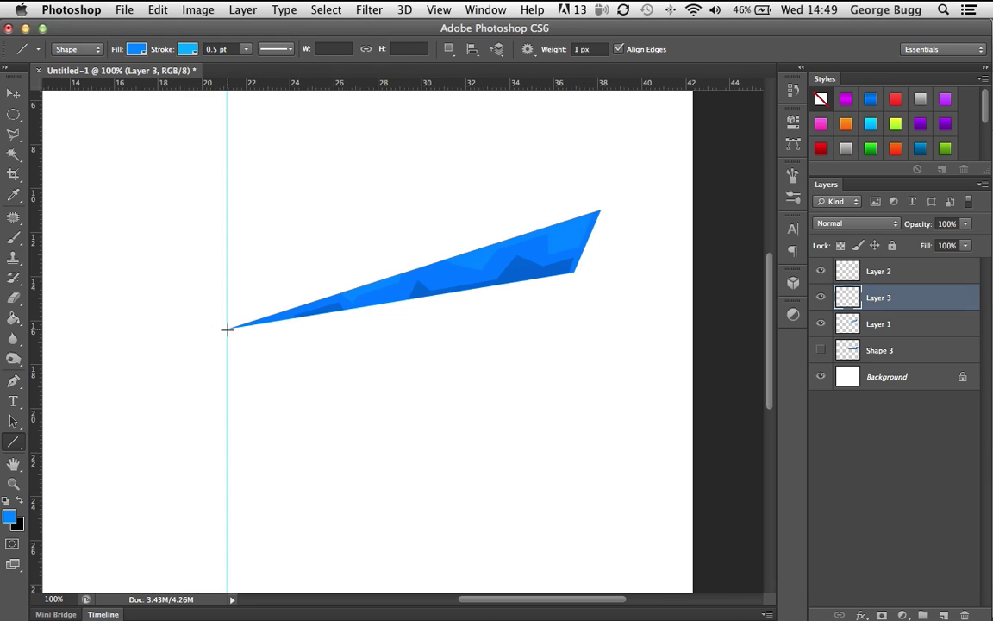
drag(226, 329, 565, 226)
drag(240, 326, 603, 233)
drag(235, 327, 600, 262)
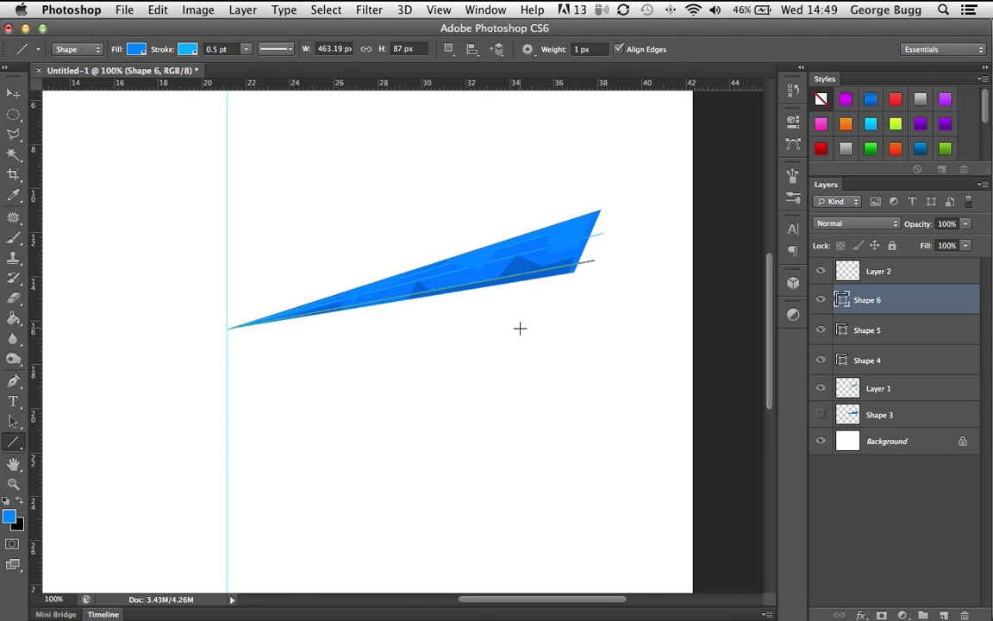
Move Layer 2 beneath the three line shape layers in the layer order
double_click(949, 277)
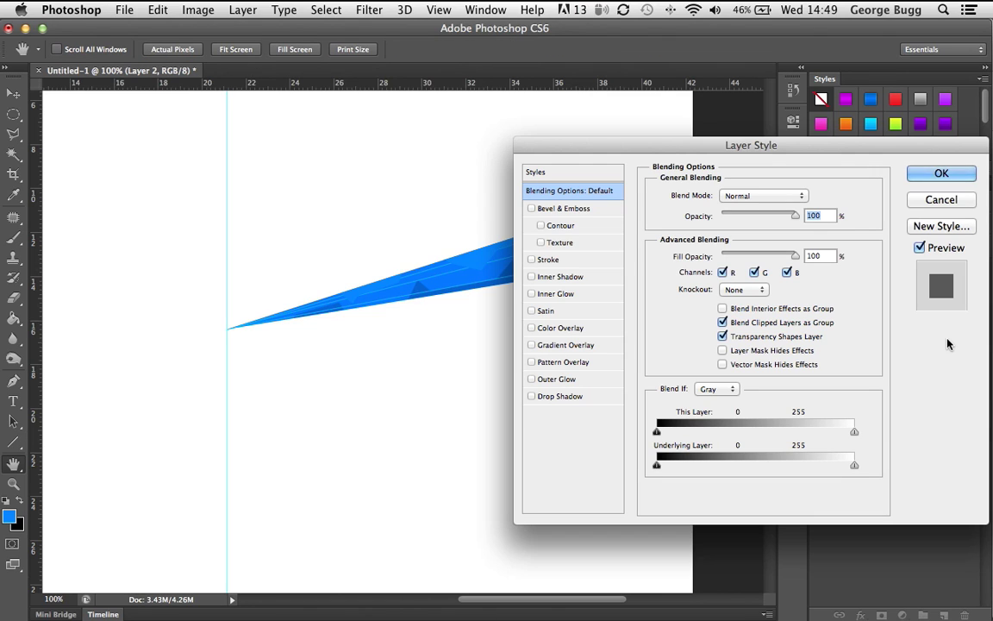
click(941, 200)
drag(935, 271, 906, 362)
Merge the layers Shape 4, Shape 5 and Shape 6 into one layer and rasterize it
click(927, 336)
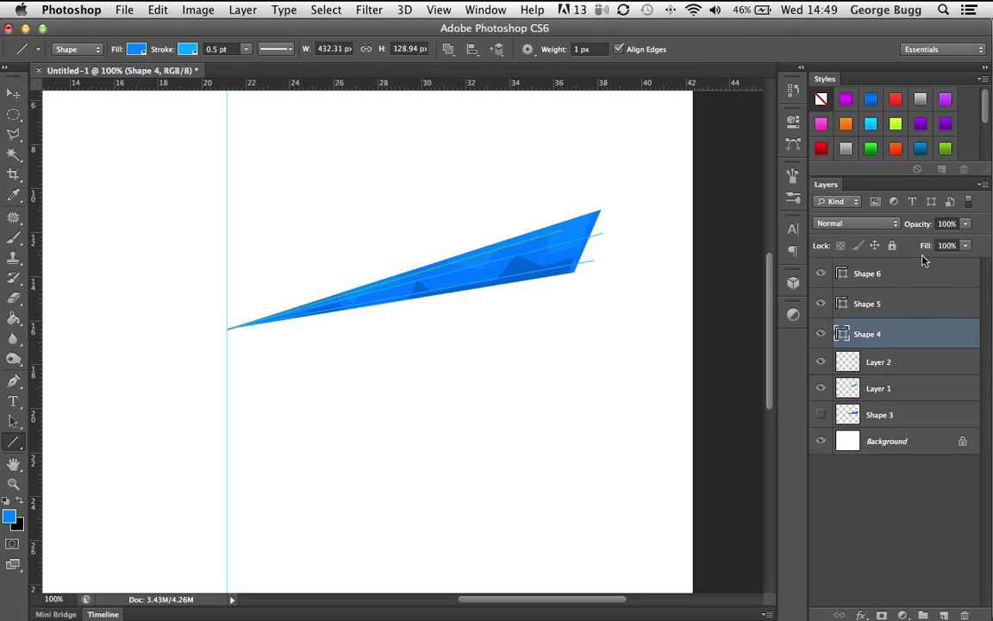
shift+click(925, 272)
key(super+e)
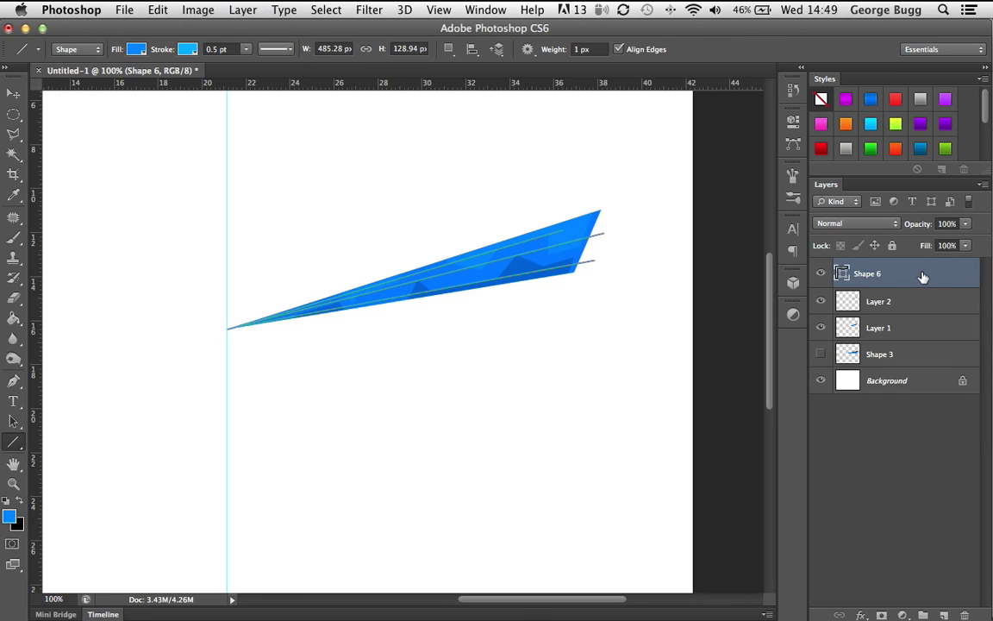
right_click(855, 277)
key(Escape)
right_click(909, 285)
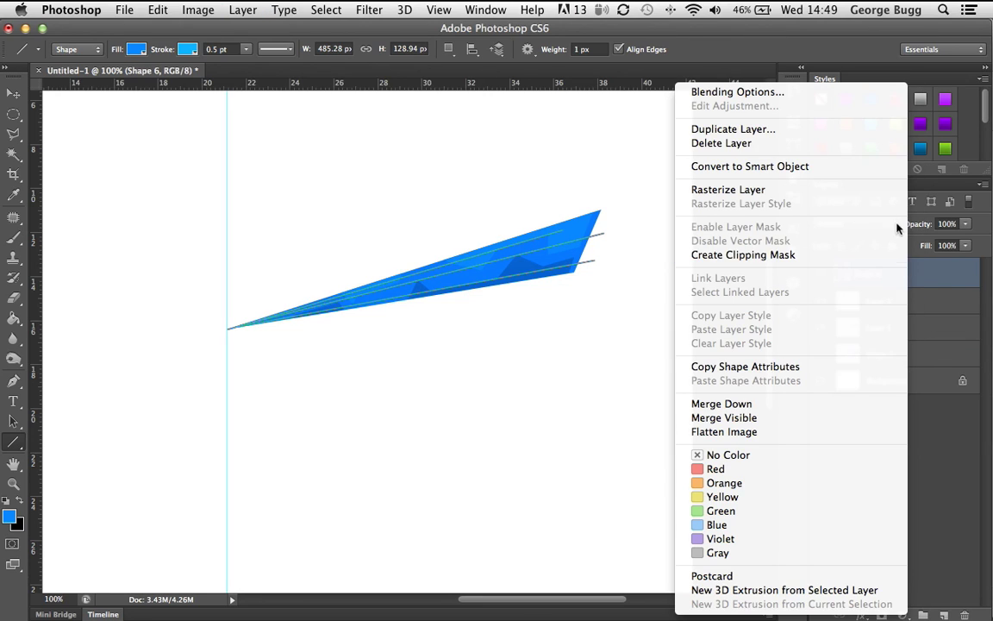
click(750, 191)
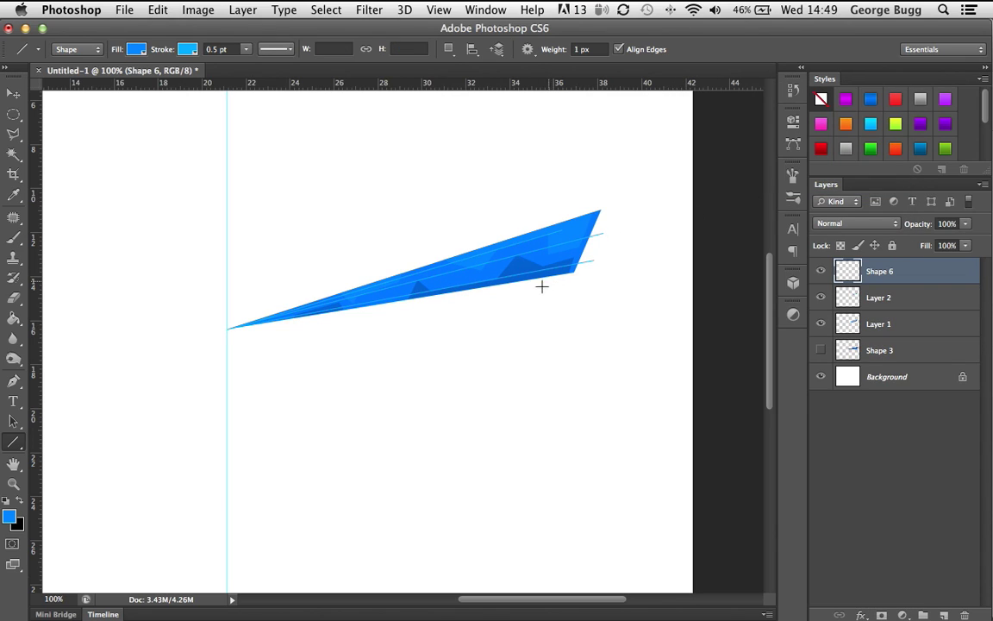
Erase the line ends that stick out beyond the shard with a 50 px Eraser brush at 100% opacity
click(13, 296)
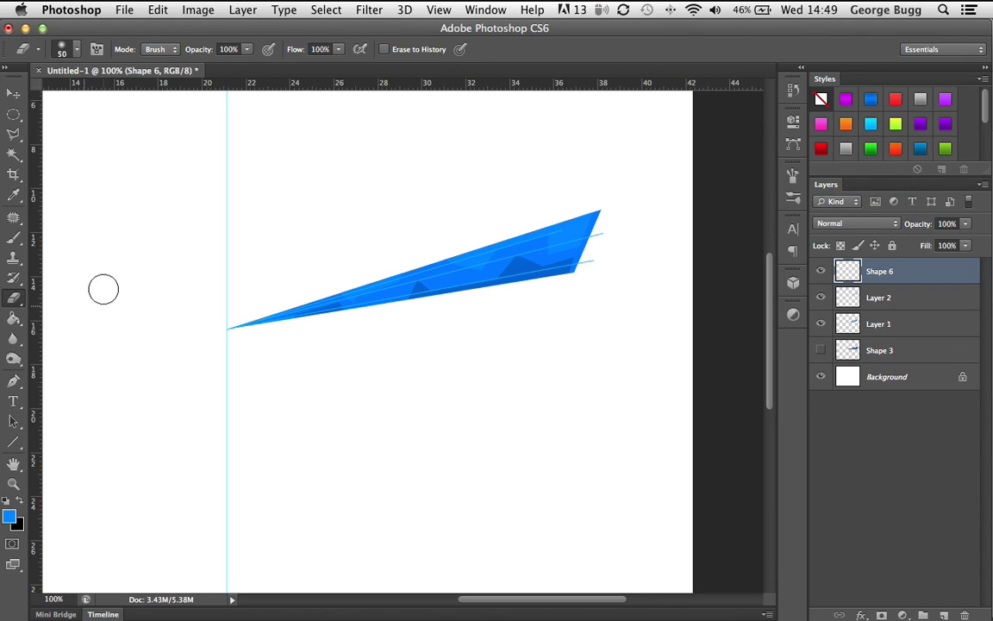
click(594, 257)
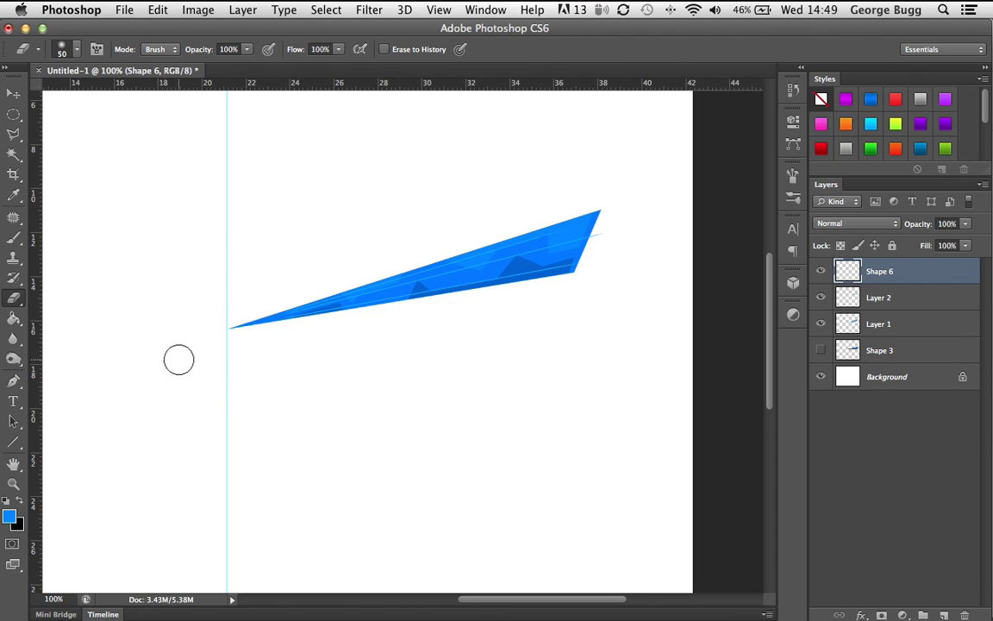
click(10, 94)
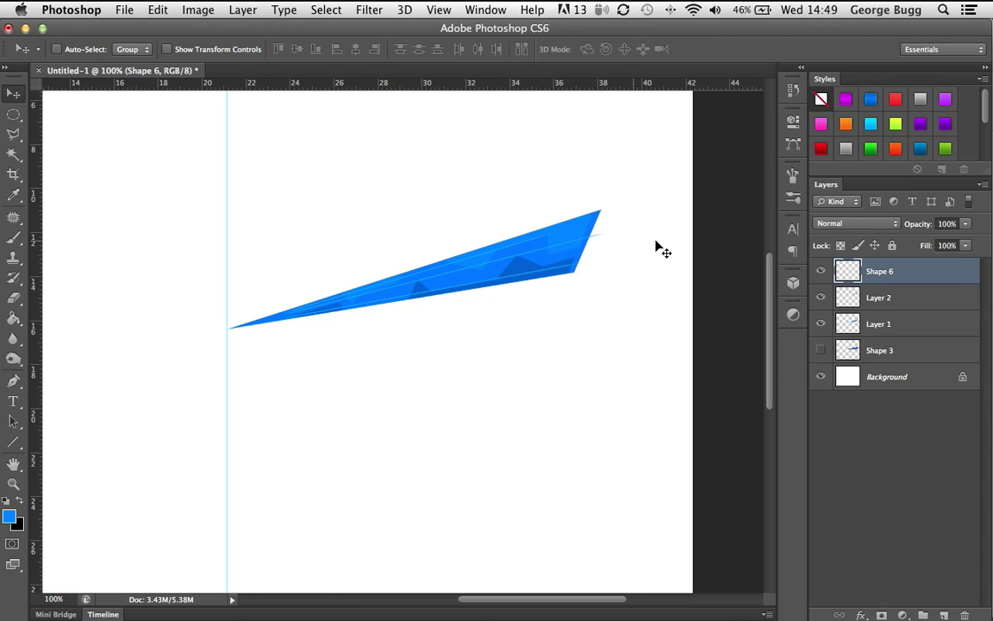
Add a Color Overlay layer style to the merged lines layer, leaving Gradient Overlay off
double_click(940, 283)
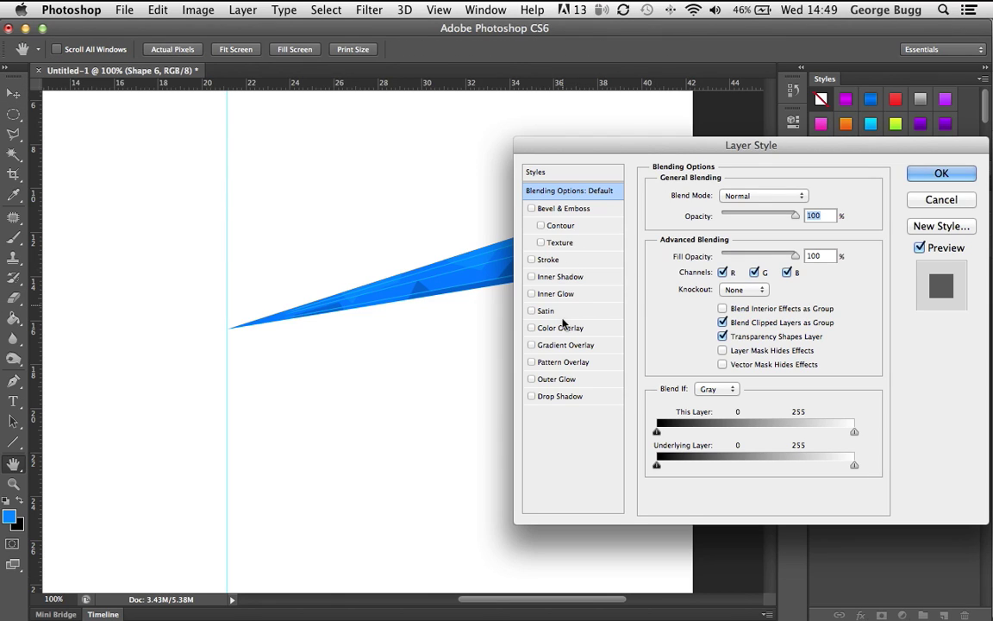
click(530, 346)
click(531, 345)
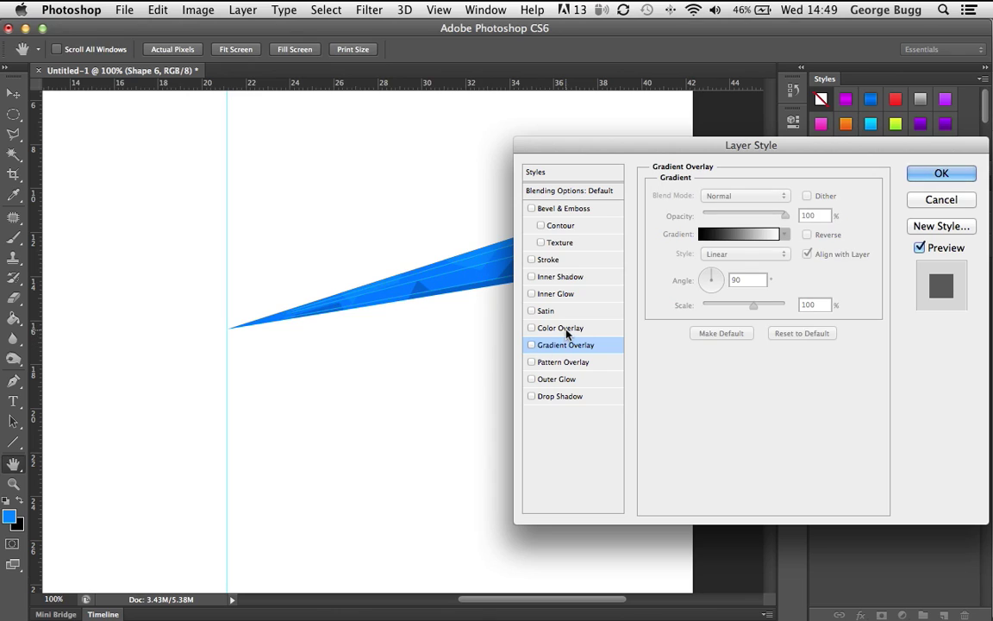
click(531, 328)
Set the lines' Color Overlay to light blue #4a9ffe and apply the layer style
click(810, 197)
click(633, 257)
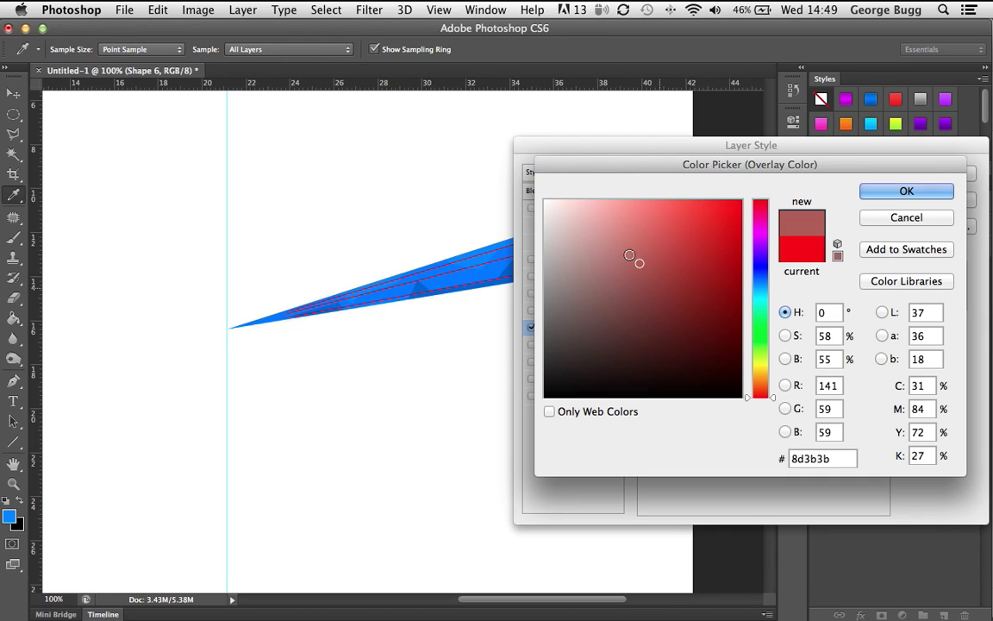
drag(633, 256, 705, 261)
click(761, 281)
click(740, 200)
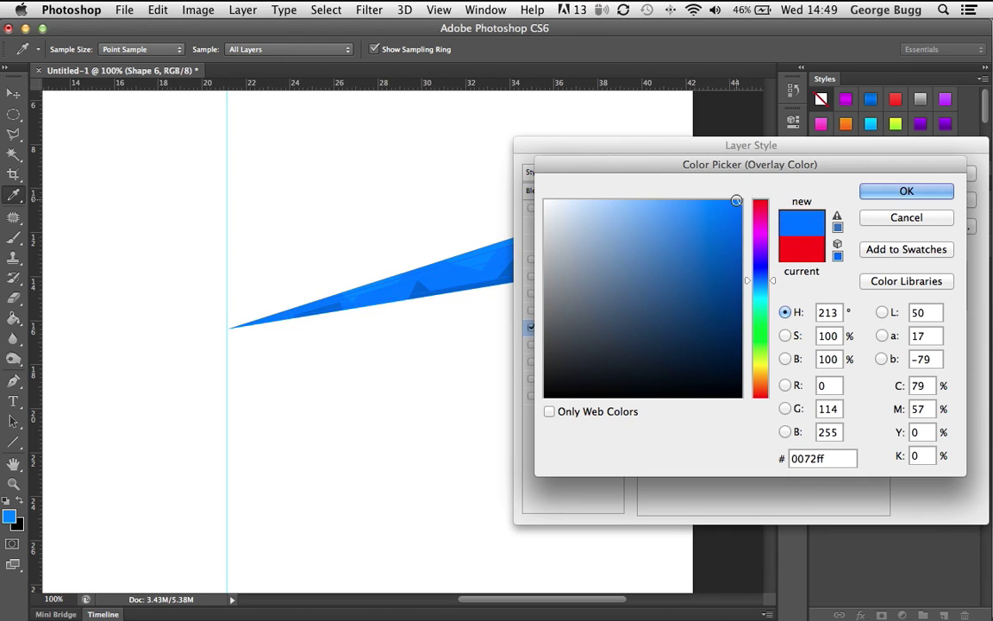
click(690, 204)
mouse_move(689, 207)
mouse_down()
mouse_move(683, 219)
mouse_move(599, 183)
mouse_up()
click(630, 201)
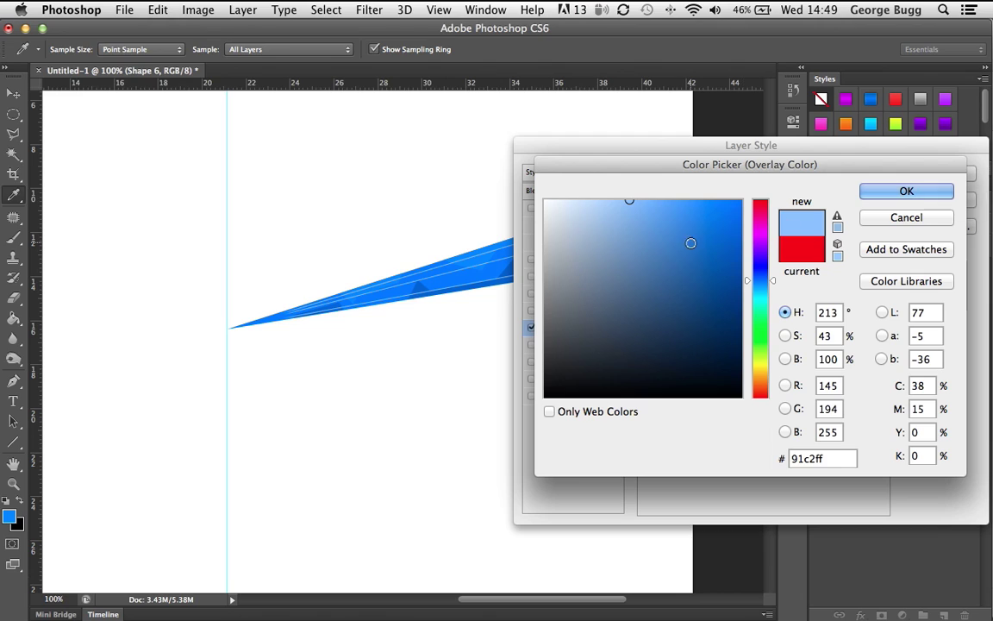
mouse_move(681, 248)
mouse_down()
mouse_move(647, 256)
mouse_move(667, 275)
mouse_move(686, 217)
mouse_move(717, 213)
mouse_move(733, 186)
mouse_move(705, 215)
mouse_move(684, 201)
mouse_up()
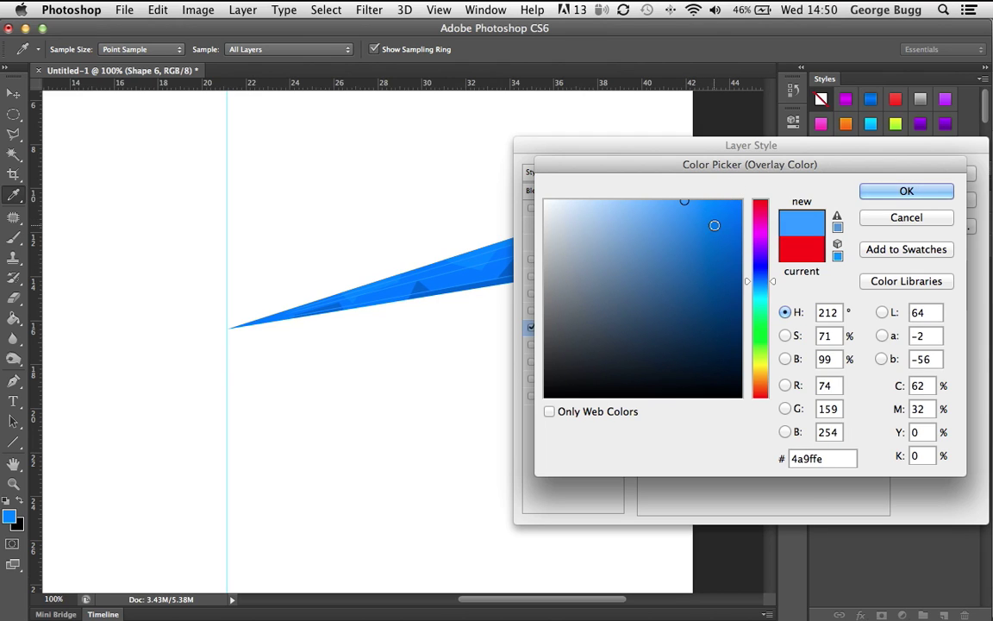
click(878, 188)
click(938, 173)
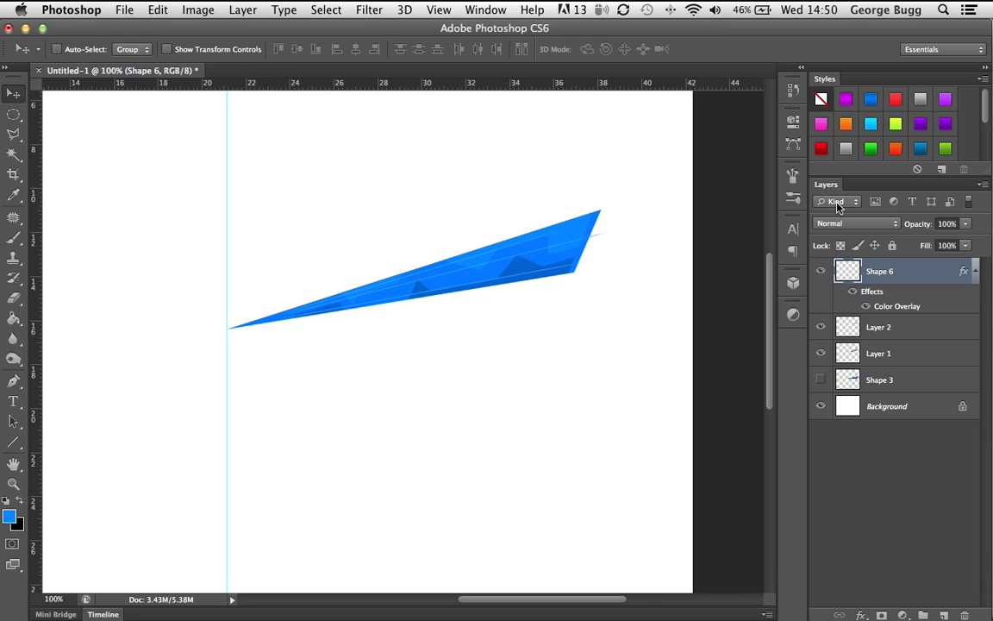
Try Multiply and other blend modes on the Shape 6 lines layer, ending back on Normal
click(854, 224)
click(846, 316)
click(843, 225)
click(904, 169)
click(849, 223)
click(862, 290)
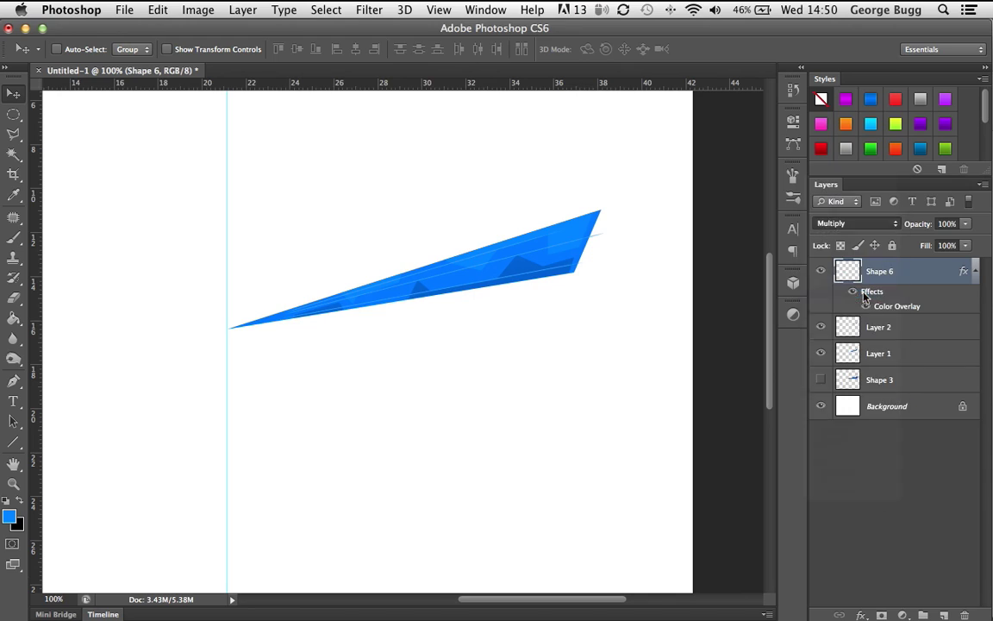
click(850, 222)
click(851, 230)
click(849, 226)
click(840, 100)
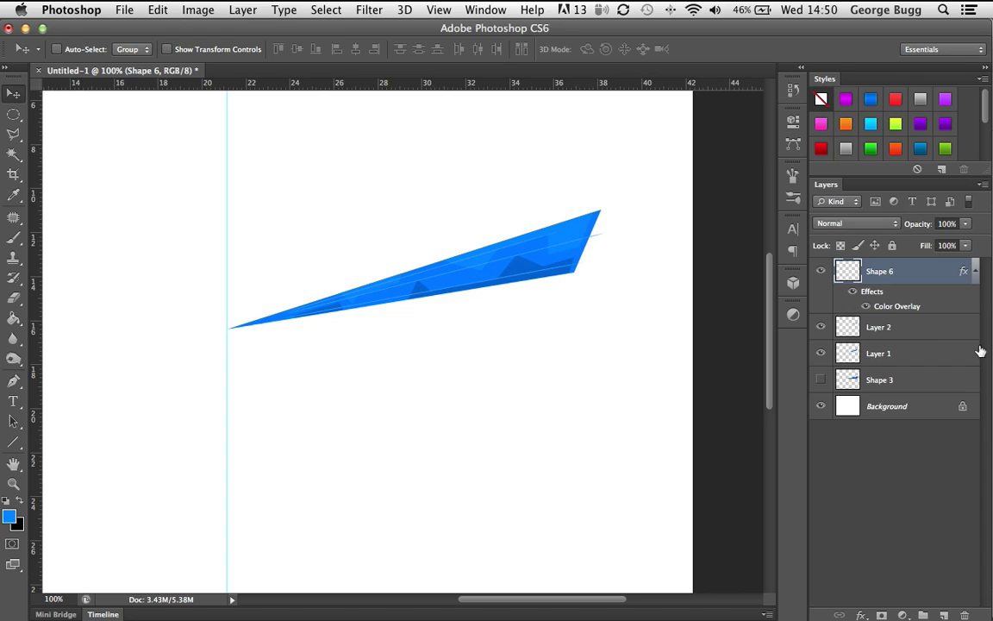
Merge the Shape 6, Layer 2 and Layer 1 layers into one layer
click(975, 274)
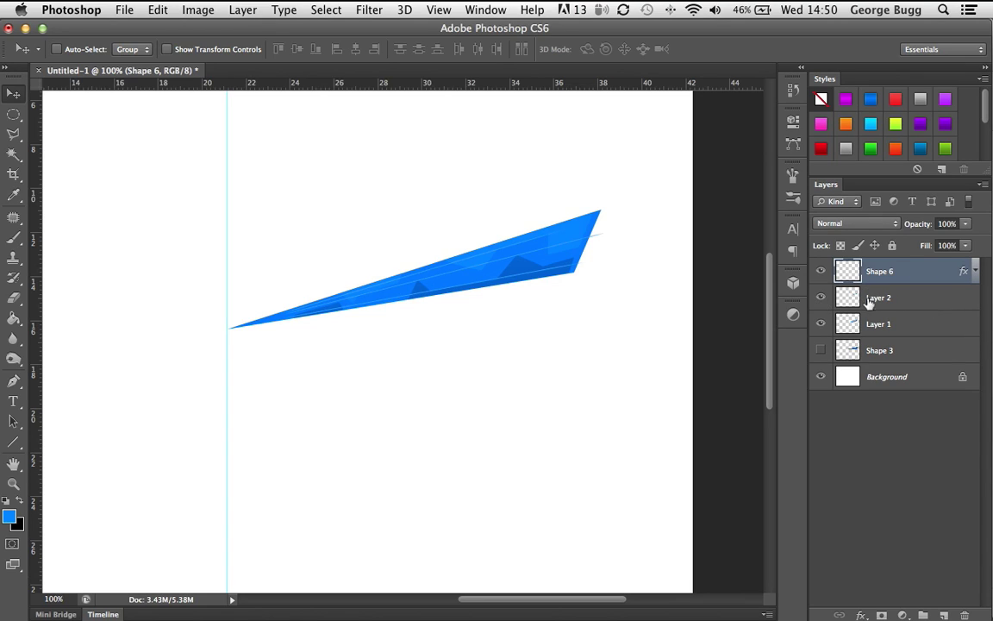
click(862, 301)
shift+click(923, 317)
shift+click(912, 274)
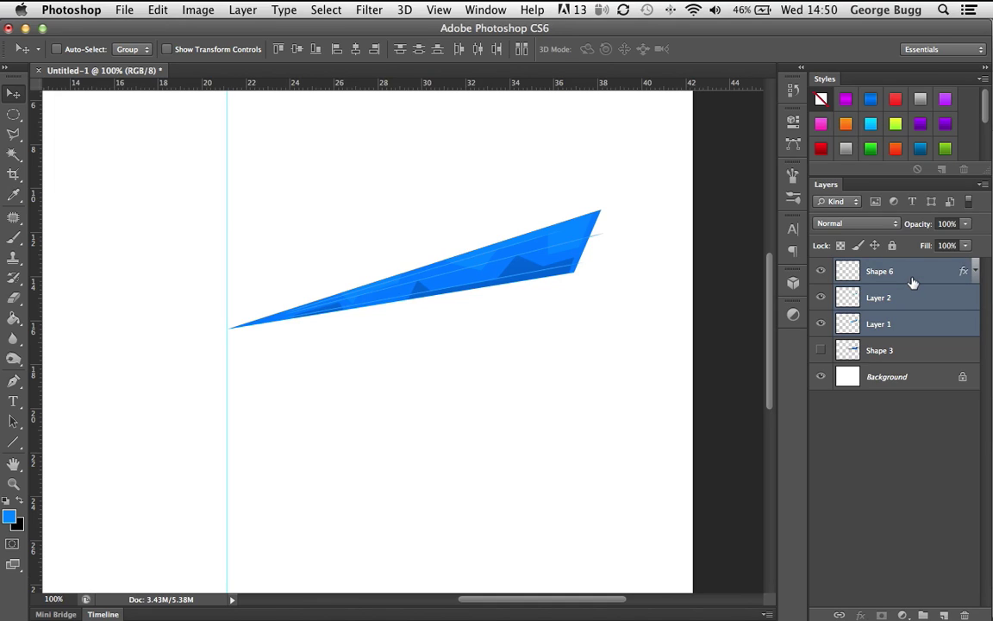
key(super+e)
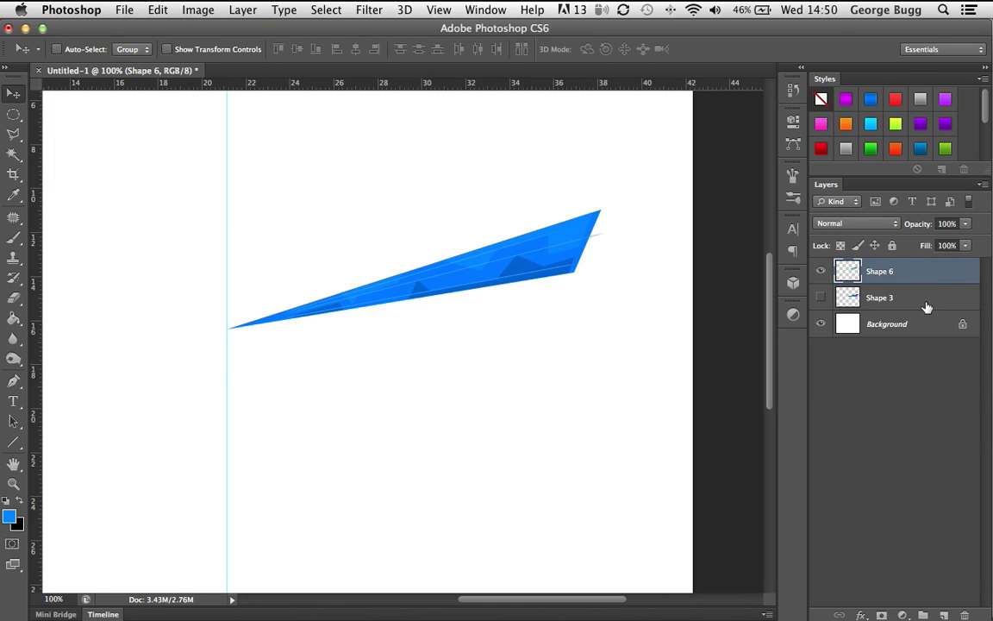
Show the Shape 3 layer and darken it along the upper shard's lower edge with a 50 px Burn brush, Highlights range, 50% exposure
click(926, 302)
click(821, 299)
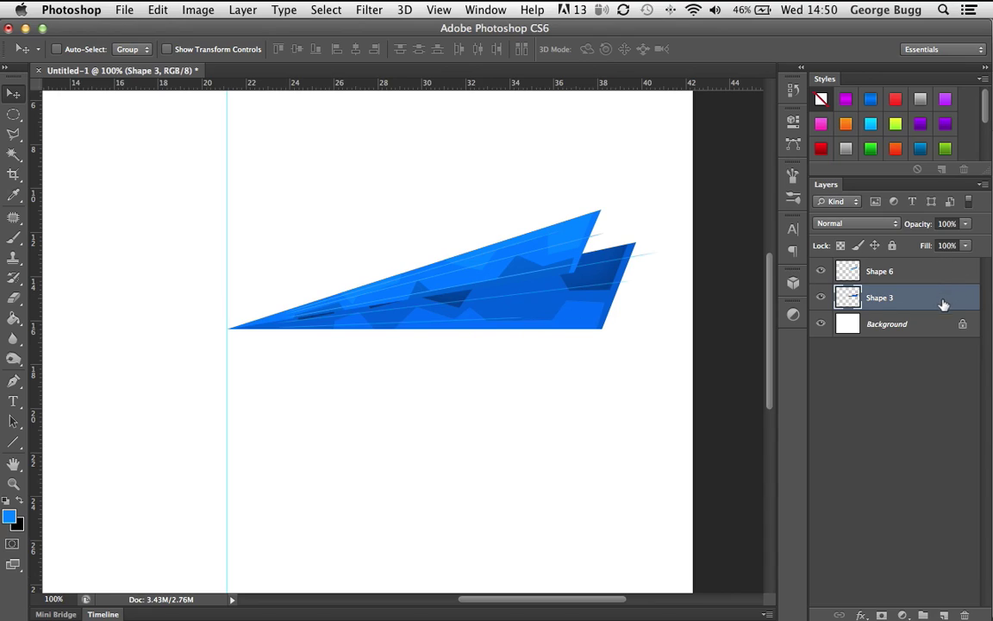
click(13, 358)
right_click(13, 359)
click(62, 345)
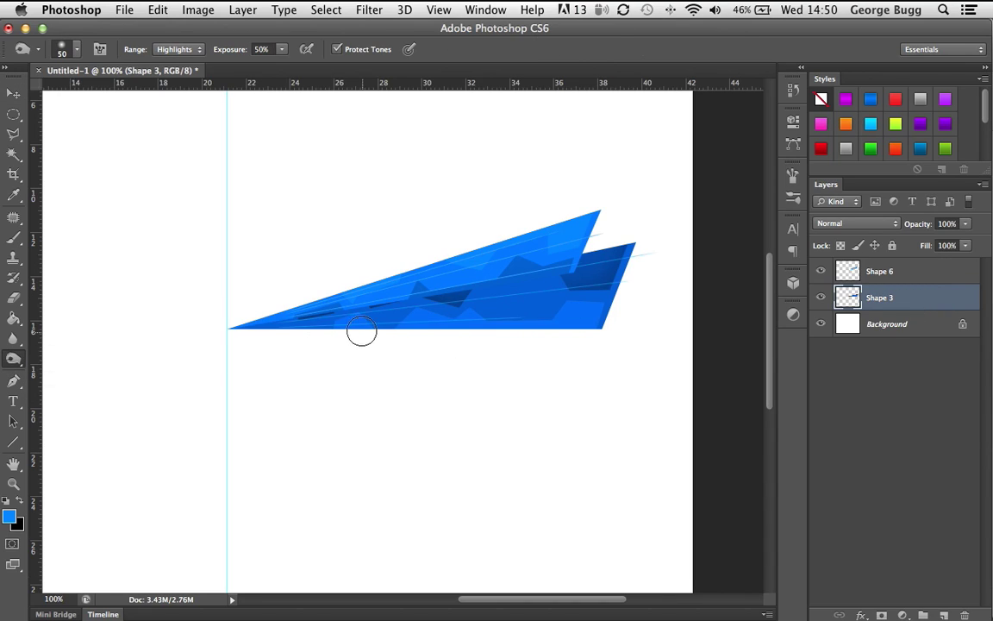
drag(291, 308, 556, 282)
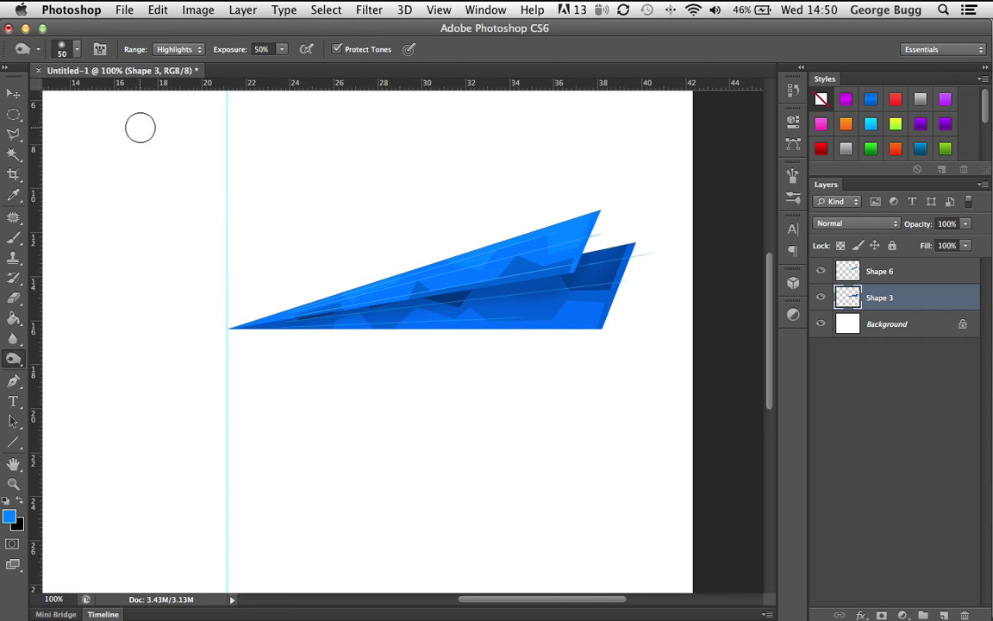
Group the Shape 6 and Shape 3 layers and duplicate the group
click(12, 95)
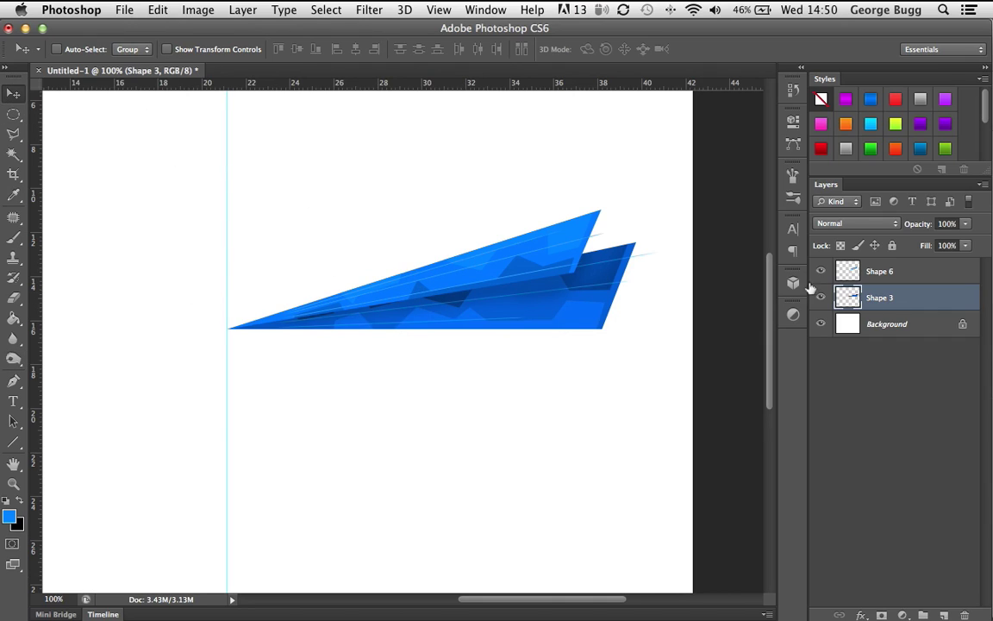
shift+click(939, 276)
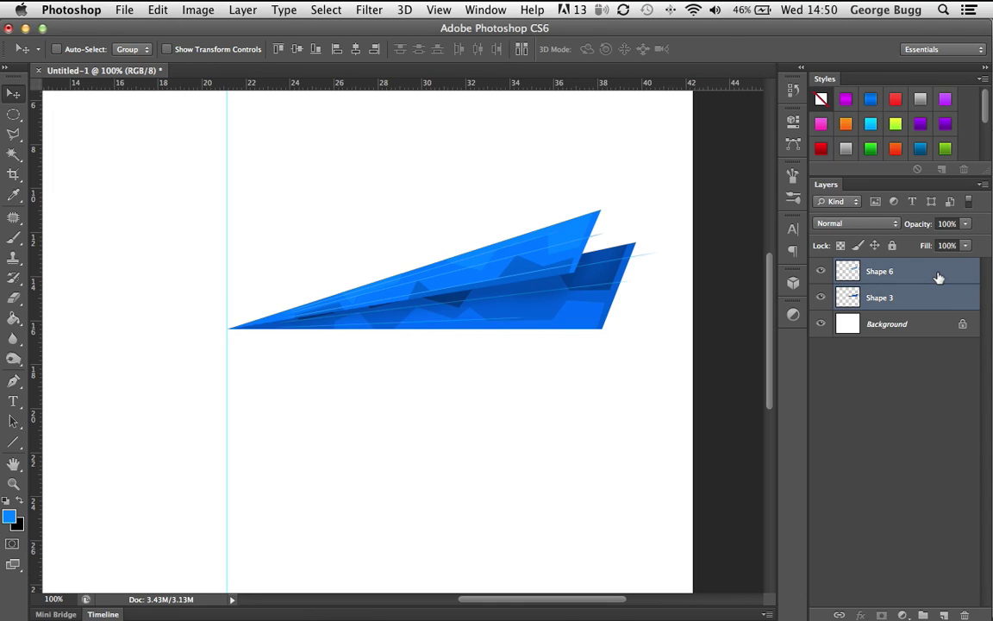
key(super+g)
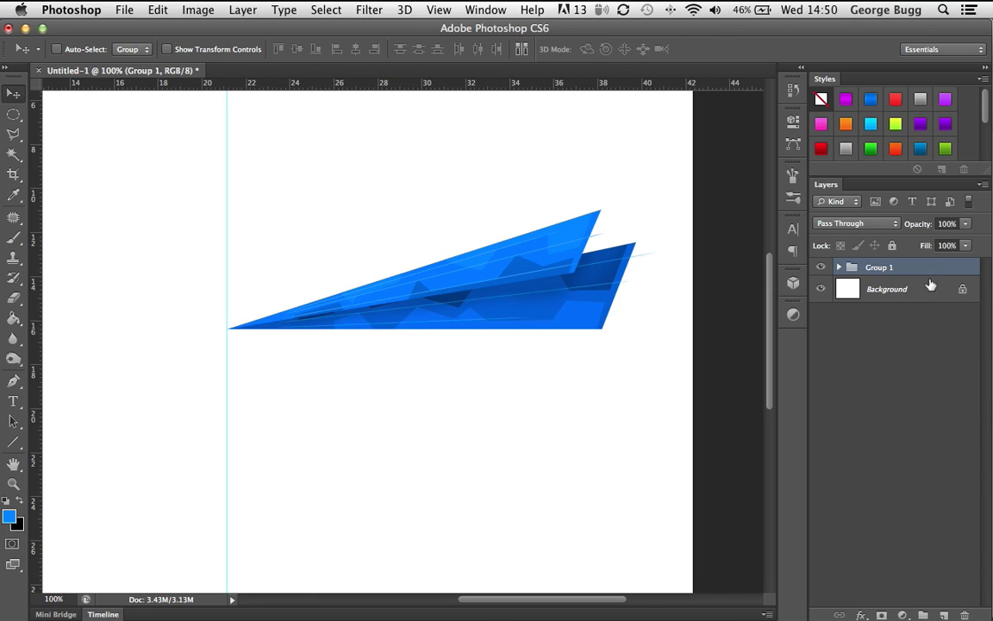
key(super+j)
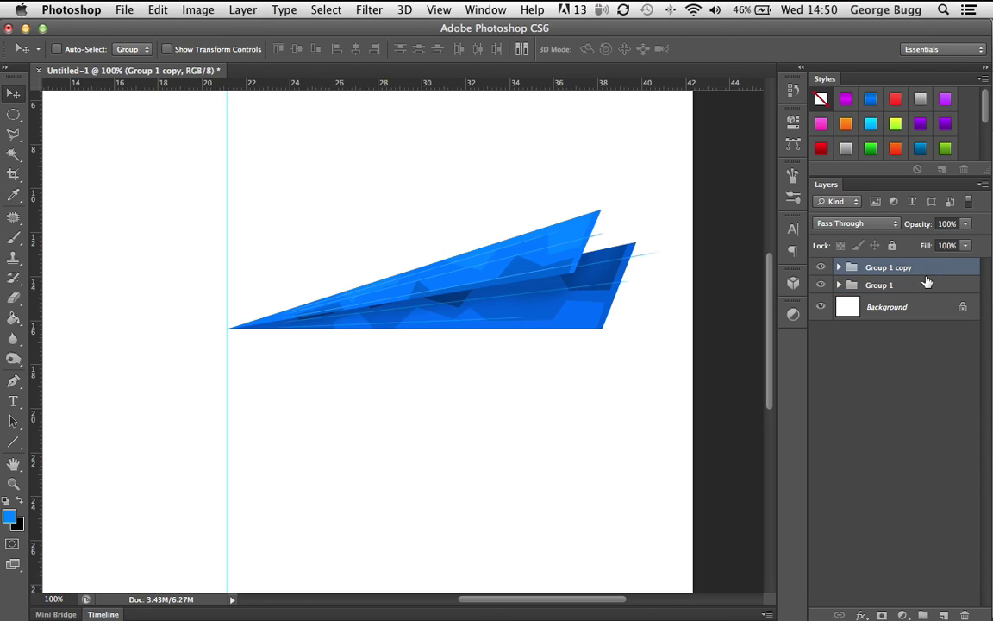
Hide the original Group 1 and merge the contents of Group 1 copy into a single layer
click(937, 295)
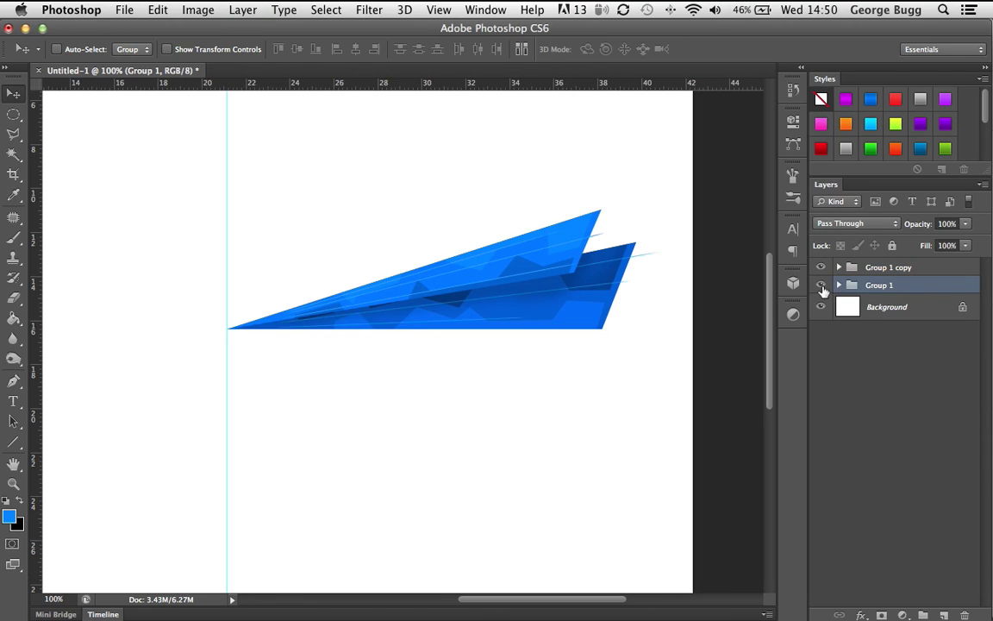
click(821, 287)
click(943, 274)
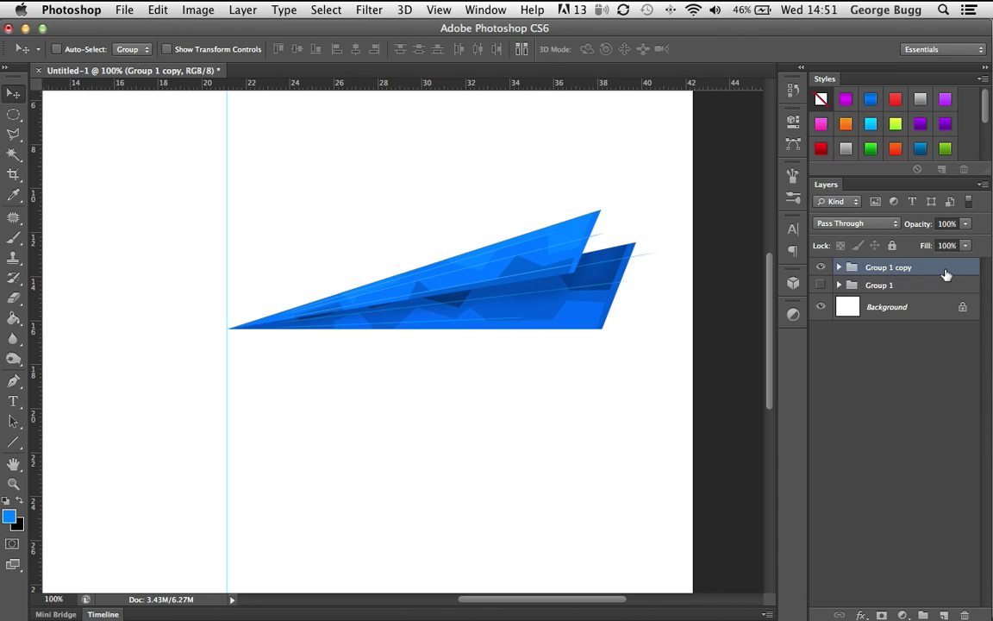
key(super+e)
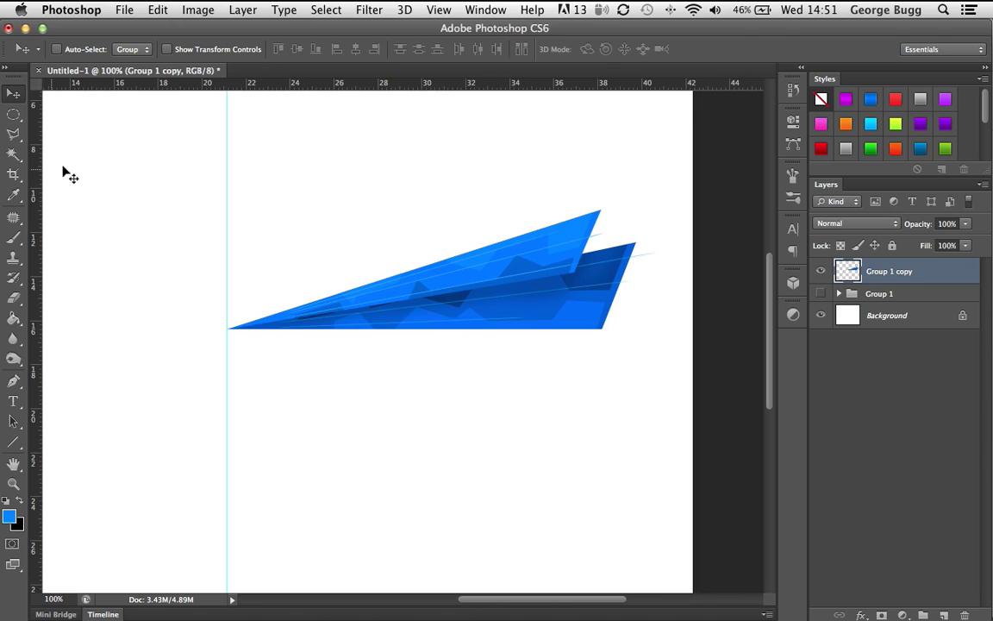
Duplicate the merged shard layer and free-transform the copy, rotating it about 10.6° clockwise with its tip on the guide below the original
key(shift+Down)
key(shift+Down)
key(shift+Down)
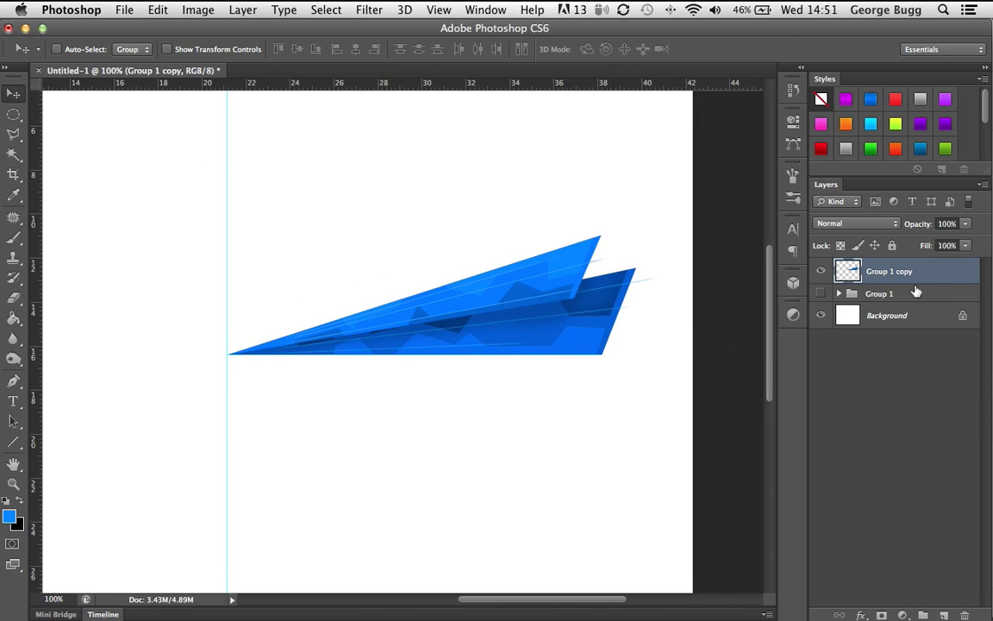
key(super+j)
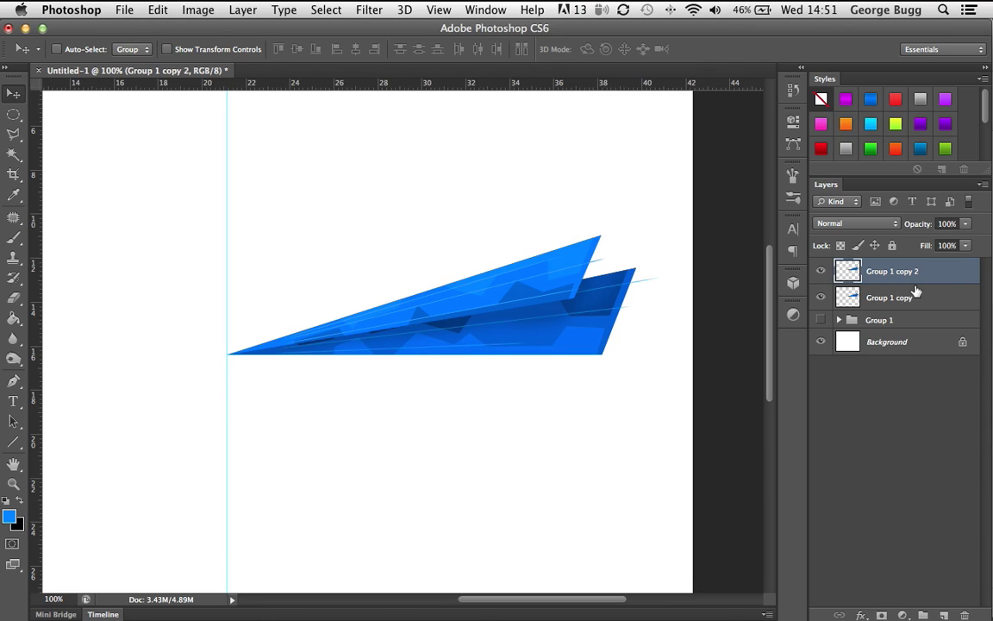
key(super+t)
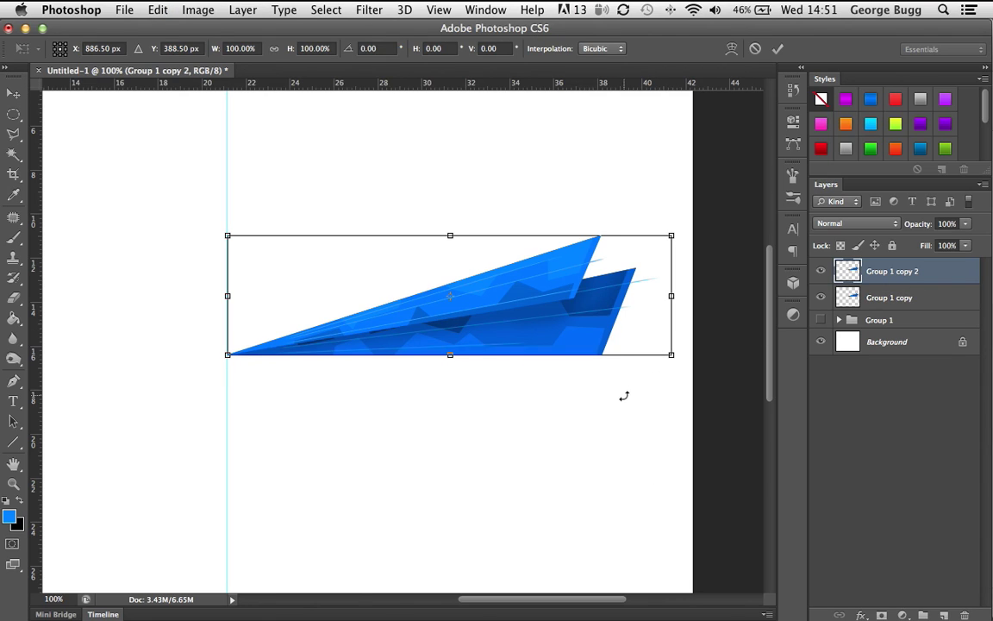
mouse_move(624, 396)
mouse_down()
mouse_move(612, 422)
mouse_move(622, 406)
mouse_up()
drag(555, 304, 529, 237)
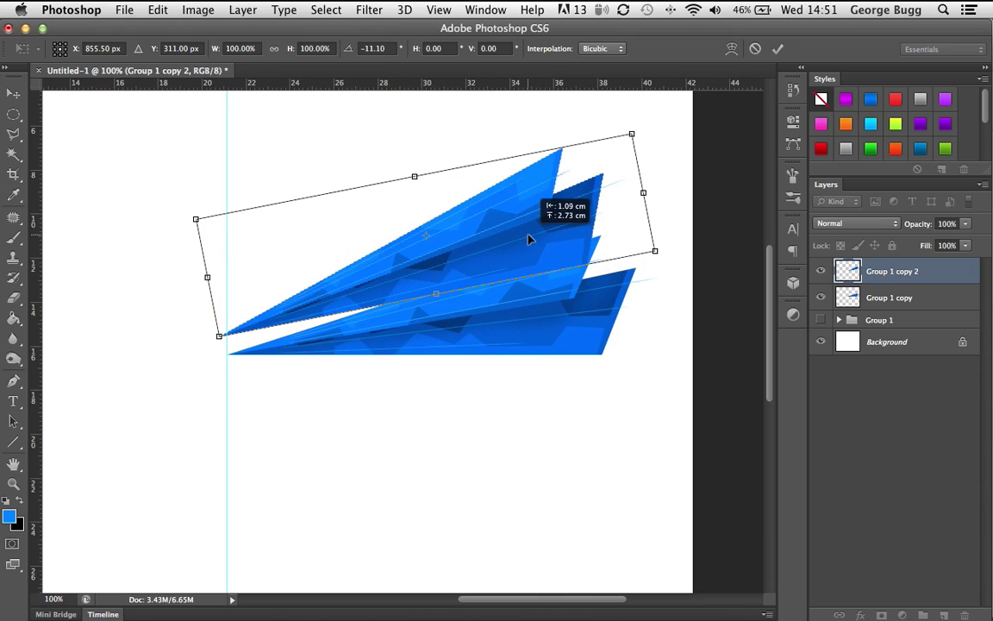
drag(598, 350, 545, 419)
drag(544, 302, 552, 380)
drag(566, 420, 564, 411)
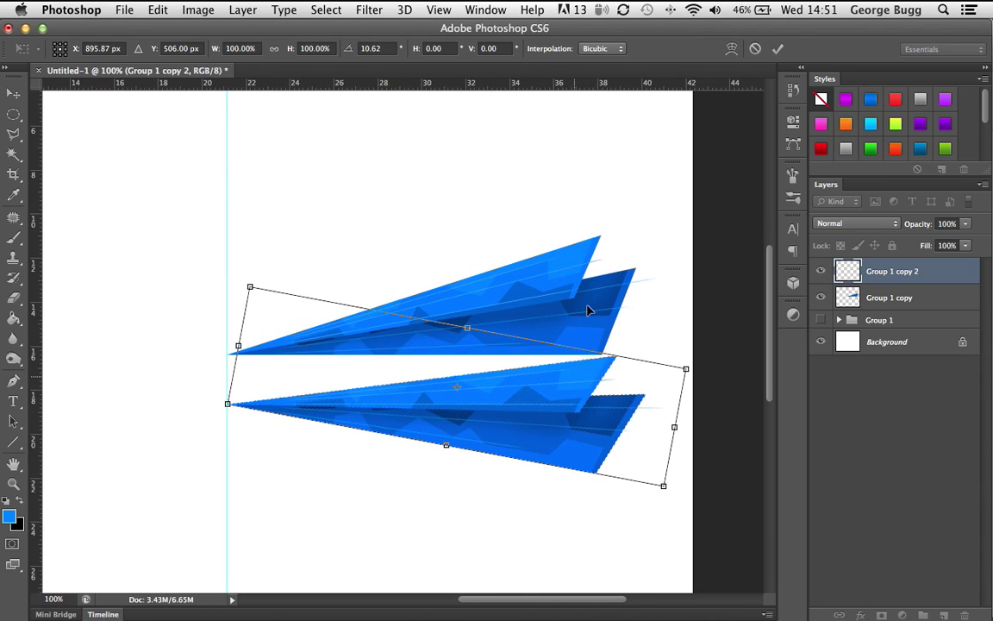
Rotate the copy to about 14.35°, scale it proportionally to about 82%, and place its tip on the original shards' tip
drag(528, 273, 640, 289)
drag(586, 441, 581, 421)
drag(697, 356, 694, 345)
mouse_move(590, 430)
mouse_down()
mouse_move(582, 427)
mouse_move(591, 422)
mouse_up()
drag(641, 486, 572, 439)
mouse_move(539, 394)
mouse_down()
mouse_move(552, 420)
mouse_move(543, 415)
mouse_up()
drag(620, 440, 520, 398)
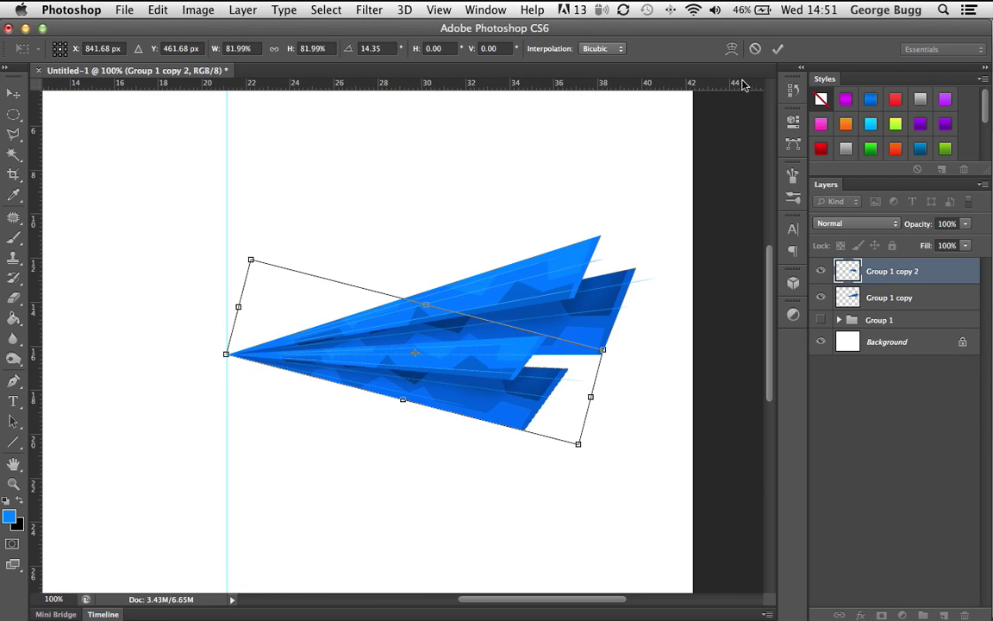
click(777, 48)
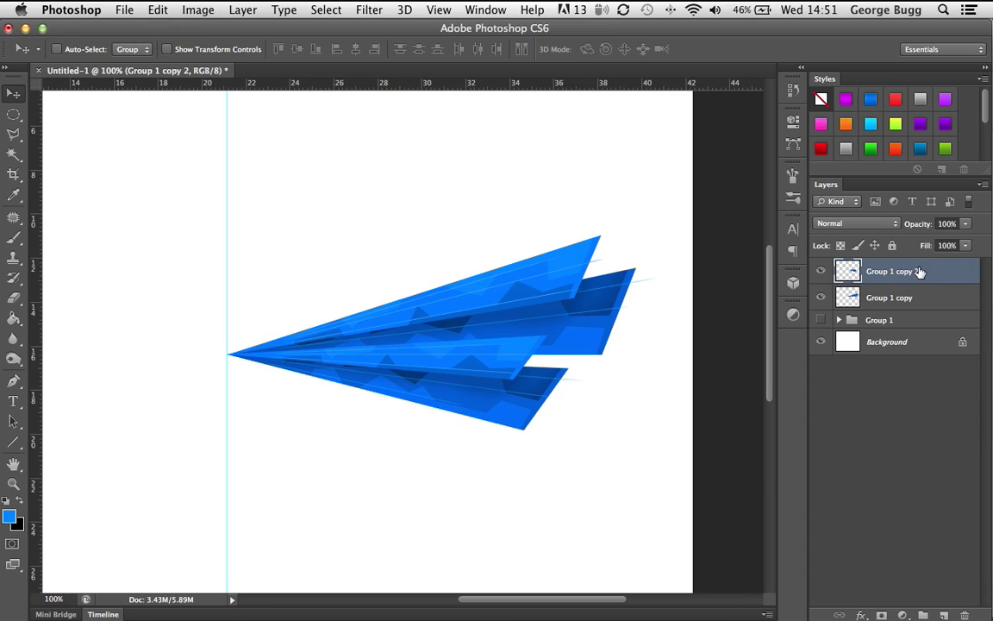
Shift the hue of the smaller shard copy to -12 with Hue/Saturation
key(super+u)
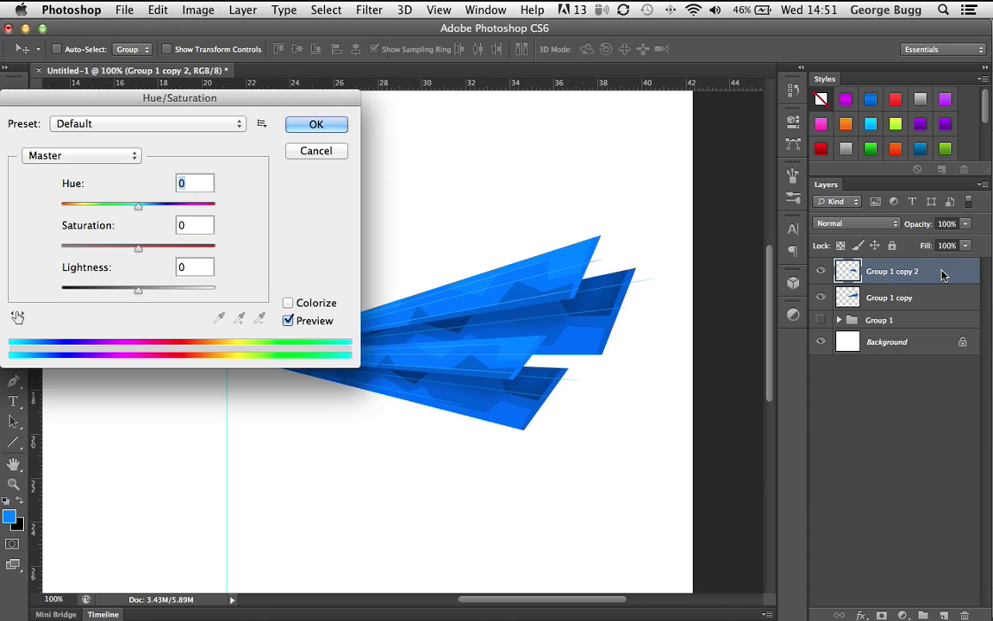
mouse_move(138, 211)
mouse_down()
mouse_move(129, 213)
mouse_move(147, 209)
mouse_move(129, 211)
mouse_up()
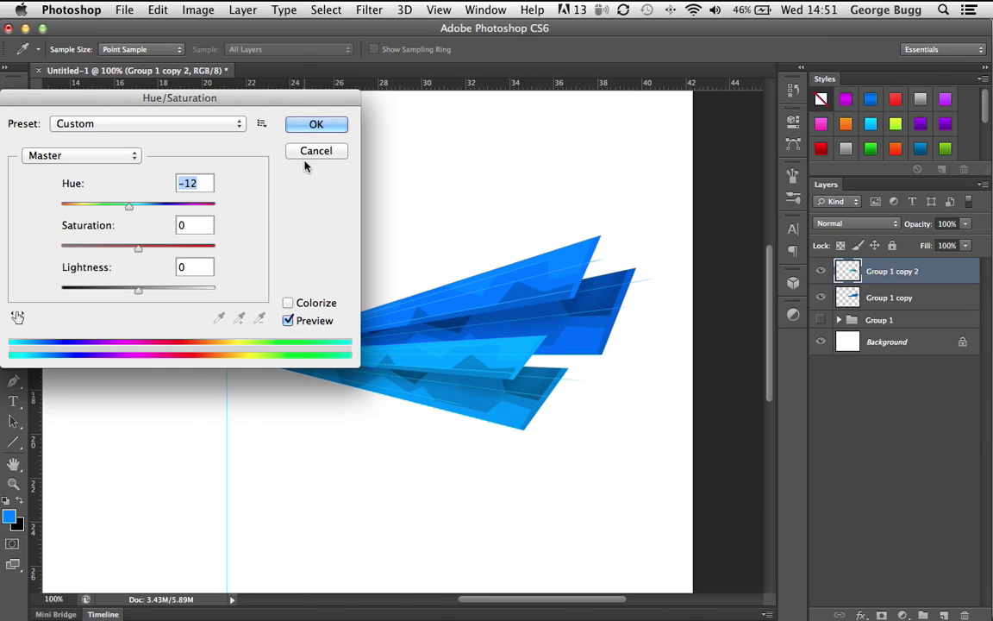
click(302, 126)
key(v)
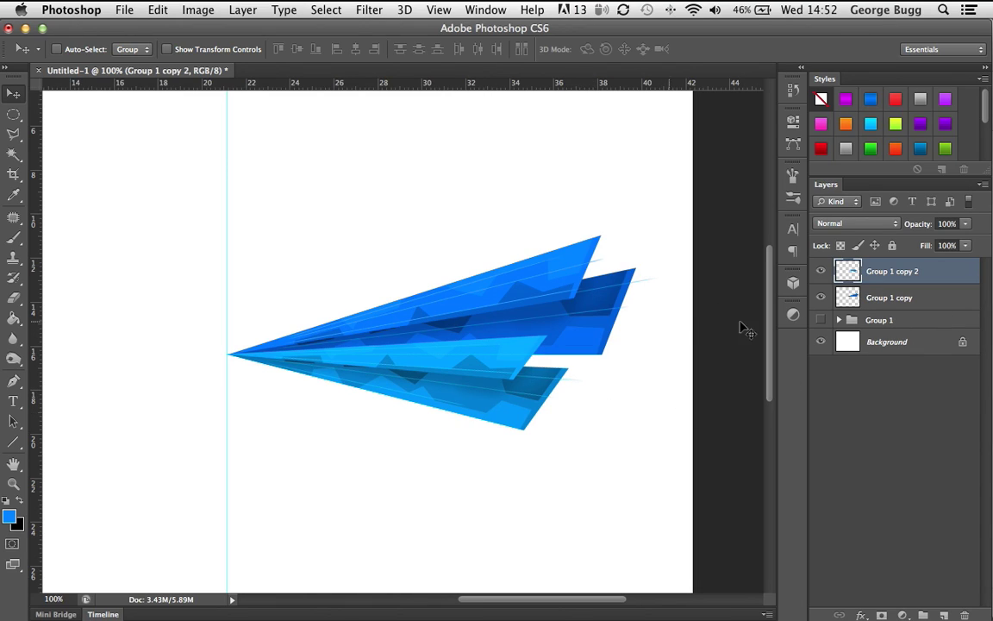
Burn a shadow onto Group 1 copy along the lighter shards' upper edge, and merge that layer with Group 1 copy 2
shift+click(955, 305)
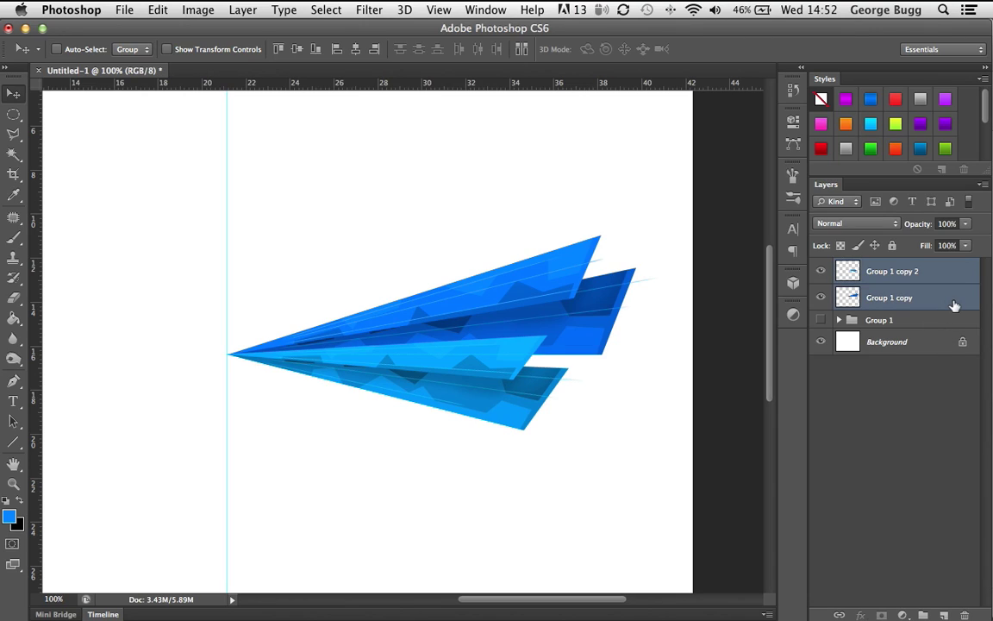
click(949, 306)
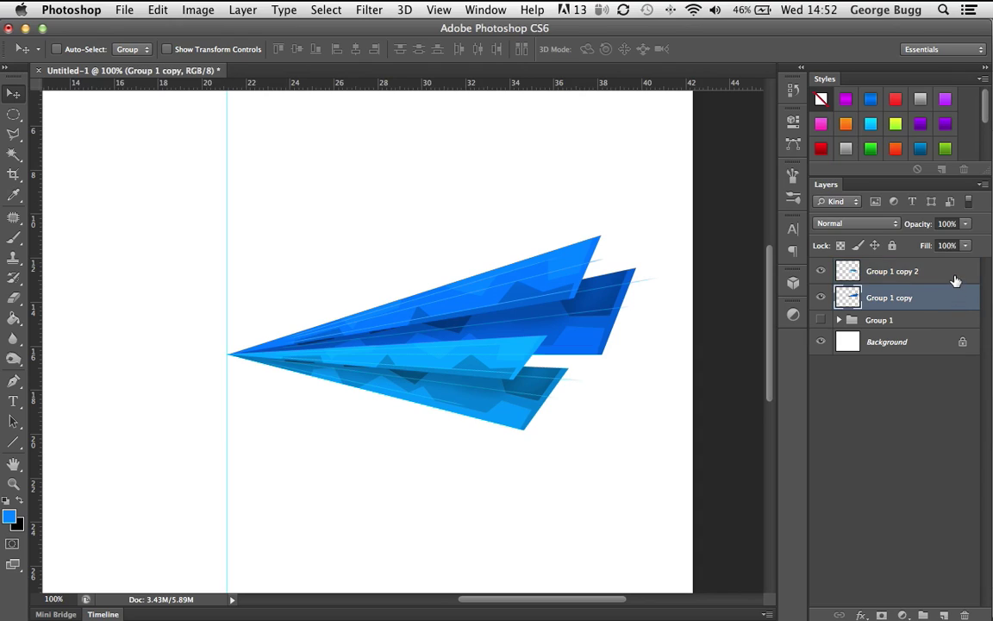
click(955, 280)
click(954, 305)
click(13, 358)
mouse_move(550, 346)
mouse_down()
mouse_move(513, 337)
mouse_move(440, 357)
mouse_move(428, 349)
mouse_move(239, 366)
mouse_move(498, 348)
mouse_up()
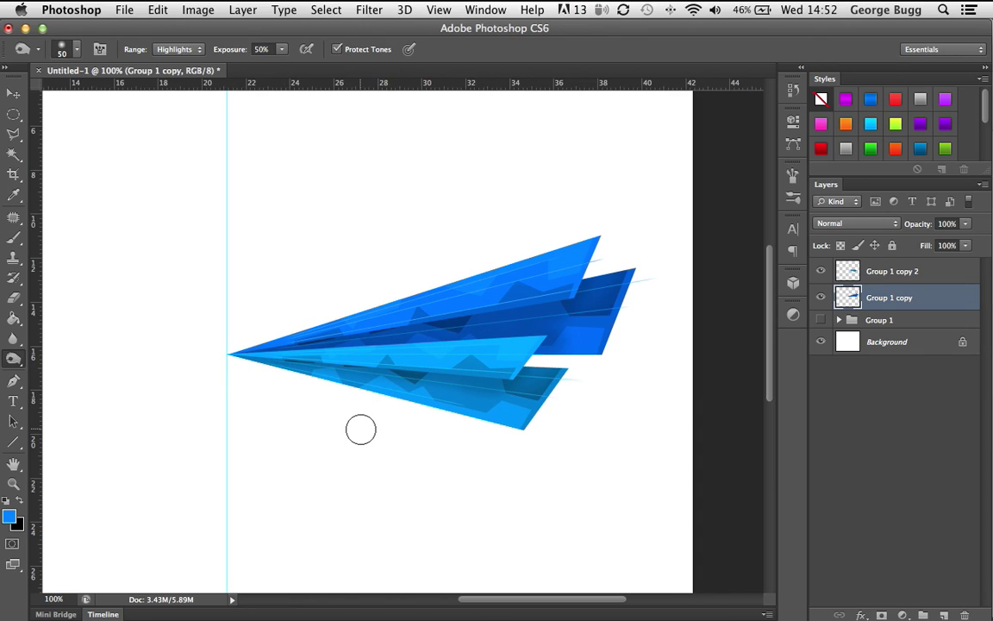
shift+click(940, 275)
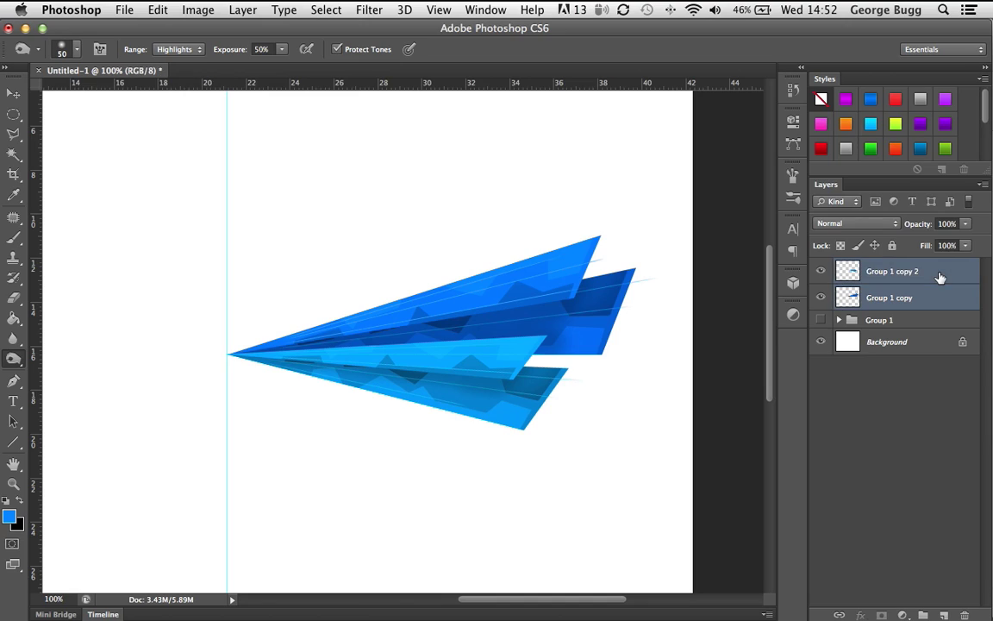
key(super+e)
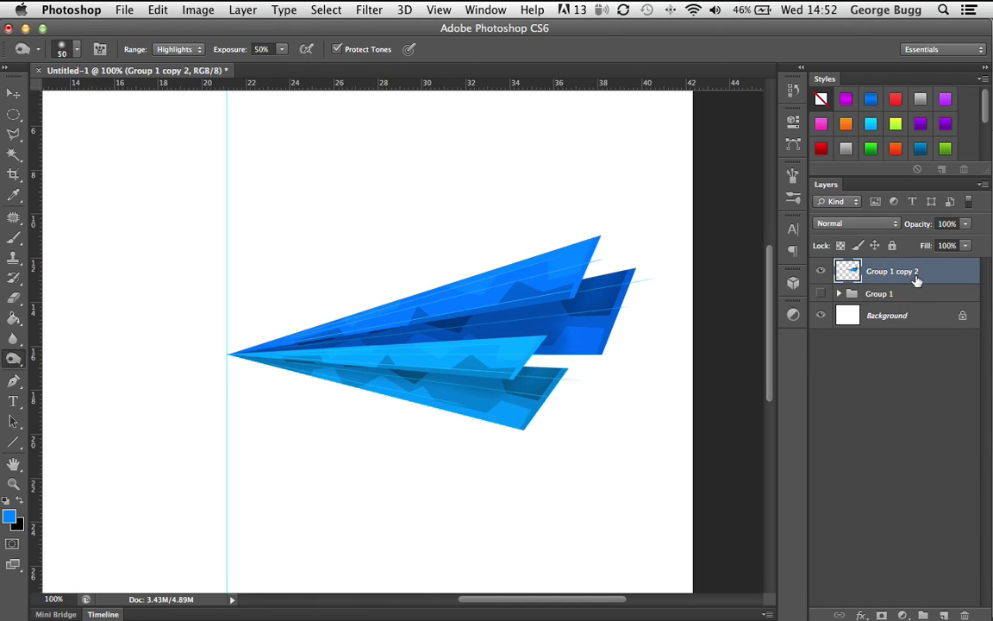
Duplicate the merged shard layer Group 1 copy 2, rotate the copy to -30.25°, and place its tip on the original shards' tip
key(super+j)
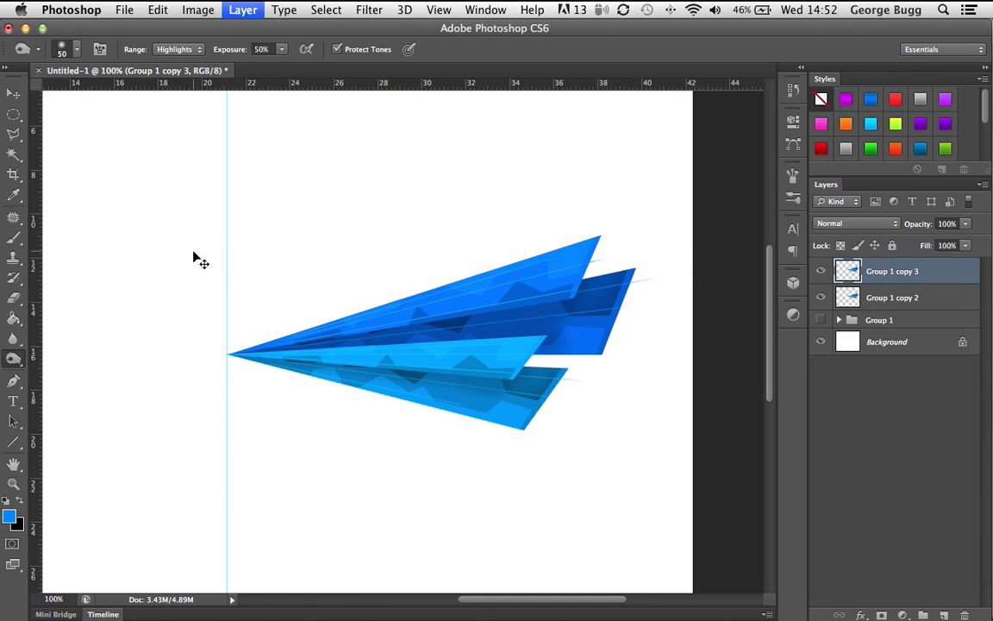
key(v)
key(super+t)
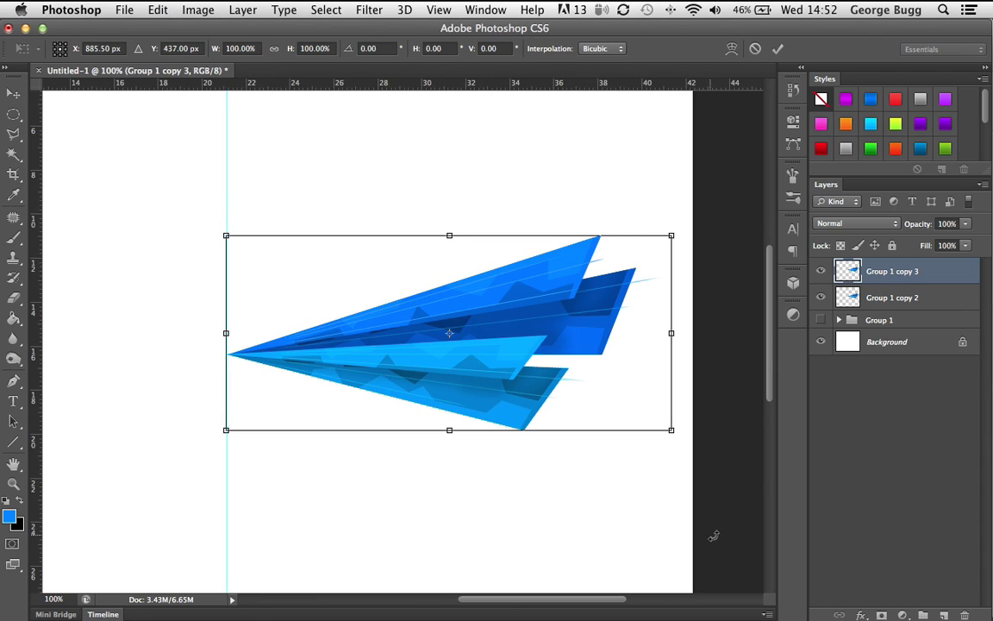
drag(714, 535, 600, 226)
drag(741, 337, 760, 279)
mouse_move(523, 230)
mouse_down()
mouse_move(491, 227)
mouse_move(505, 233)
mouse_up()
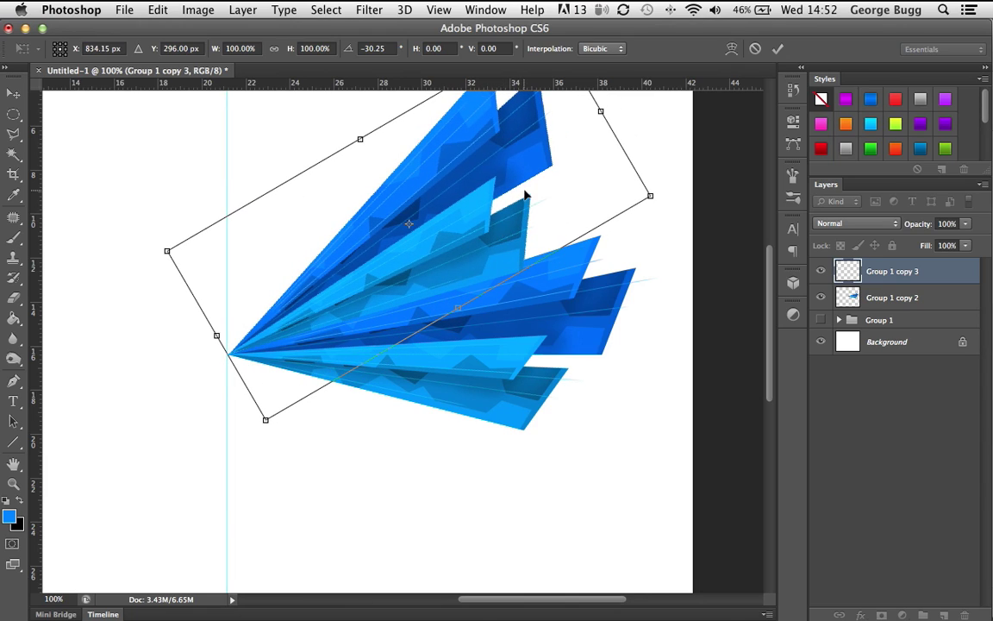
scroll(594, 271, up, 5)
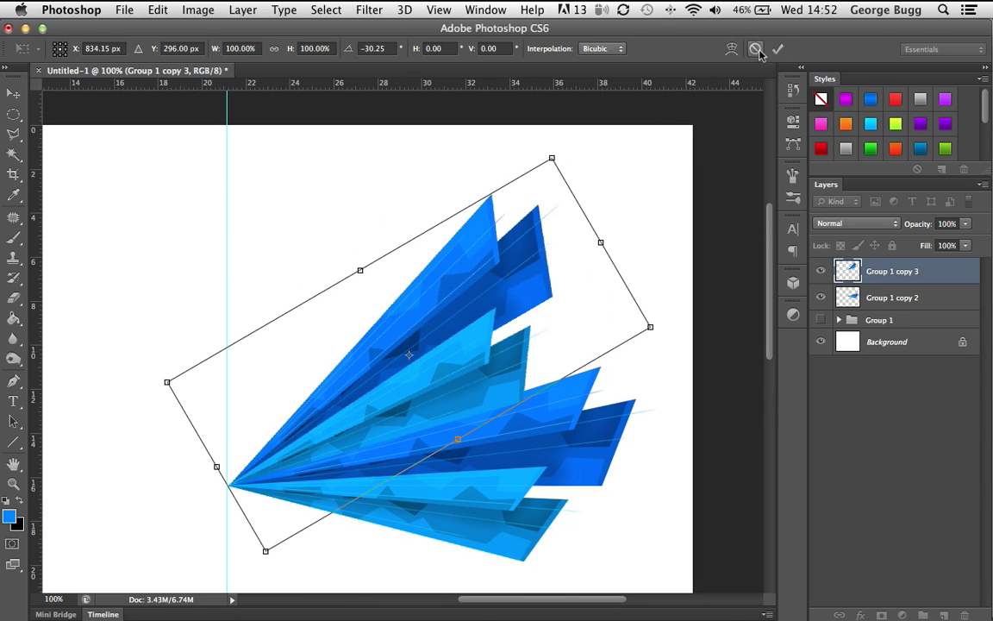
click(756, 49)
Duplicate Group 1 copy 3, move the copy below the fan, and rotate it to about 73.45° with free transform
scroll(742, 258, down, 5)
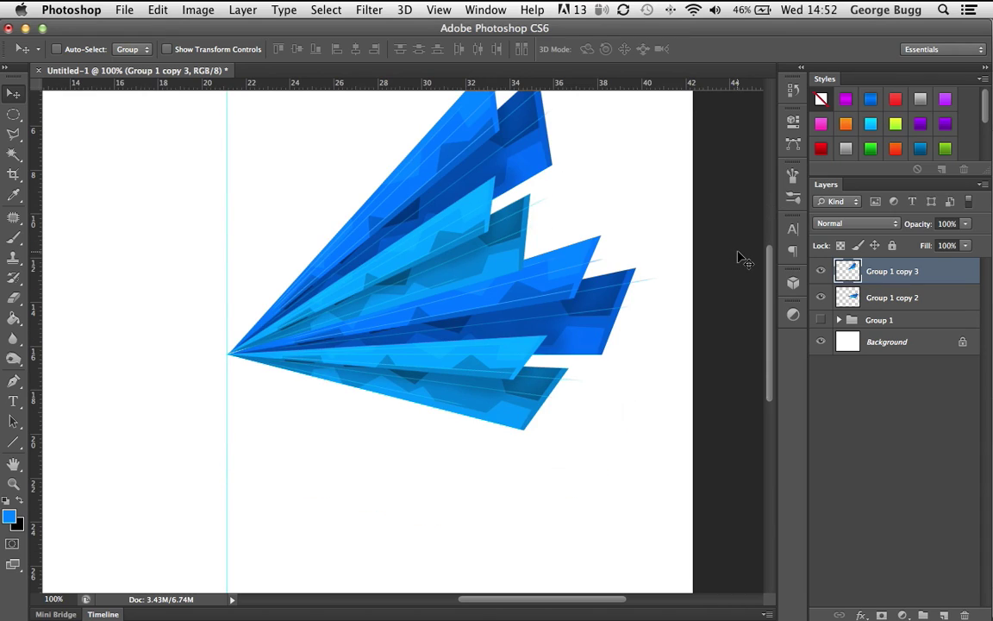
key(super+j)
drag(543, 284, 569, 426)
key(super+t)
drag(693, 532, 400, 521)
scroll(401, 508, down, 6)
drag(405, 385, 408, 441)
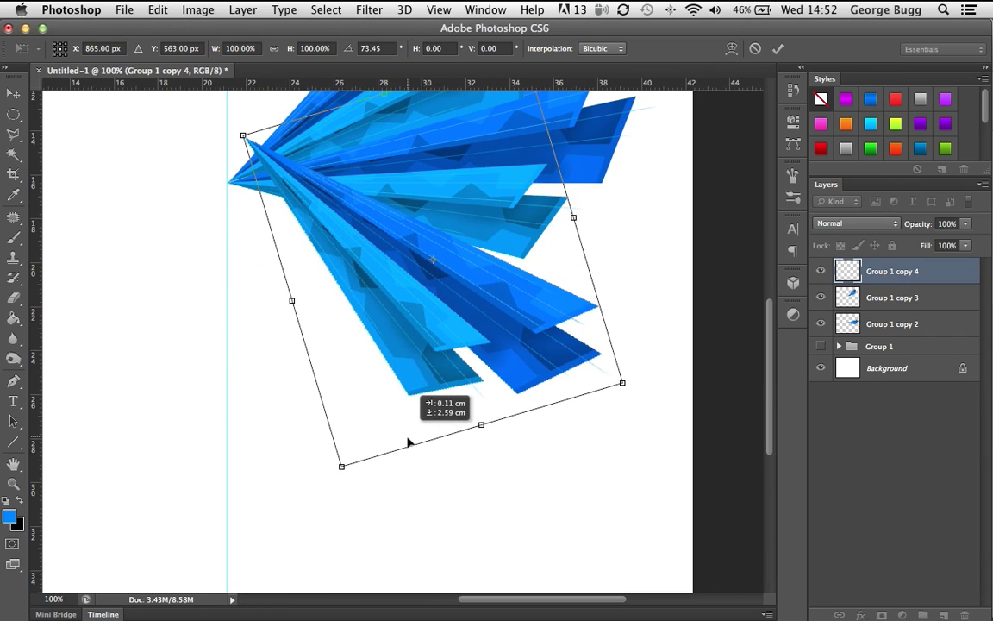
Rotate the lower copy to about 61.12°, scale it proportionally to about 63%, and place its tip on the shared point
drag(489, 521, 584, 480)
drag(647, 341, 487, 284)
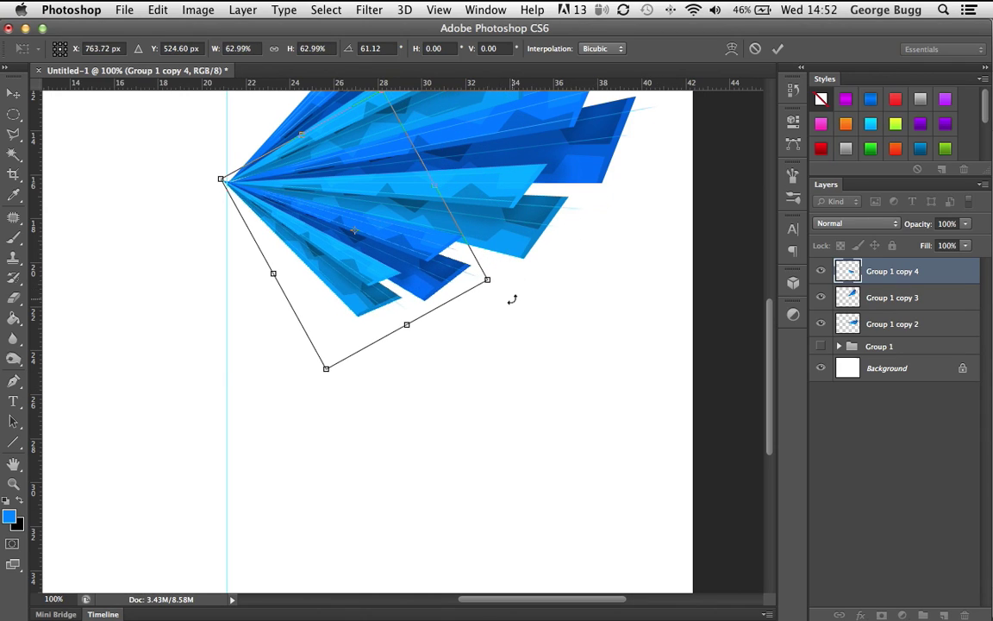
scroll(517, 302, up, 5)
click(778, 50)
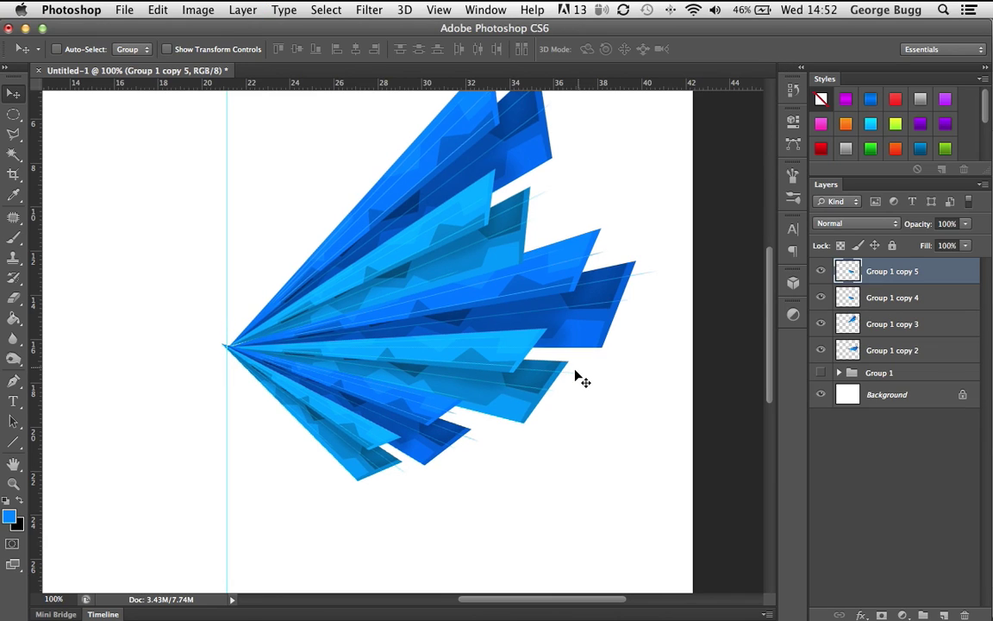
scroll(574, 377, down, 5)
drag(373, 258, 377, 328)
key(super+t)
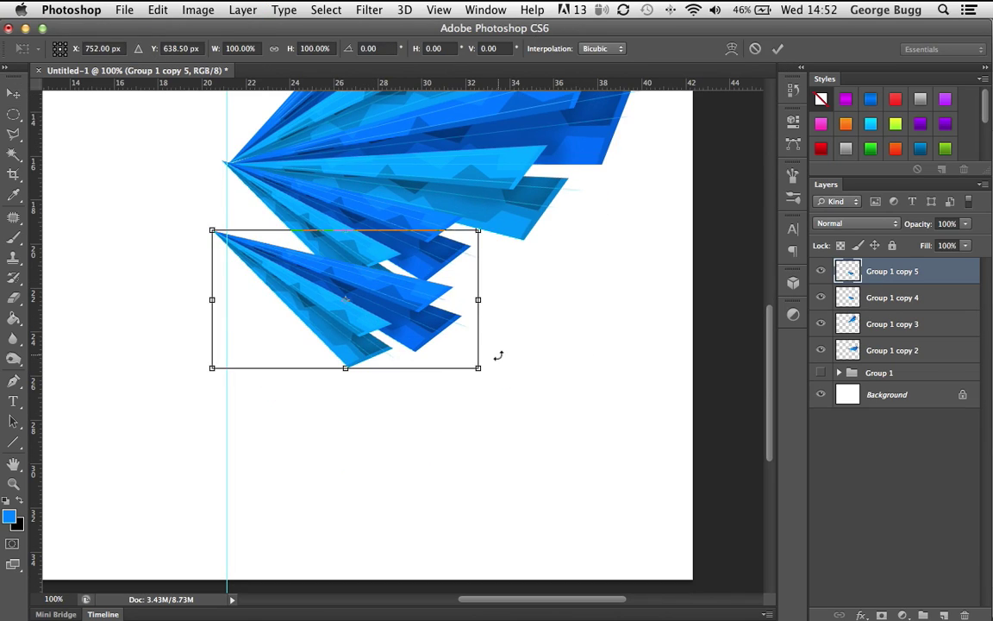
key(Escape)
key(BackSpace)
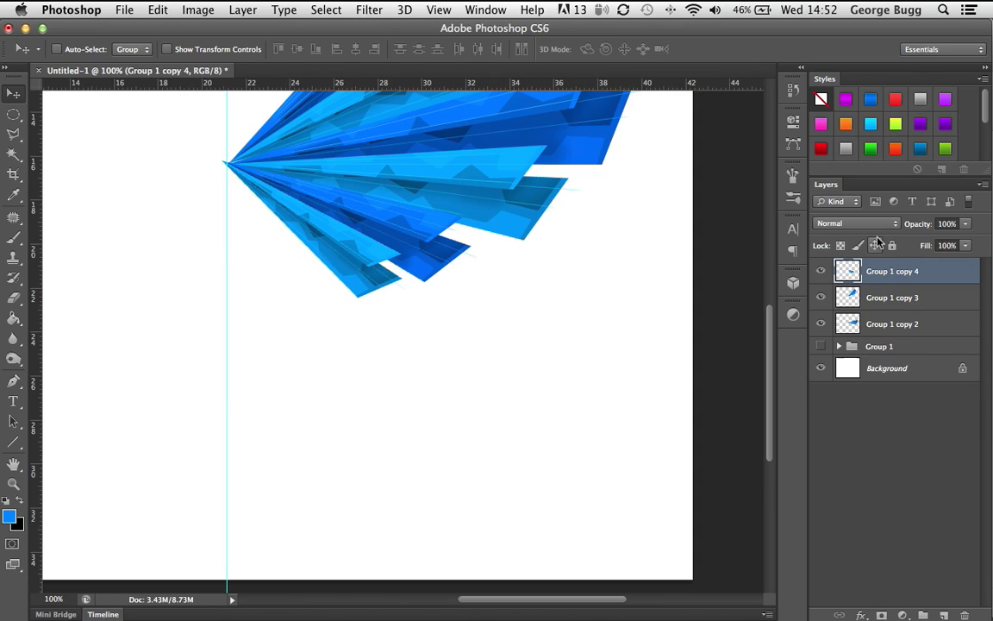
Duplicate Group 1 copy 2, move the copy below the fan, and rotate it to about 54.17° with free transform
click(972, 299)
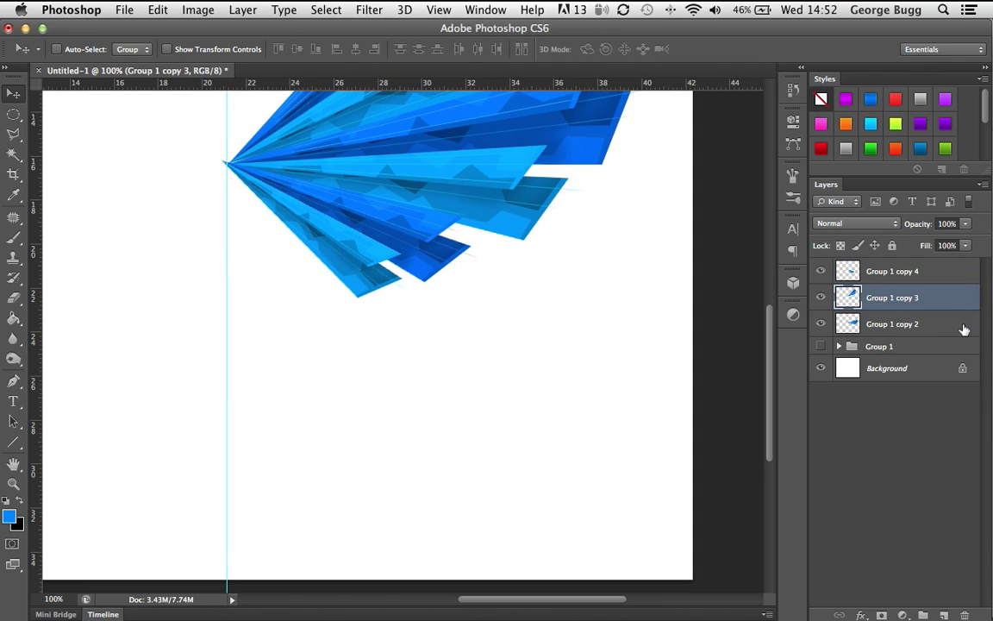
click(964, 327)
key(super+z)
drag(521, 180, 445, 338)
key(super+t)
drag(553, 502, 435, 504)
drag(403, 403, 381, 416)
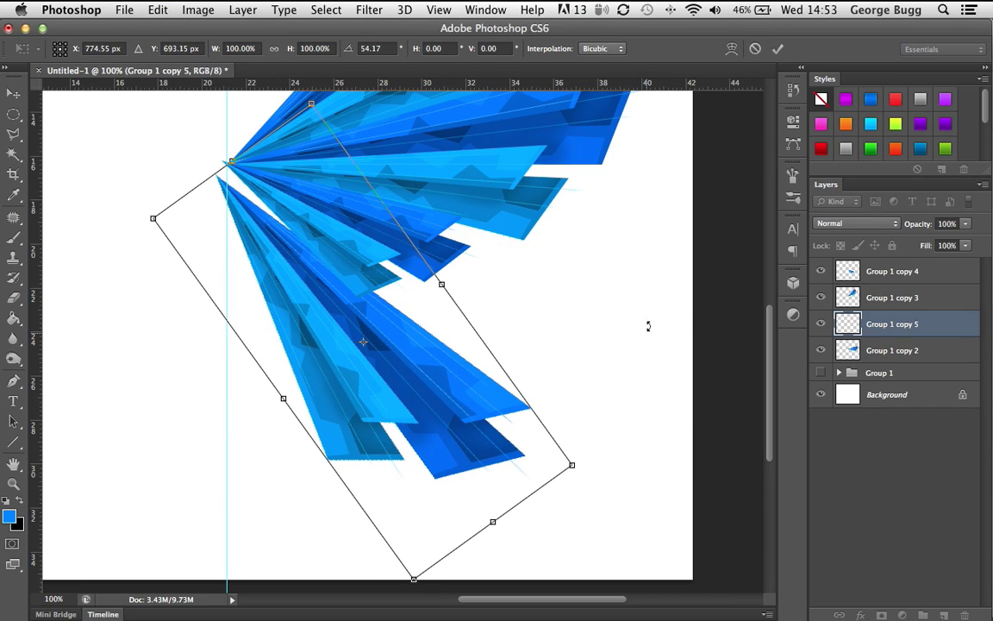
Rotate the lowest shard copy to about 57.90°, scale it proportionally to about 88.68%, and place its tip on the shared point
drag(647, 329, 651, 337)
drag(401, 394, 401, 389)
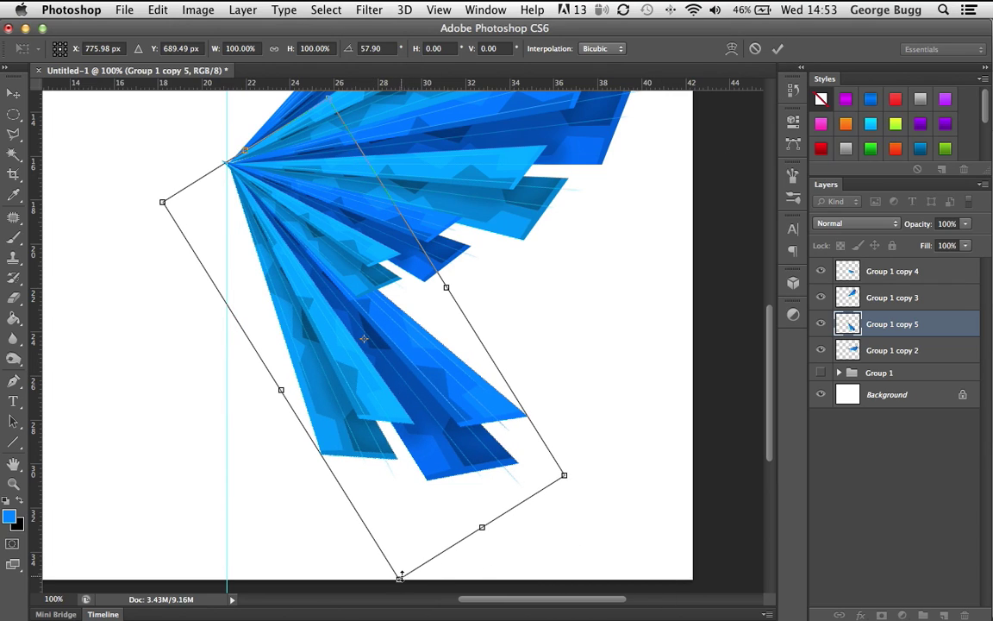
drag(399, 575, 393, 521)
drag(412, 416, 401, 423)
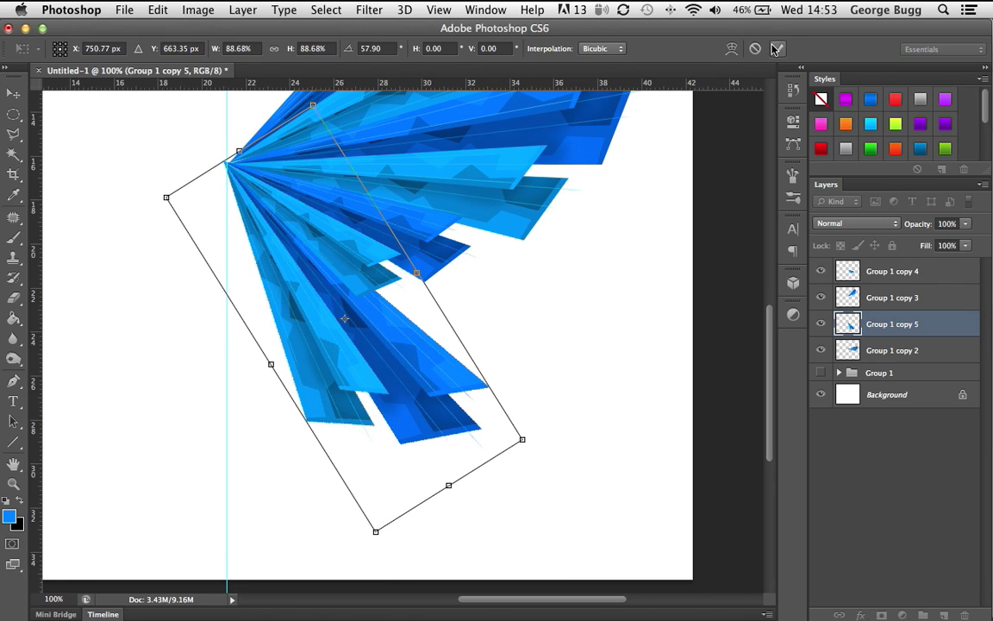
click(774, 50)
scroll(727, 354, up, 5)
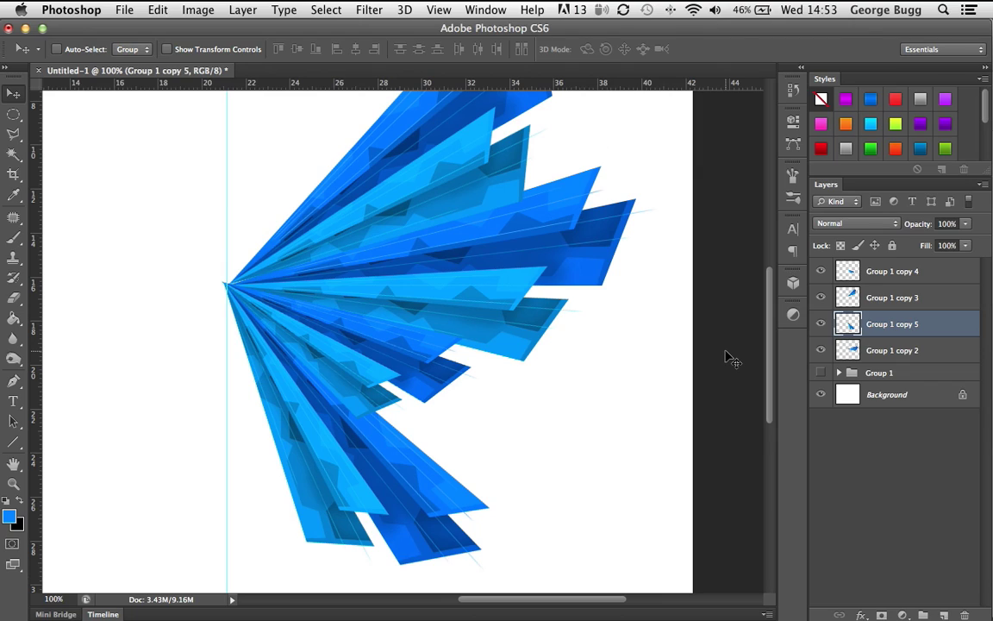
Check which shards belong to Group 1 copy 5 by hiding and showing it, and move that layer to the top of the layer stack
scroll(727, 355, down, 3)
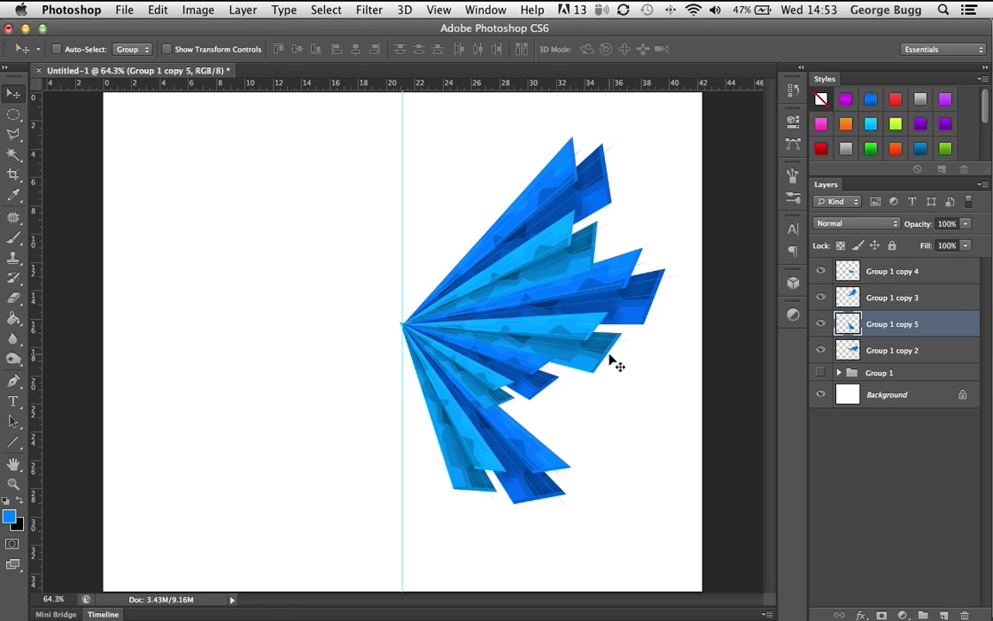
key(super+1)
scroll(609, 362, down, 3)
scroll(608, 357, right, 3)
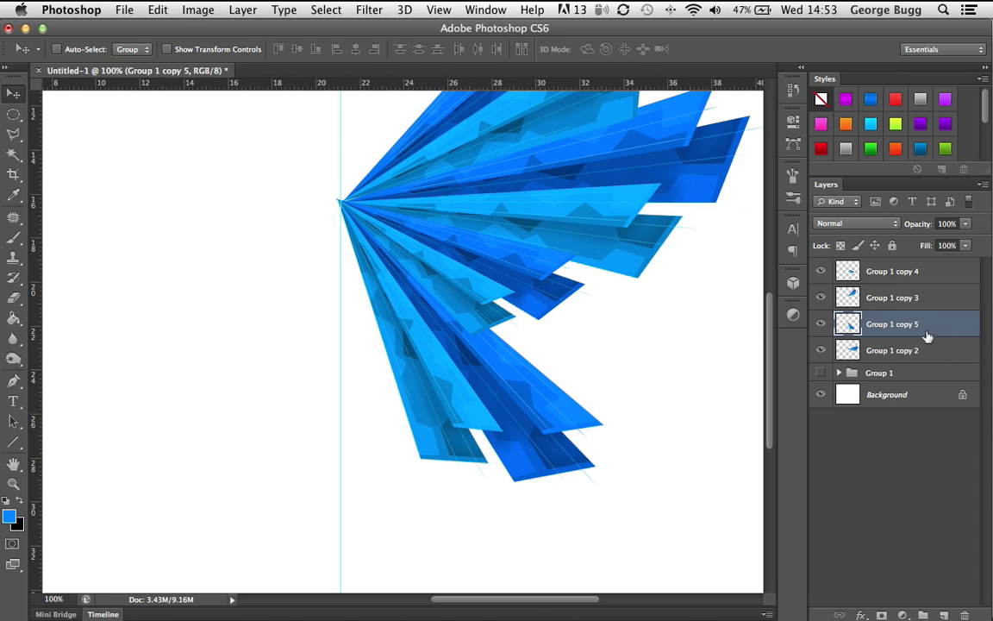
click(821, 324)
click(821, 324)
drag(958, 329, 955, 267)
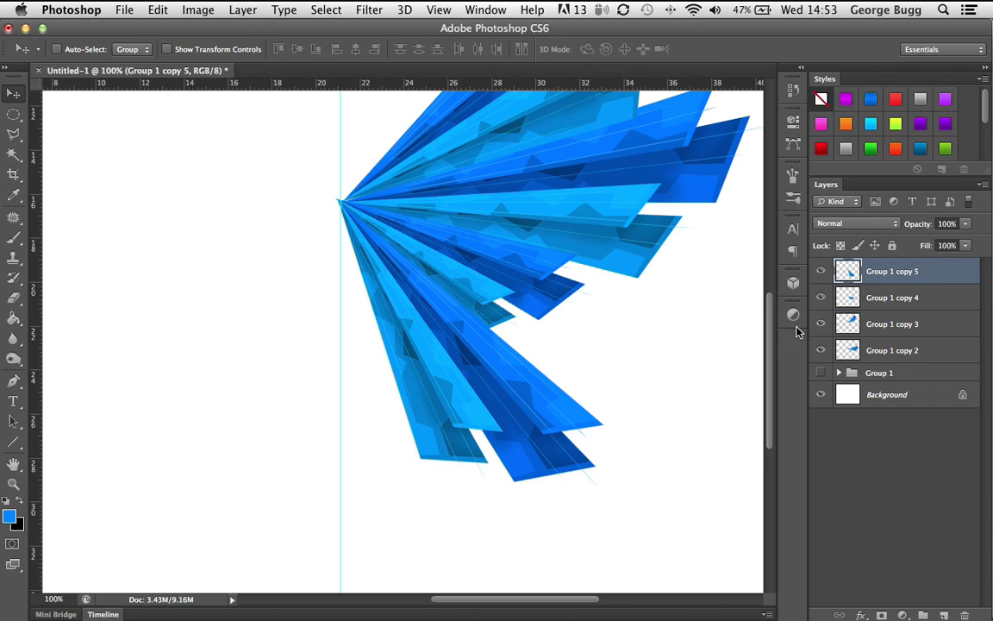
Check which shards belong to Group 1 copy 4 by hiding and showing it, and select that layer
click(820, 297)
click(821, 298)
click(946, 299)
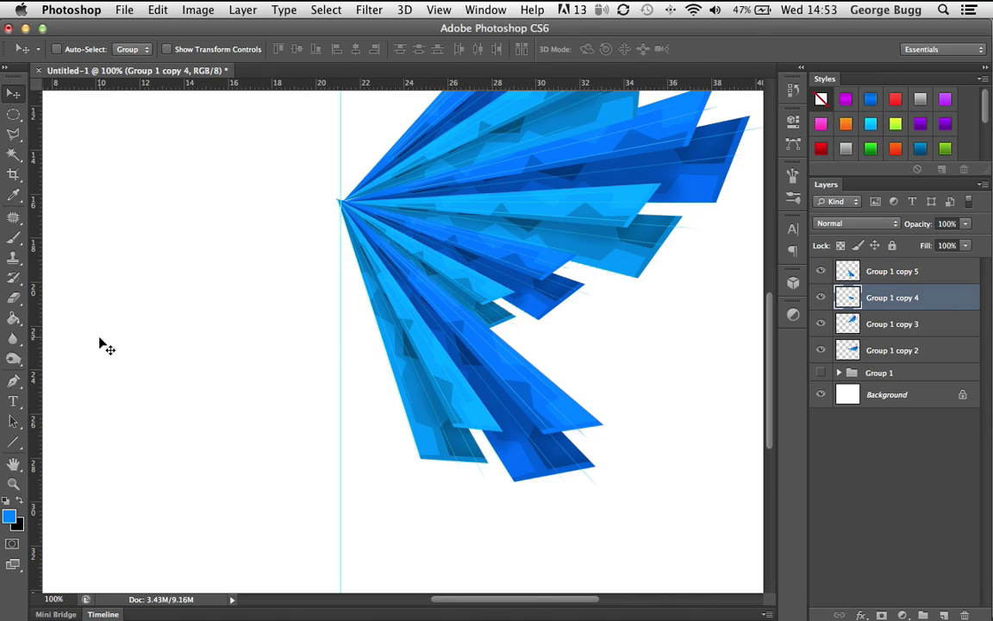
click(13, 359)
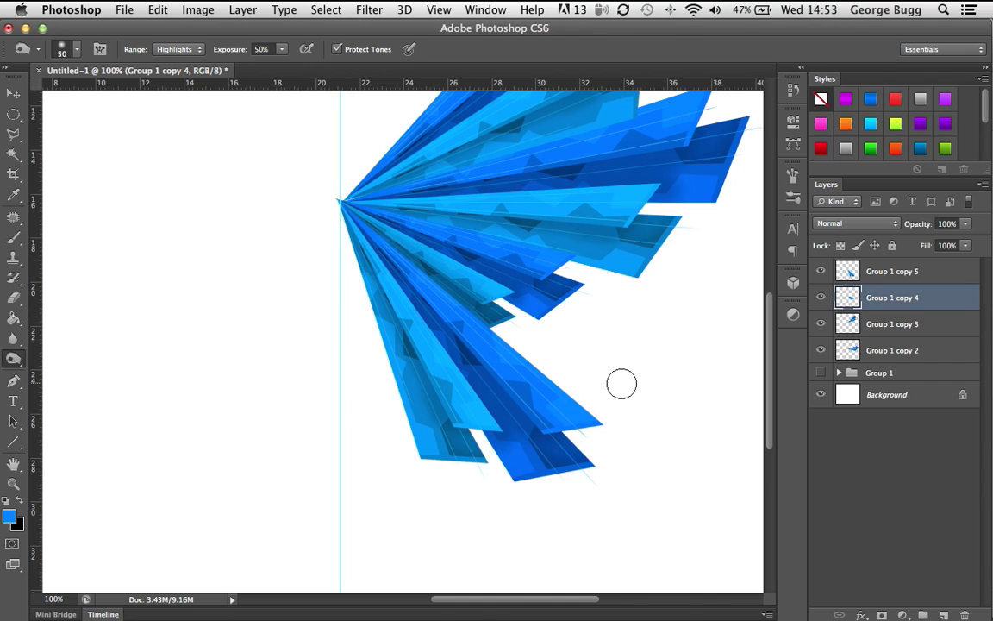
scroll(619, 361, up, 4)
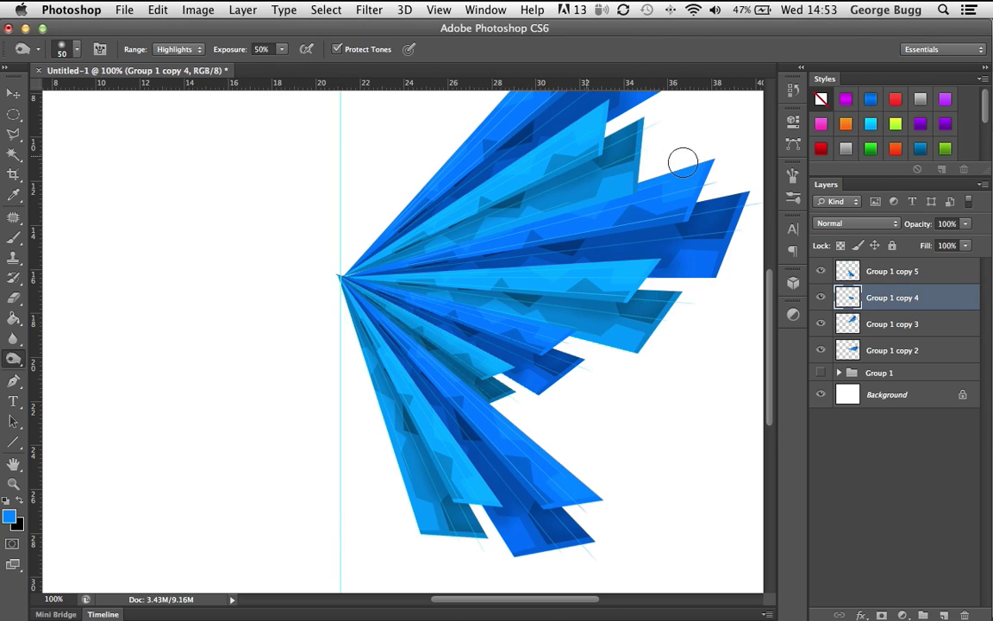
click(13, 92)
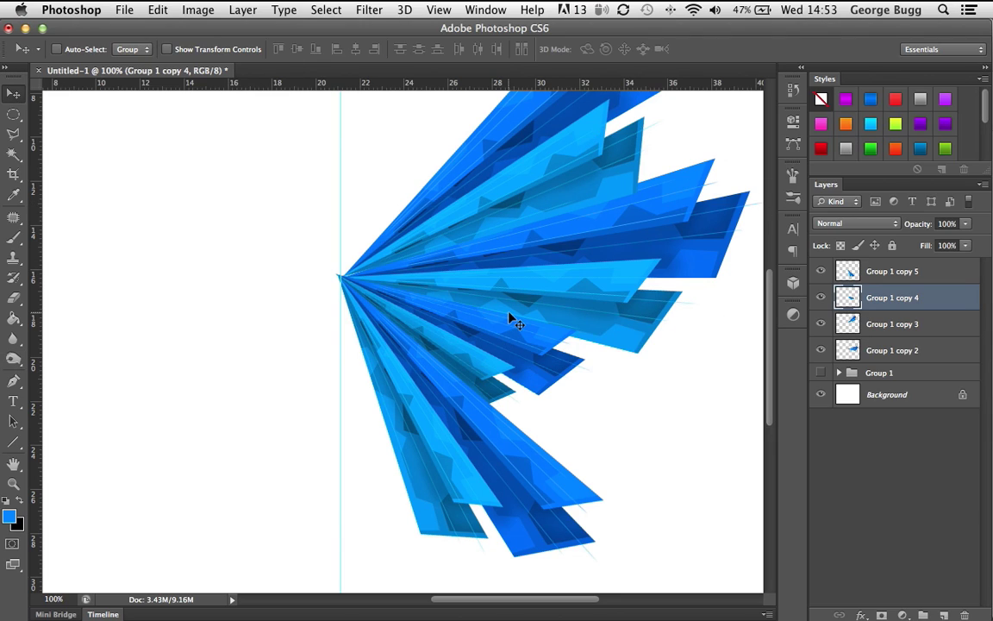
scroll(512, 319, up, 1)
scroll(527, 314, down, 3)
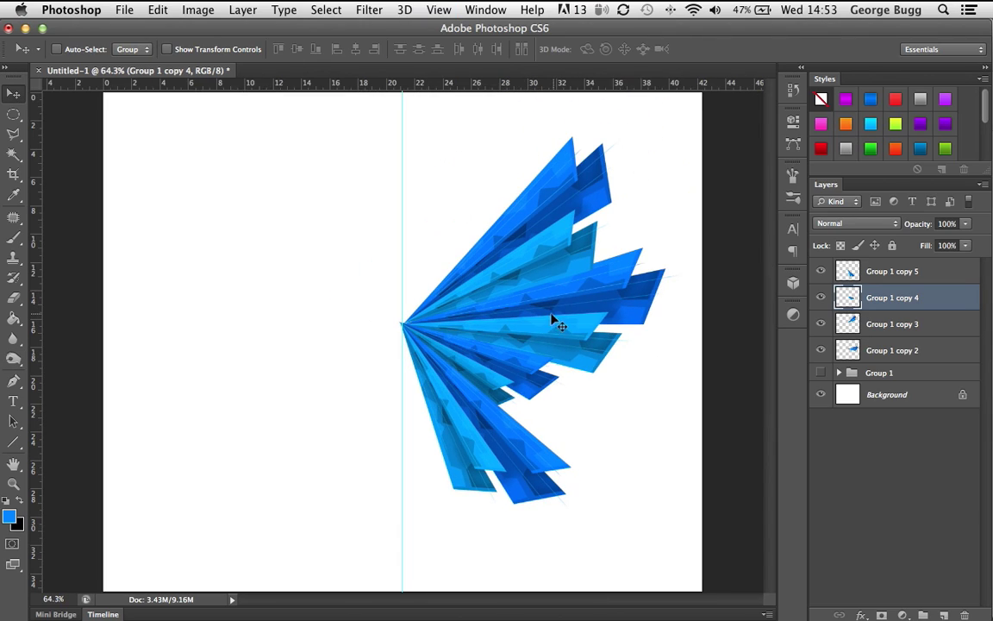